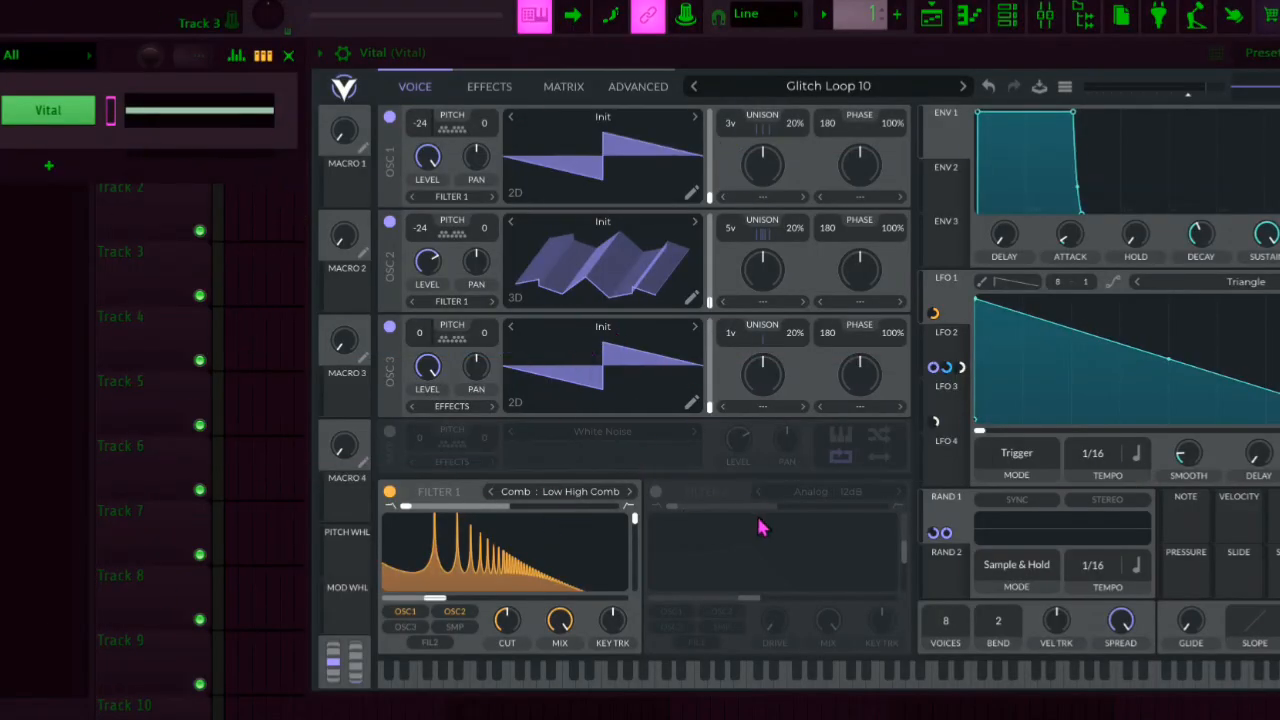
Audition the Glitch Loop 10 preset with a test note
left_click(798, 678)
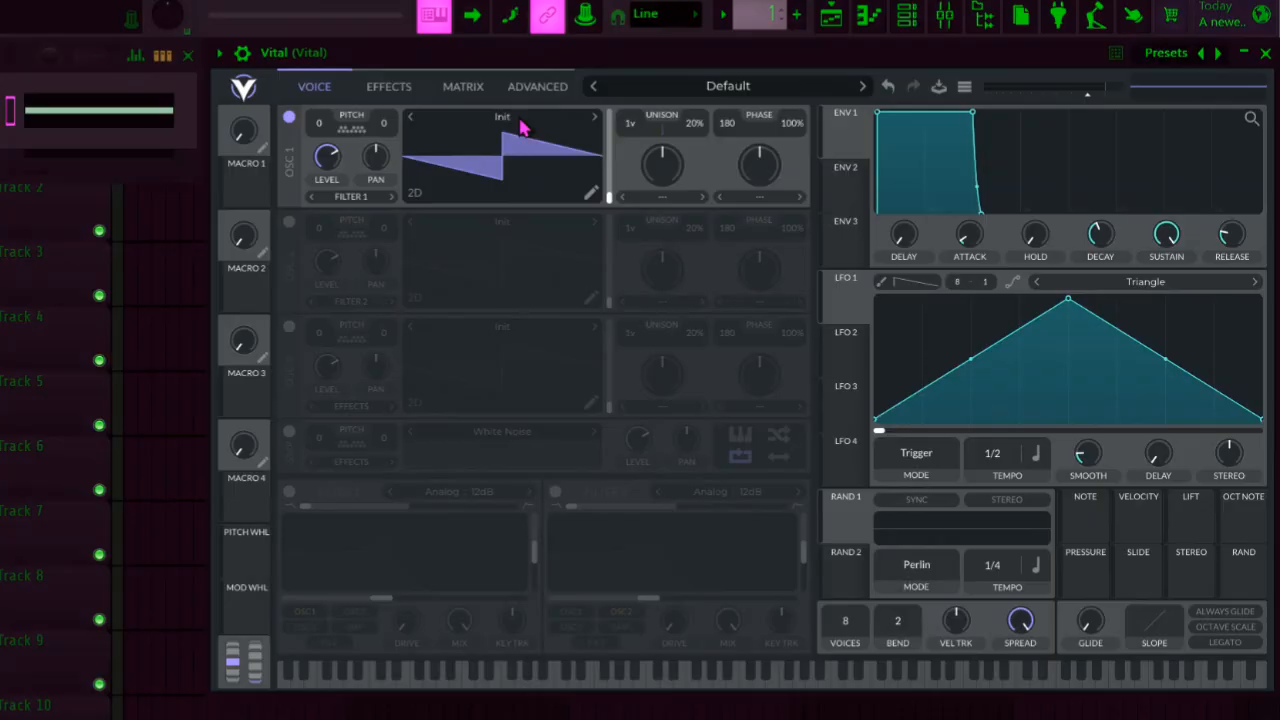
Load the Basic Shapes wavetable into oscillator 1 and move its frame to the square wave at about 151.9
left_click(522, 127)
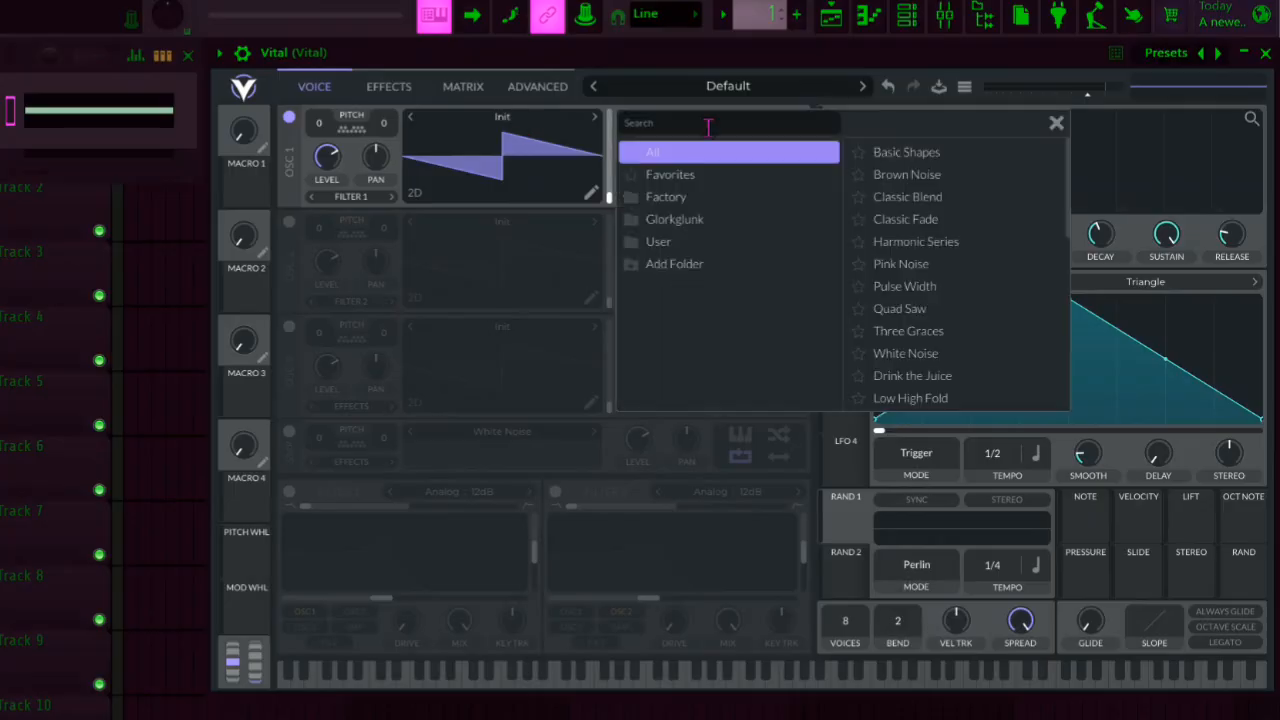
left_click(910, 153)
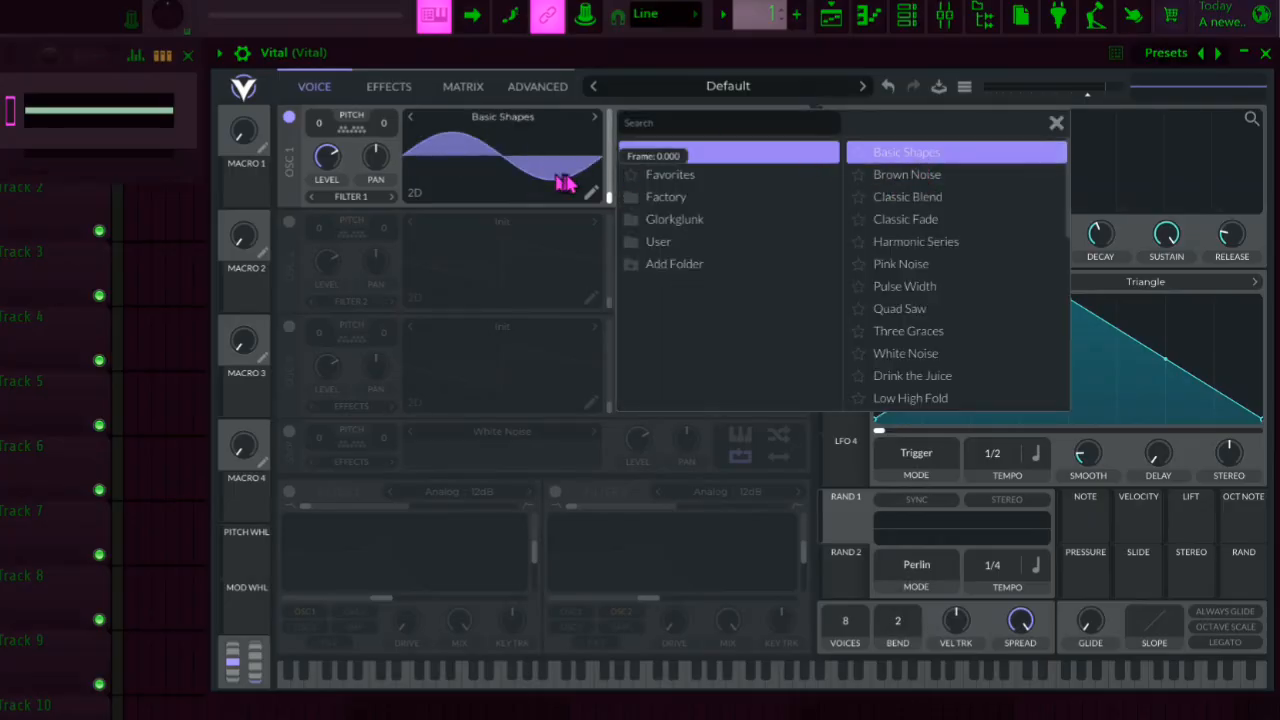
left_click(1057, 124)
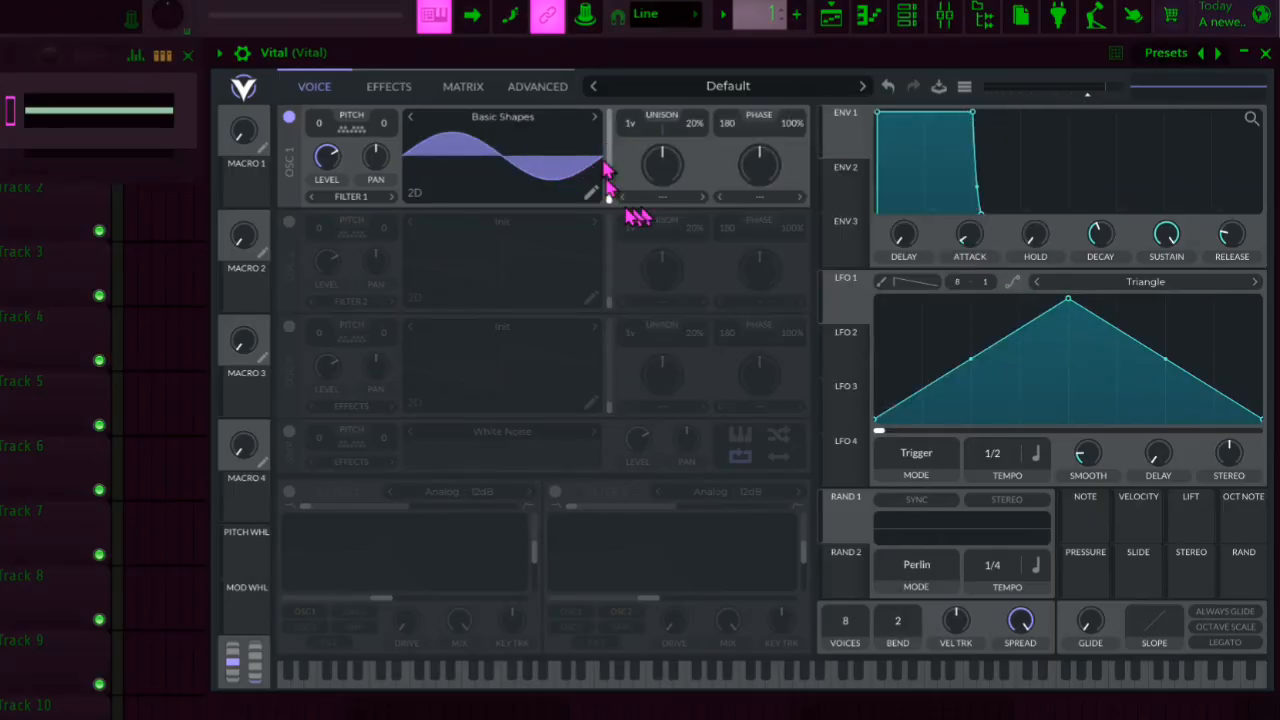
left_click_drag(613, 207, 609, 150)
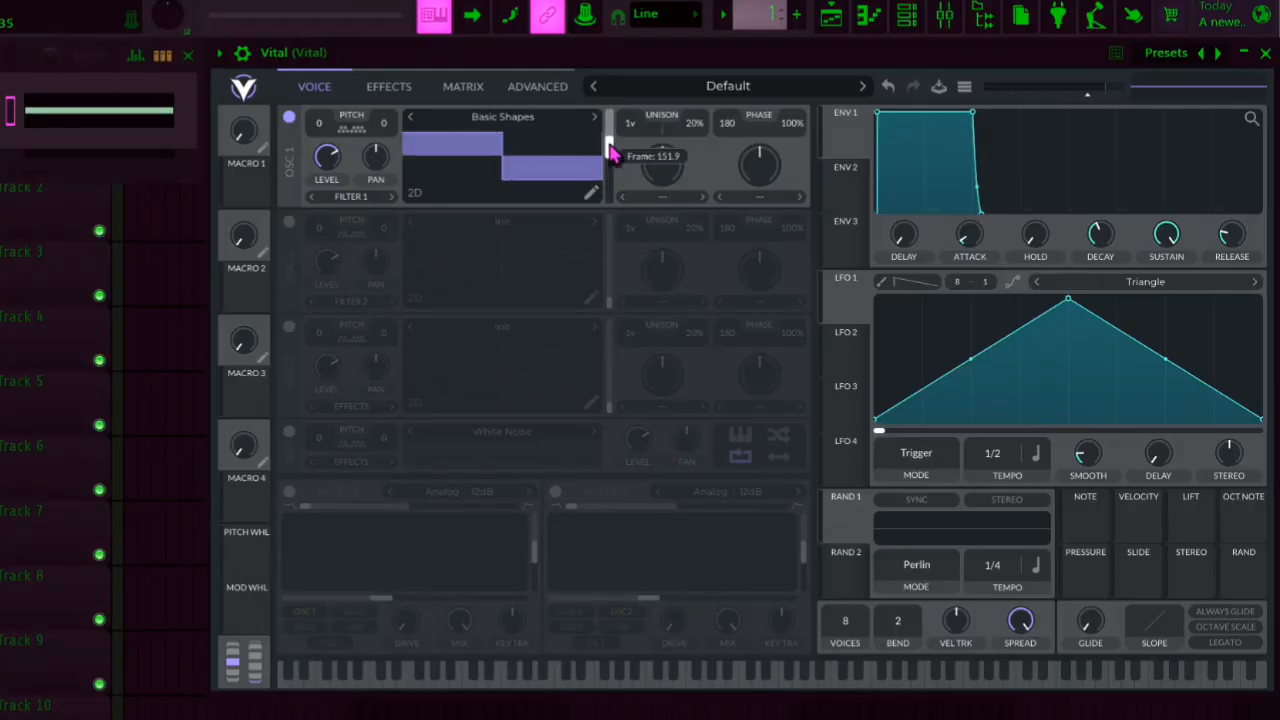
Audition a note and set oscillator 1's unison to 3 voices with 28% detune
left_click(690, 678)
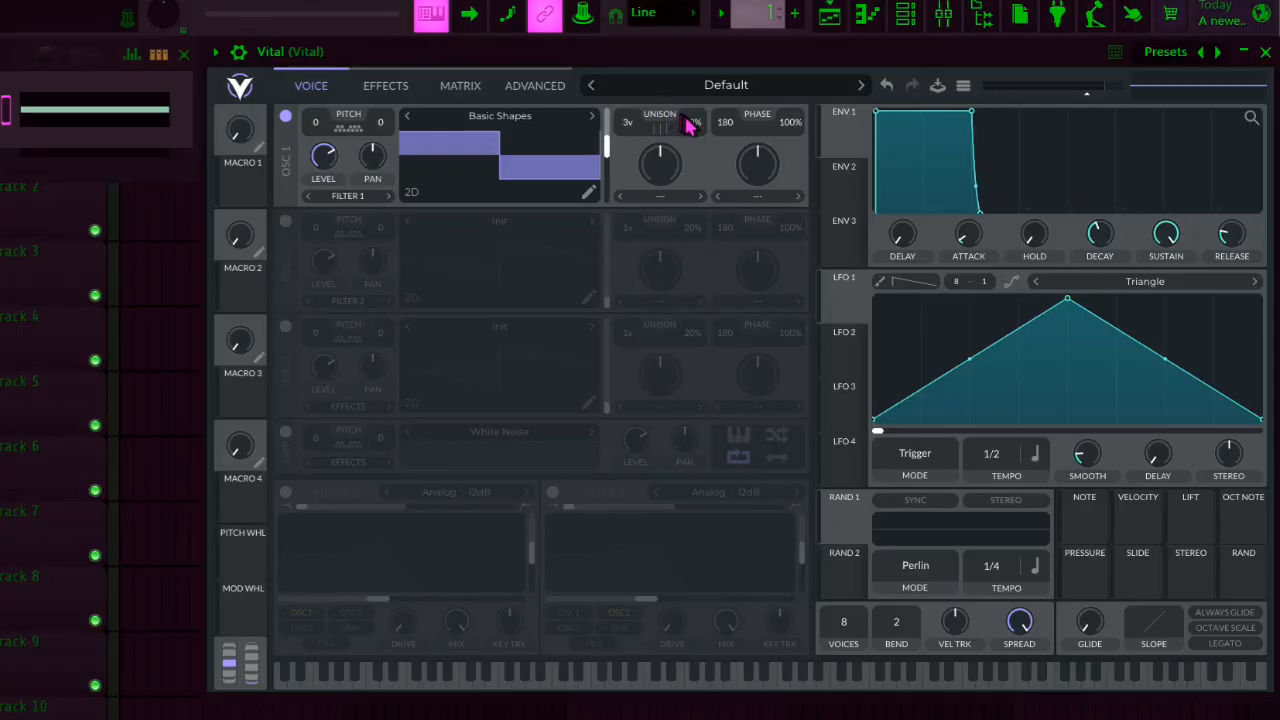
left_click_drag(692, 124, 694, 119)
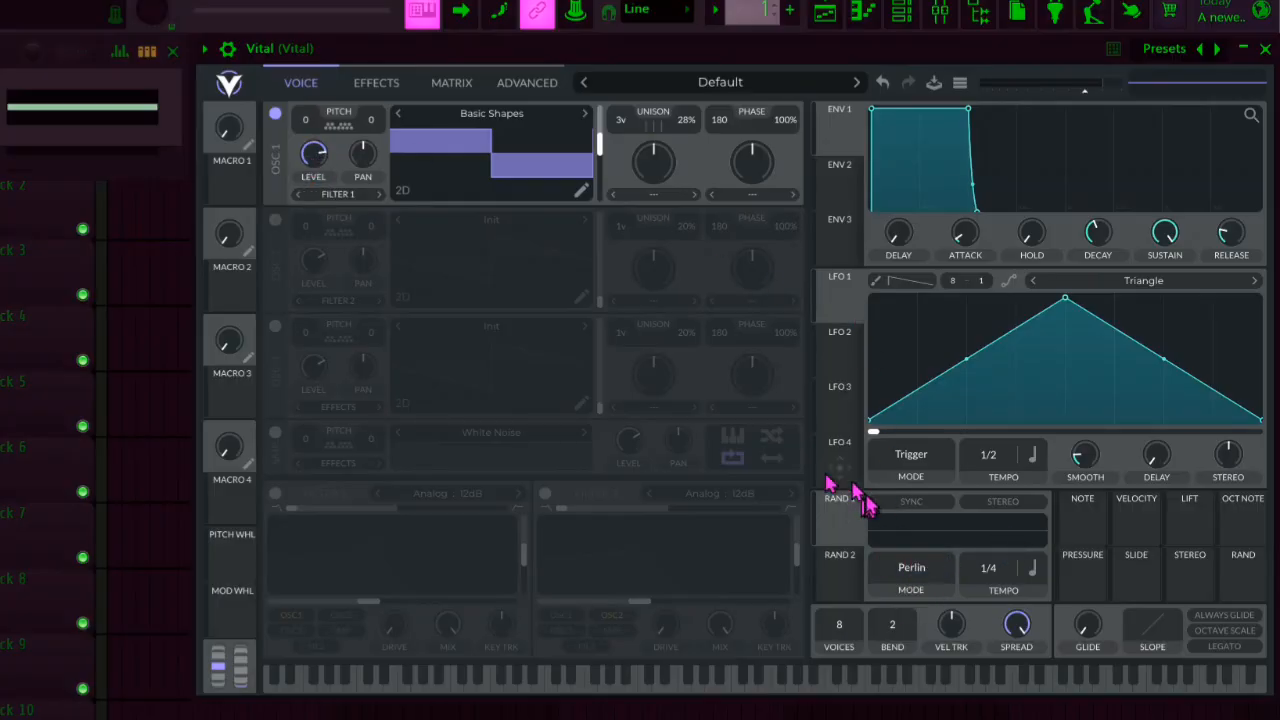
Switch Rand 1 to Sample & Hold mode and assign it to oscillator 1's pitch transpose
left_click(907, 569)
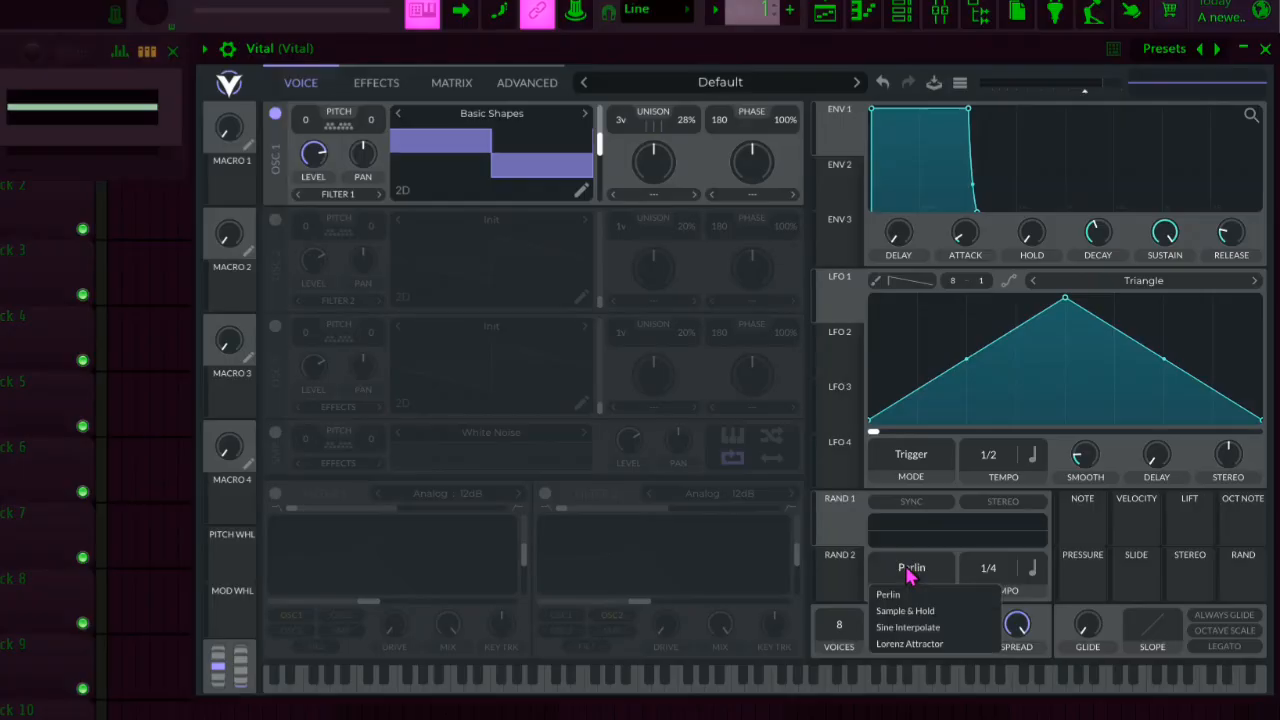
left_click(905, 611)
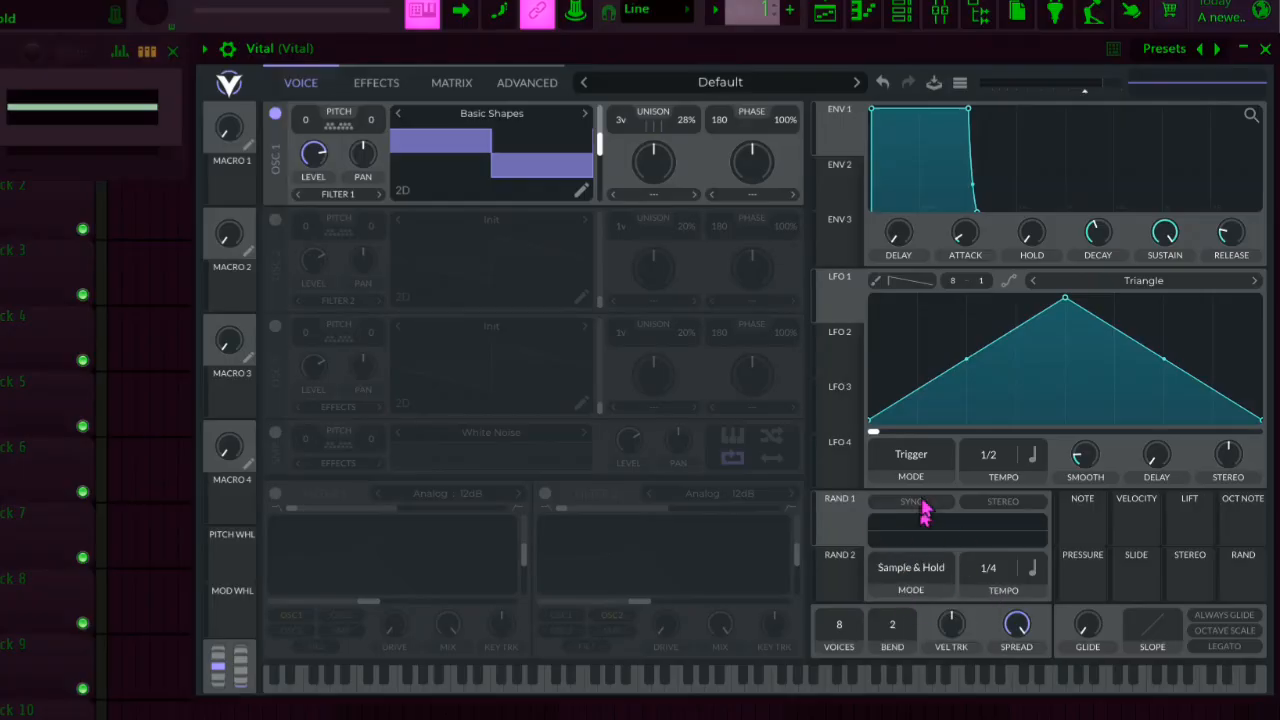
left_click_drag(848, 528, 310, 138)
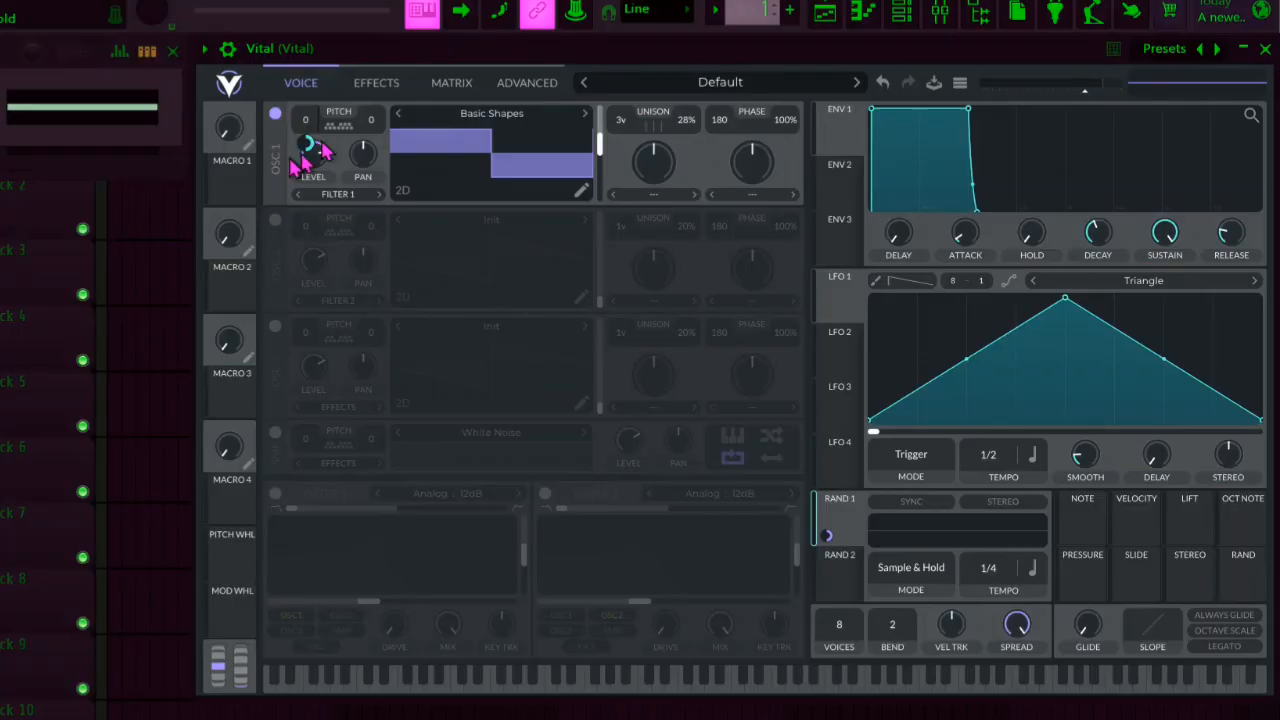
mouse_move(303, 152)
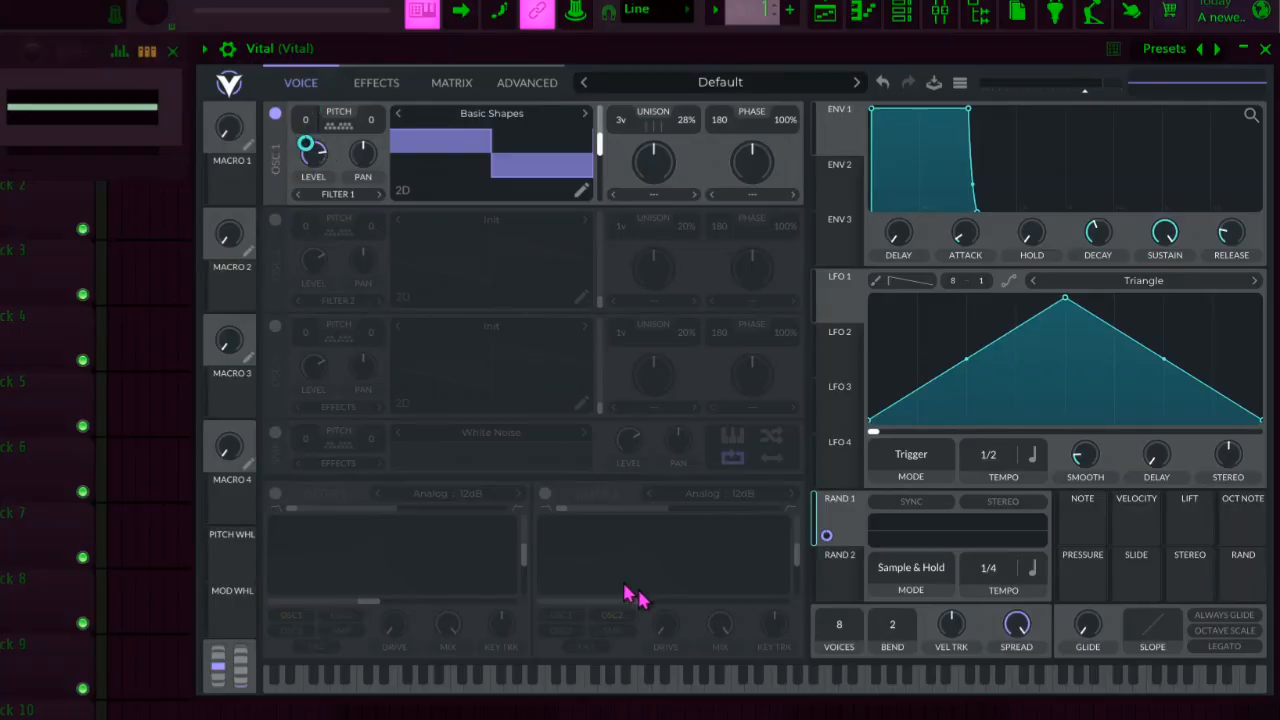
Audition notes and reduce the Rand 1 modulation amount on oscillator 1's pitch transpose
left_click(770, 685)
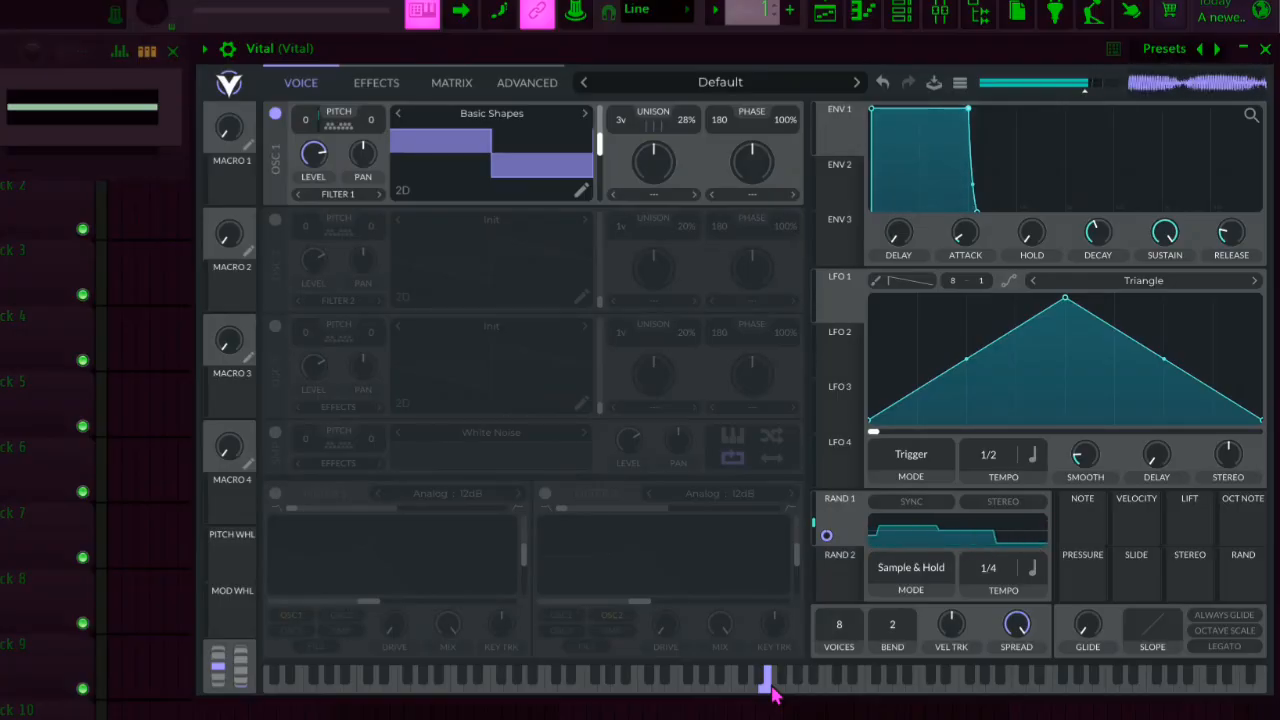
left_click_drag(775, 695, 680, 690)
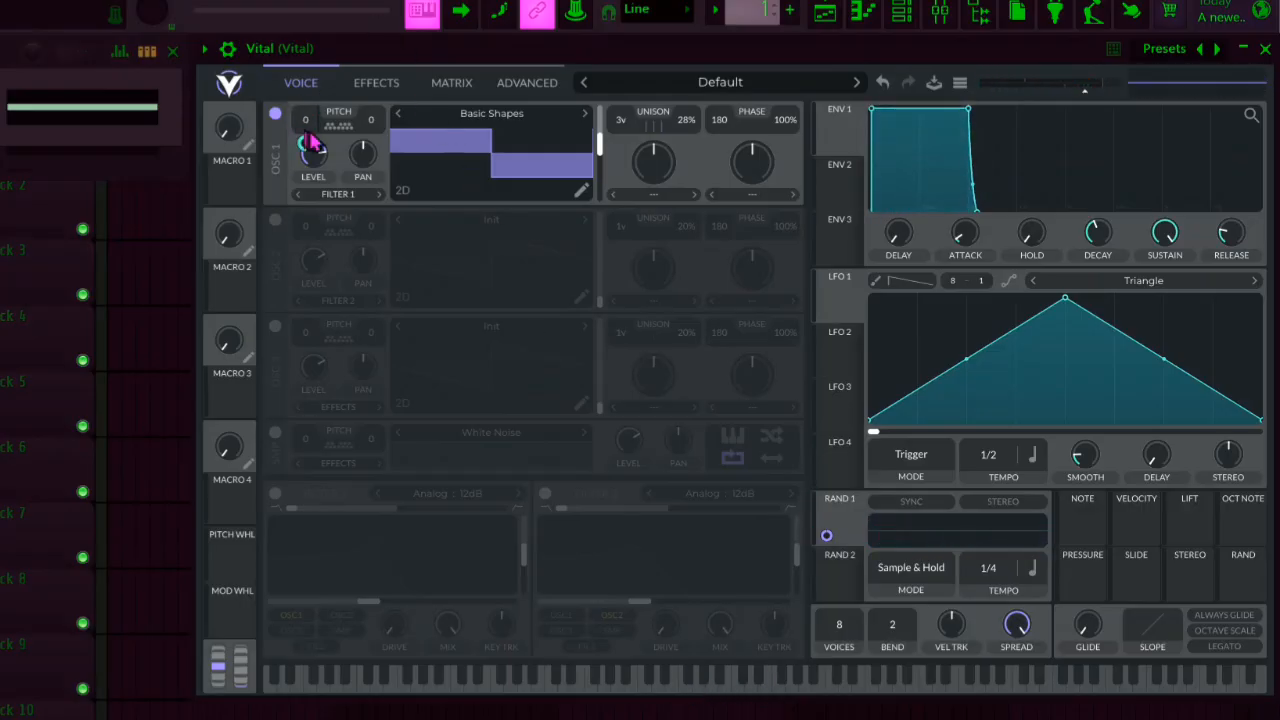
left_click_drag(313, 143, 303, 160)
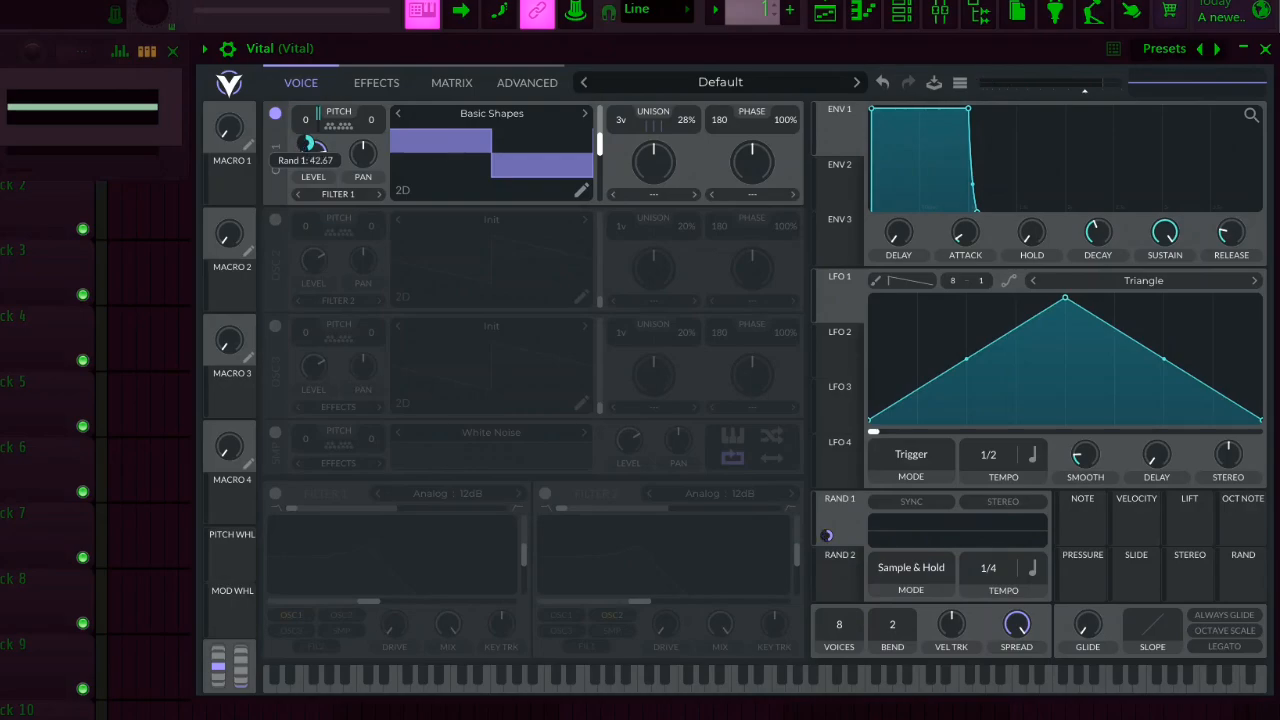
left_click_drag(303, 160, 305, 162)
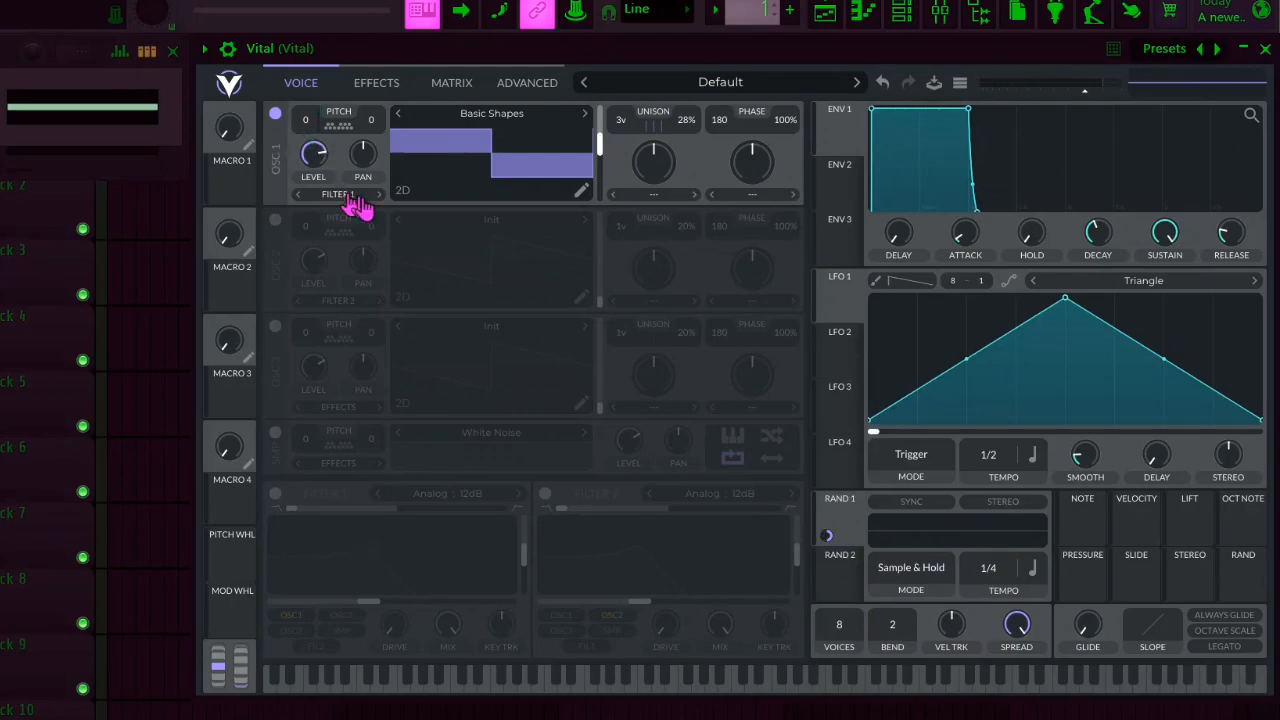
left_click_drag(668, 680, 670, 684)
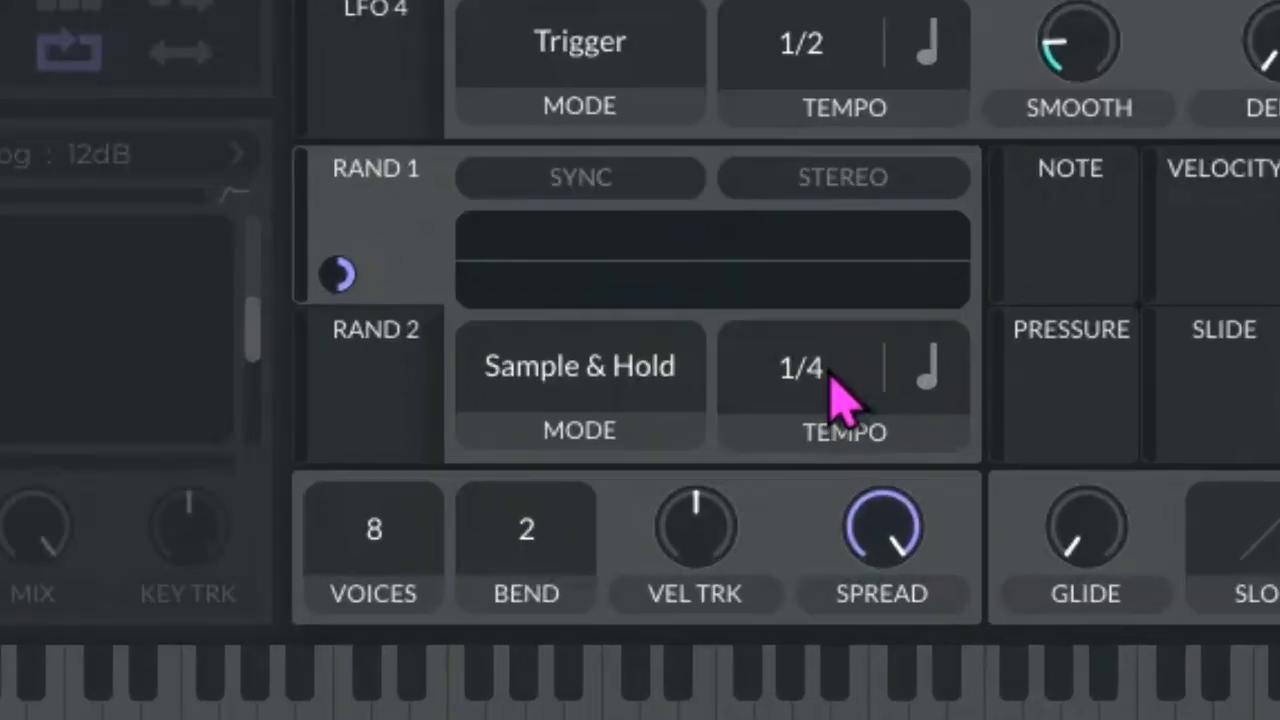
Speed up Rand 1's tempo to 1/16 and finally 1/32 while auditioning notes
left_click_drag(1000, 574, 1009, 557)
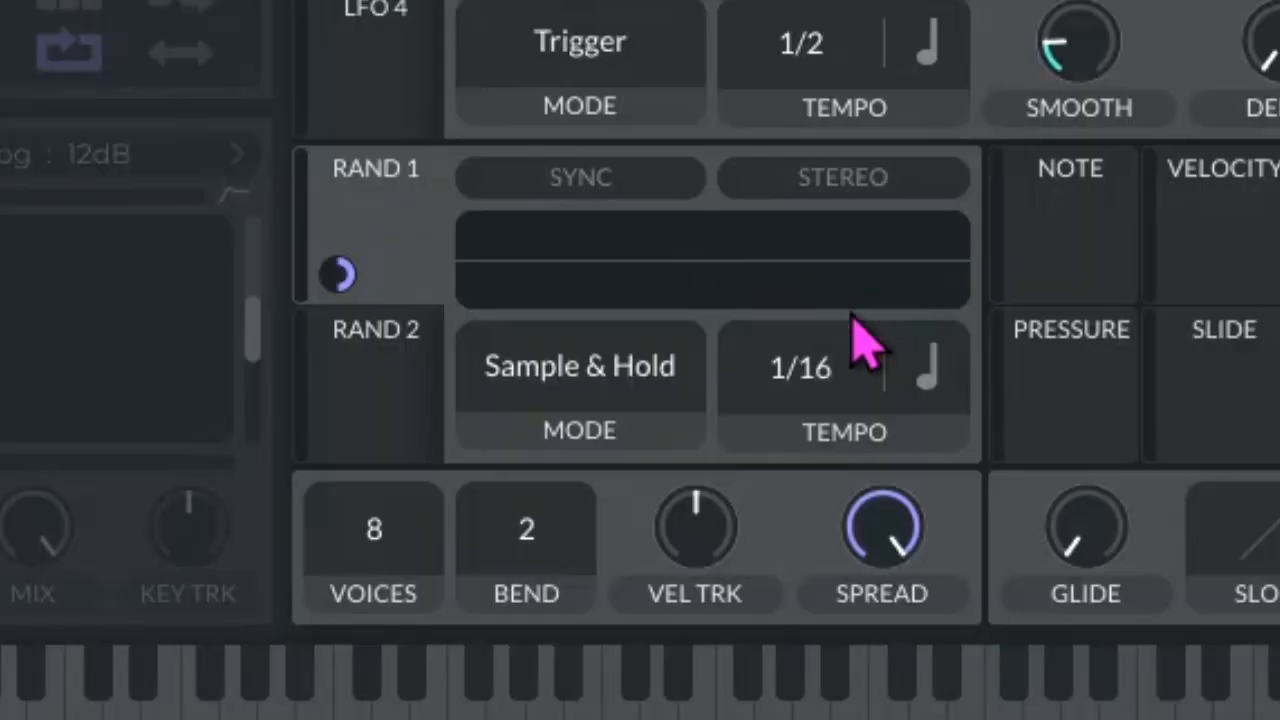
mouse_move(862, 340)
left_mouse_down()
mouse_move(866, 289)
mouse_move(849, 323)
left_mouse_up()
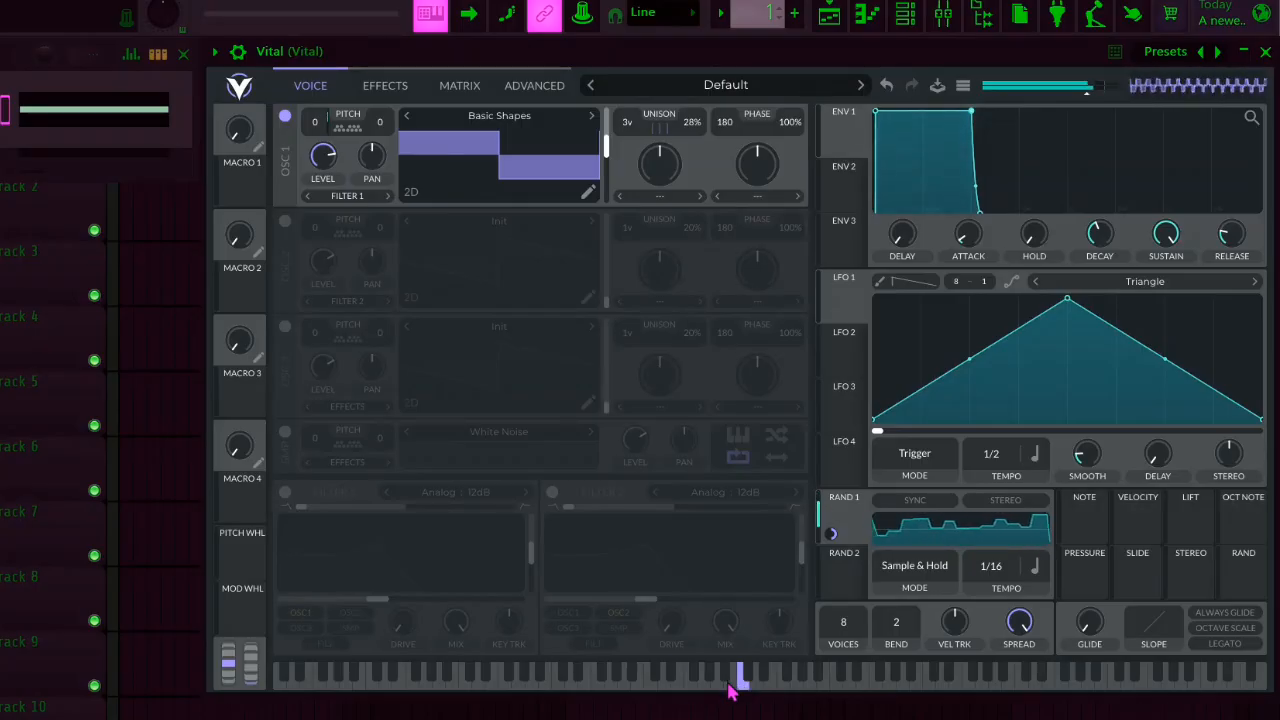
left_click_drag(729, 684, 670, 690)
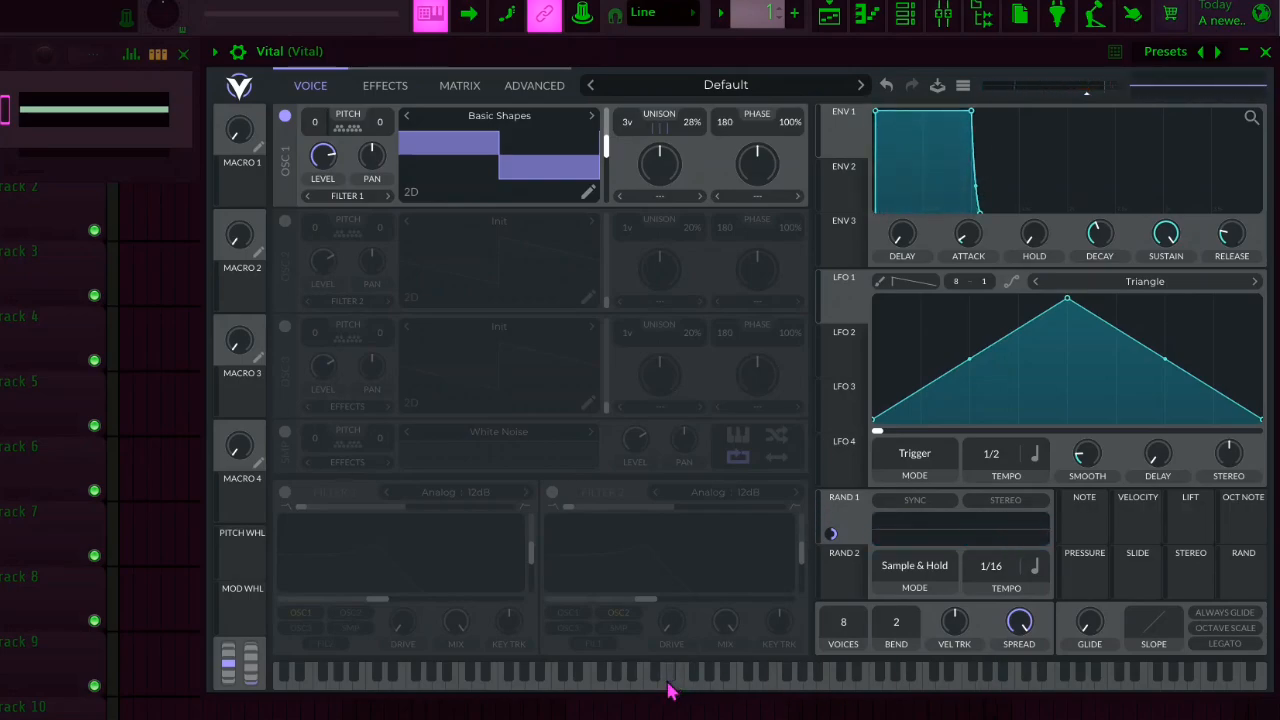
left_click_drag(670, 690, 670, 690)
left_click(661, 685)
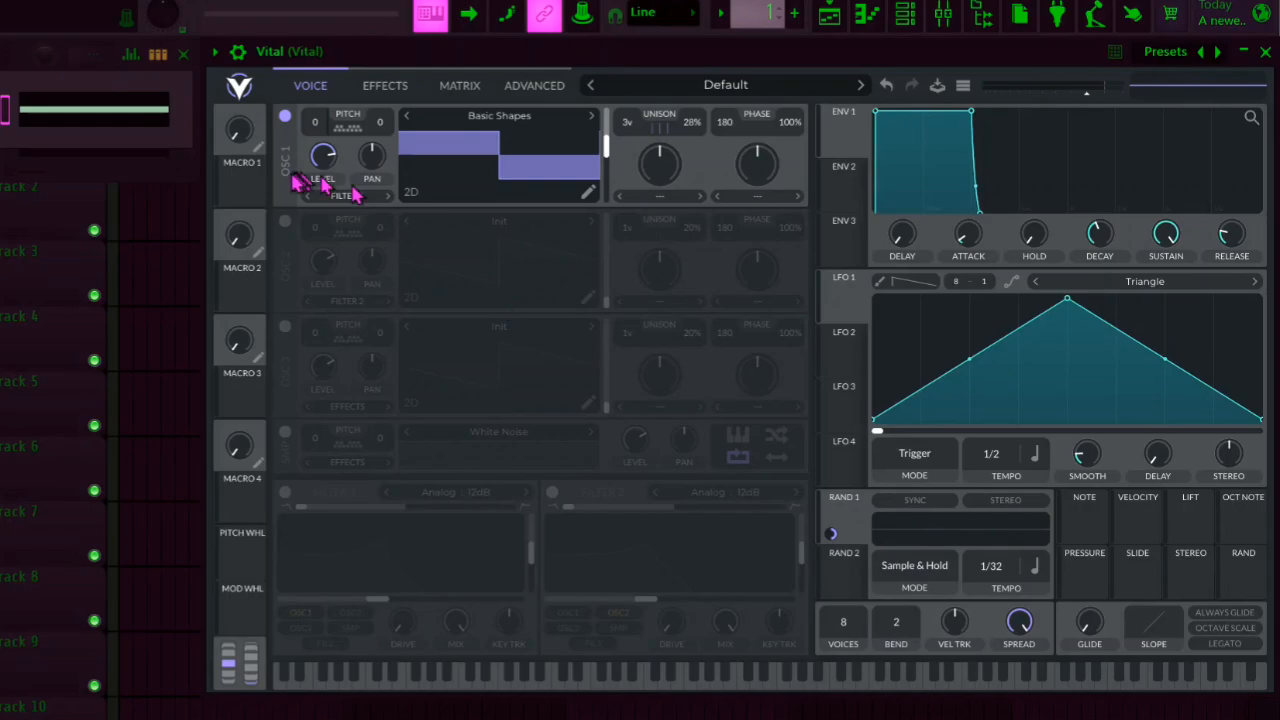
Enable oscillator 2 with the White Noise wavetable, leaving the noise sampler off
left_click(285, 222)
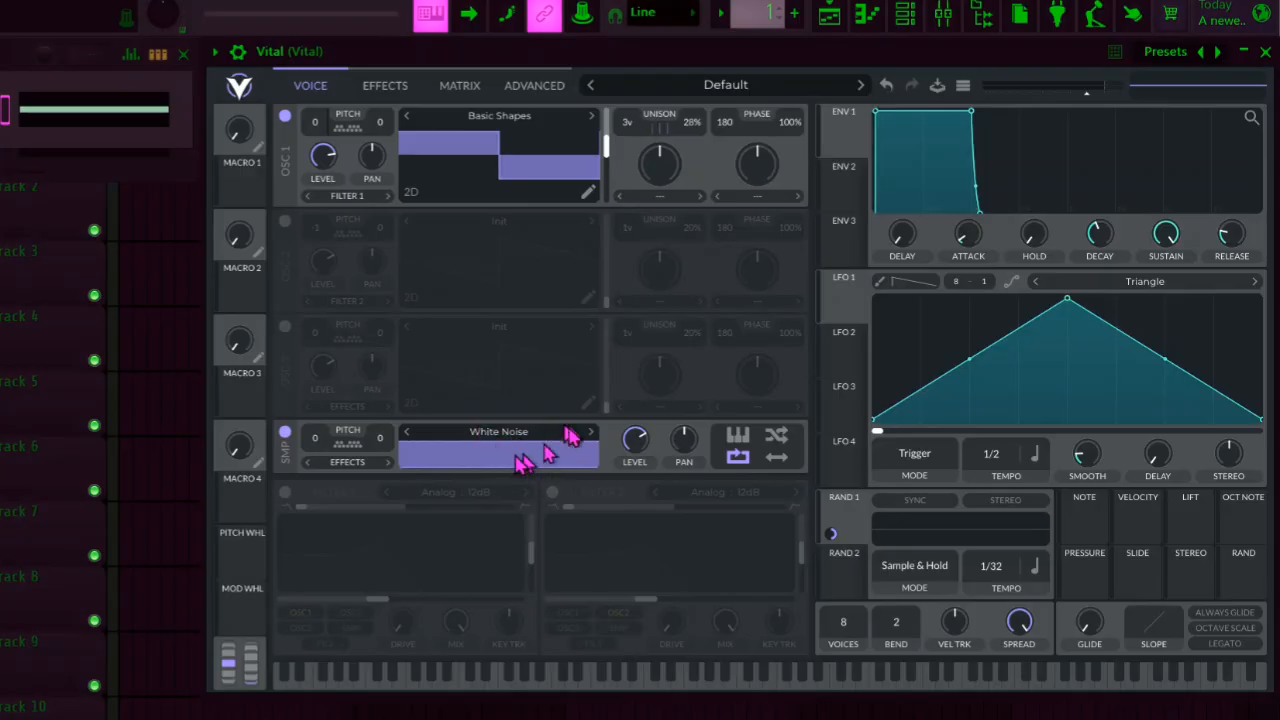
left_click(285, 433)
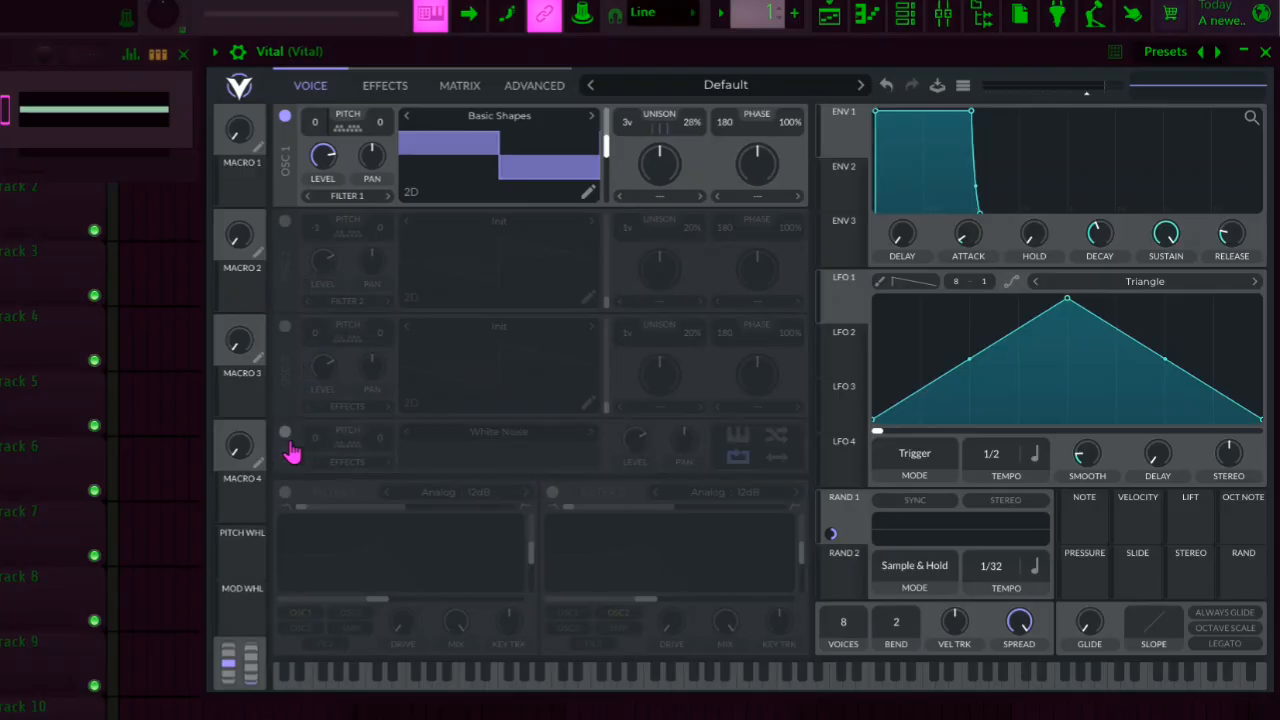
left_click(285, 222)
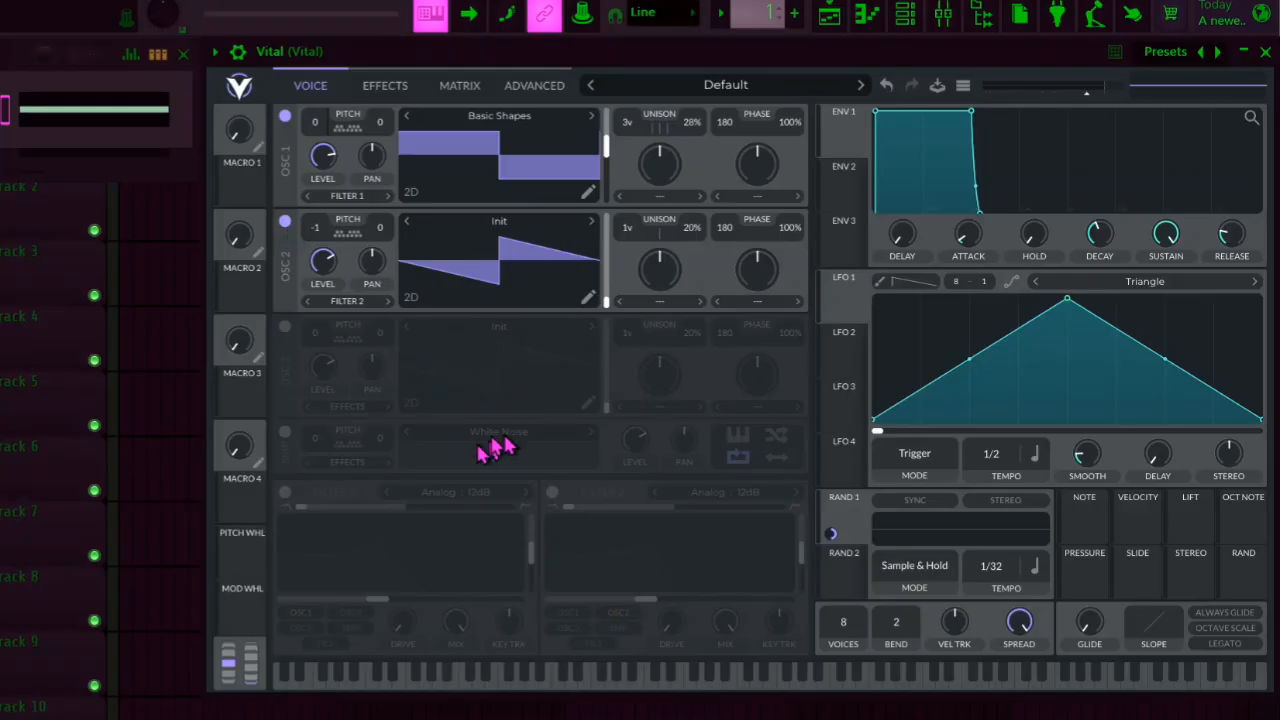
left_click(476, 228)
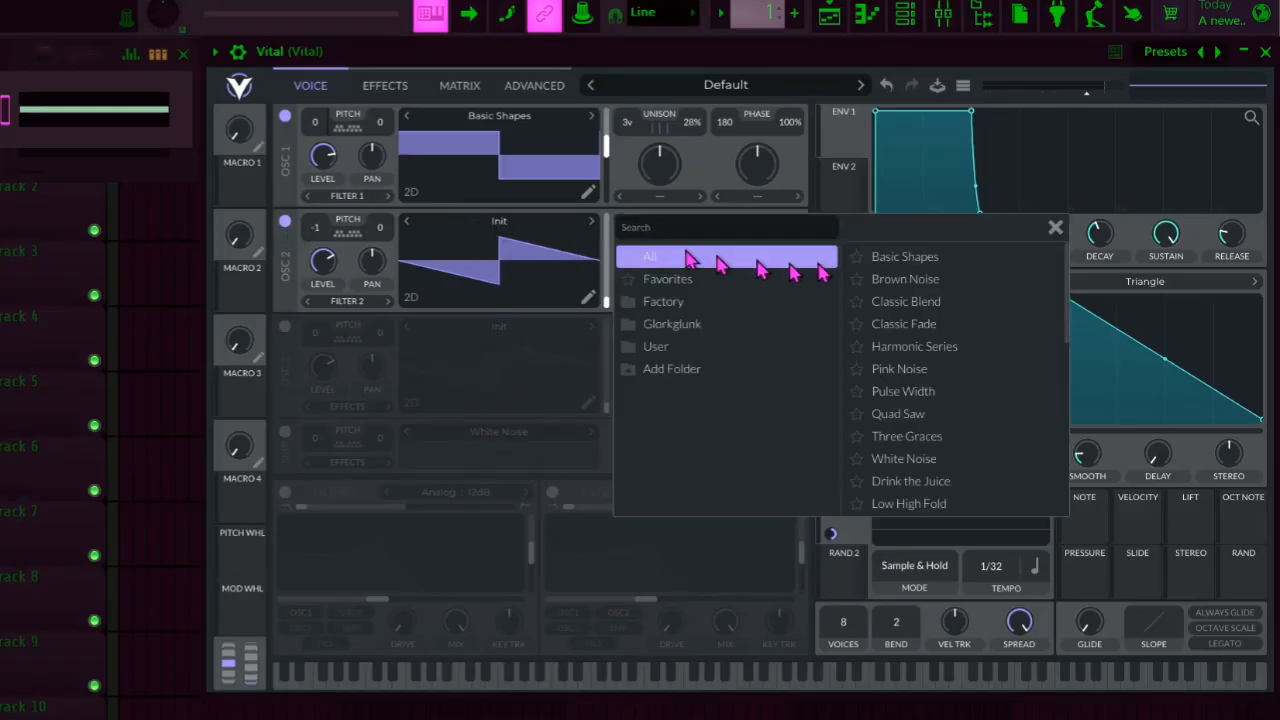
left_click(934, 458)
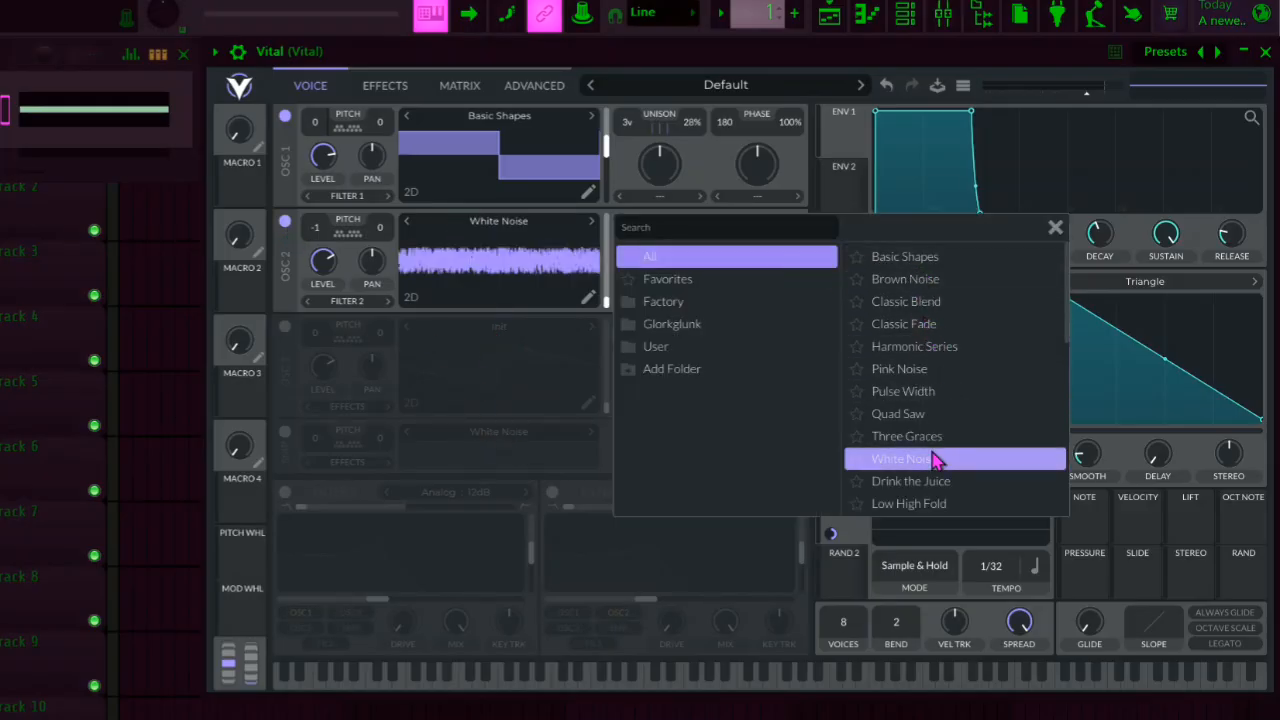
left_click(1055, 231)
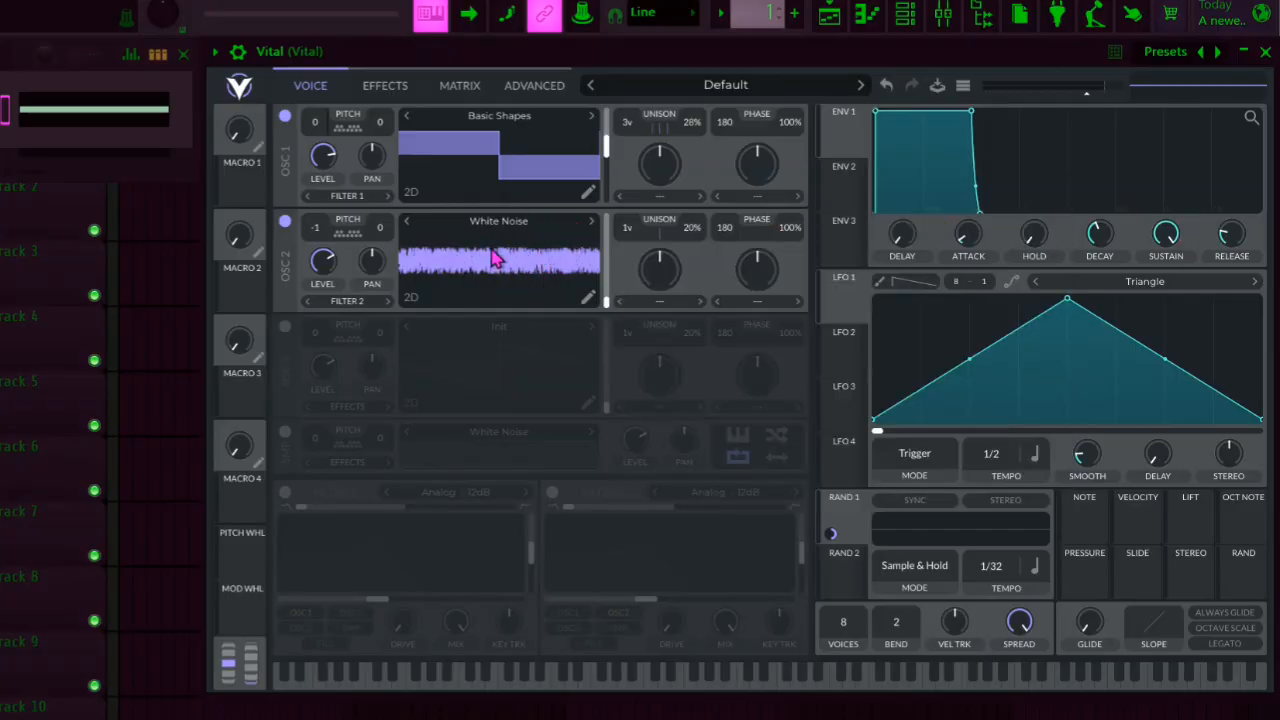
Route oscillator 2 to Filter 1 and set its spectral morph type to Shepard Tone
left_click(340, 301)
left_click(340, 318)
left_click(659, 303)
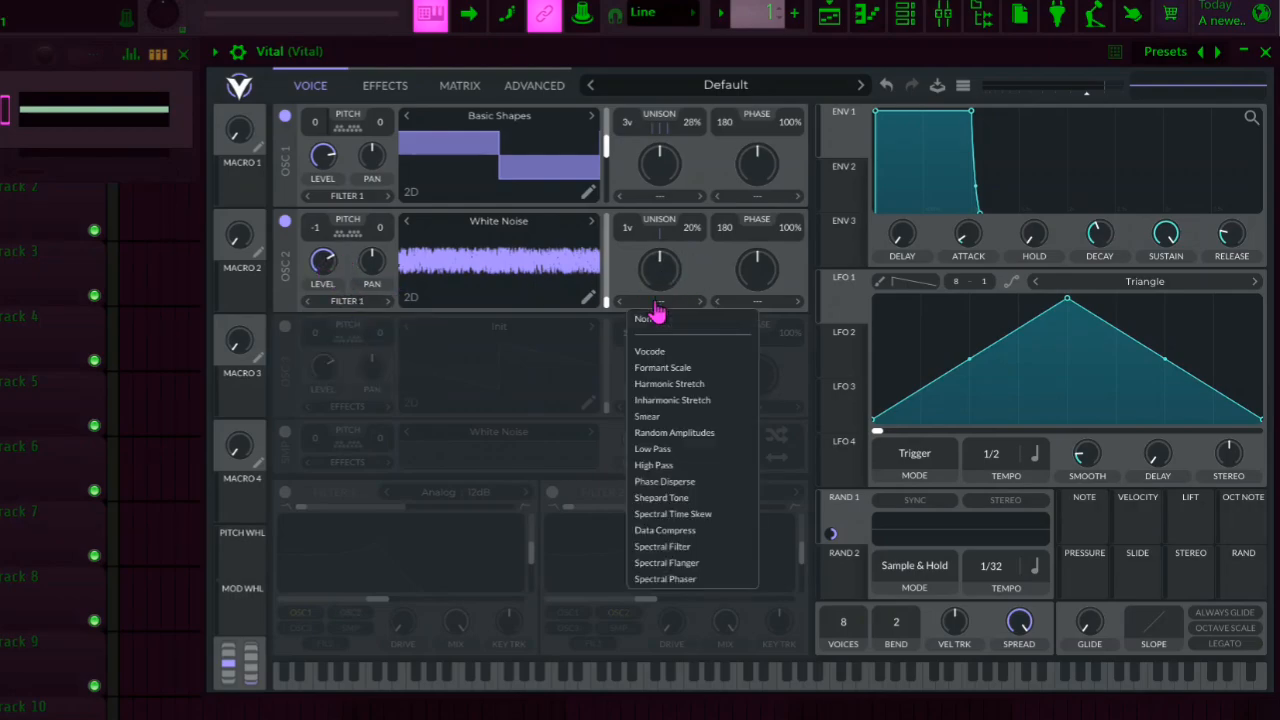
left_click(700, 503)
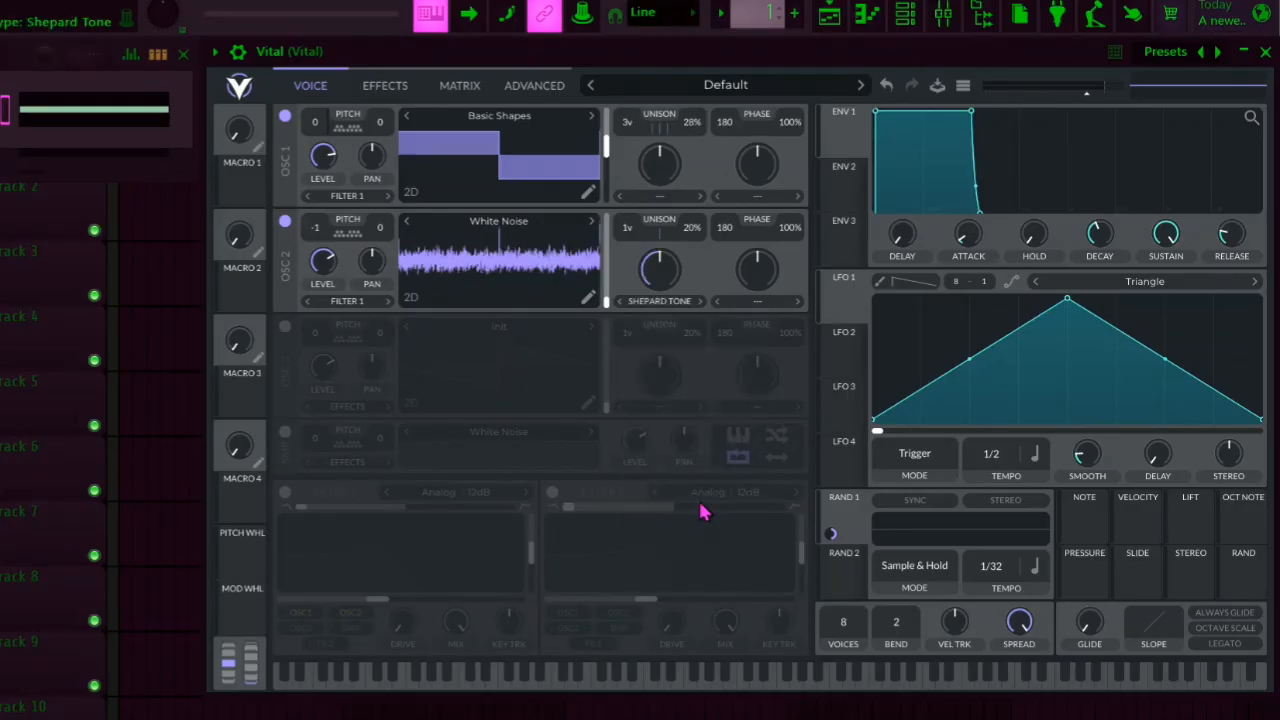
Set oscillator 2's Shepard Tone amount to 0% and assign LFO 1 to modulate it
mouse_move(606, 303)
left_mouse_down()
mouse_move(606, 216)
mouse_move(612, 310)
left_mouse_up()
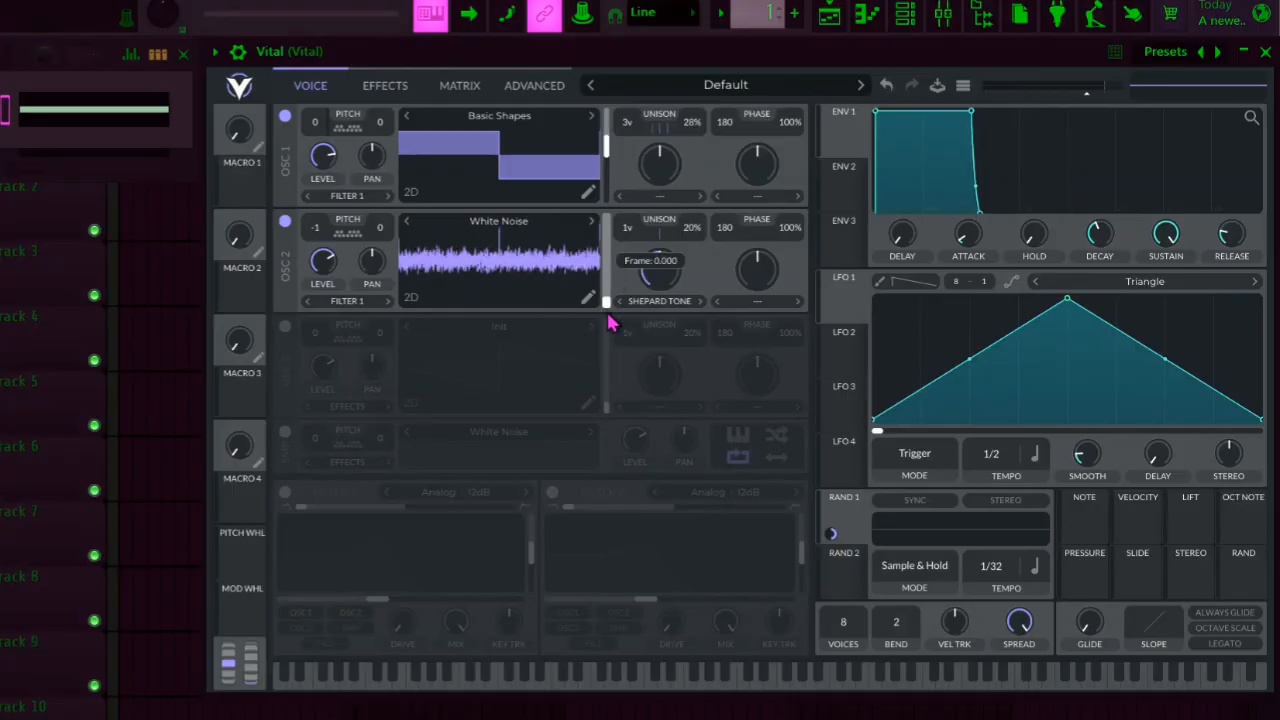
left_click_drag(654, 271, 678, 303)
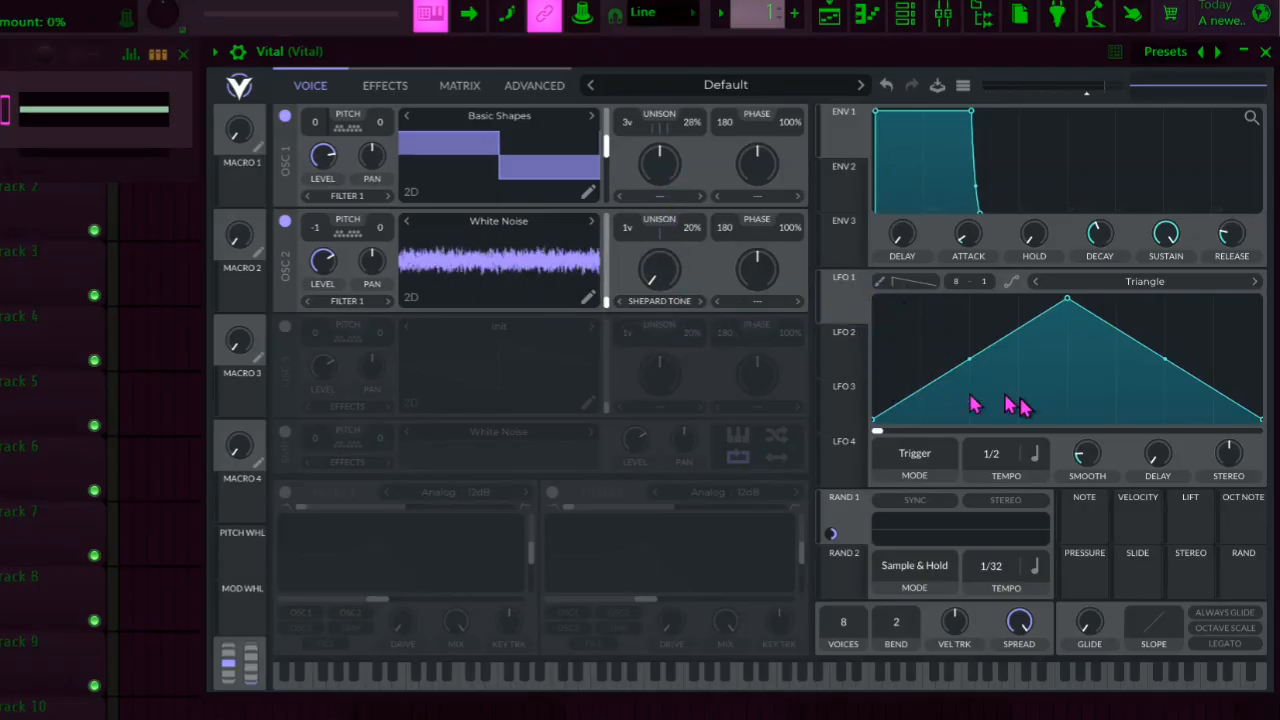
left_click(913, 455)
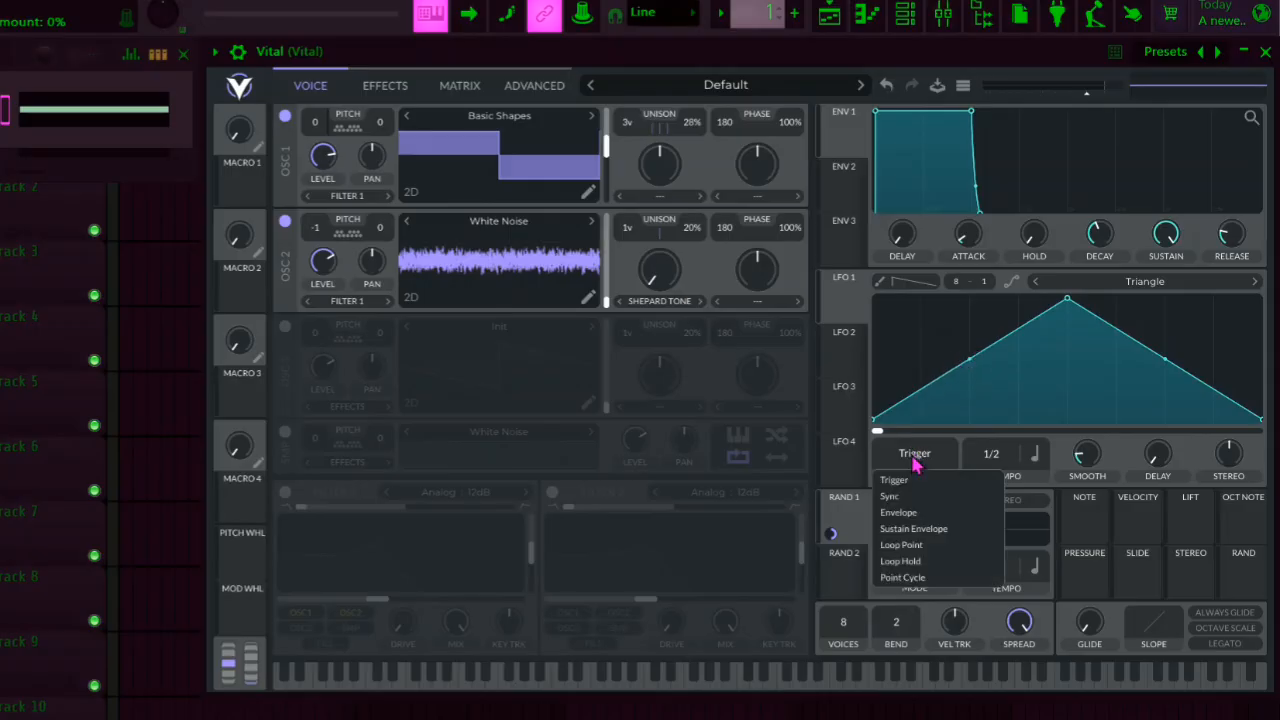
left_click(915, 460)
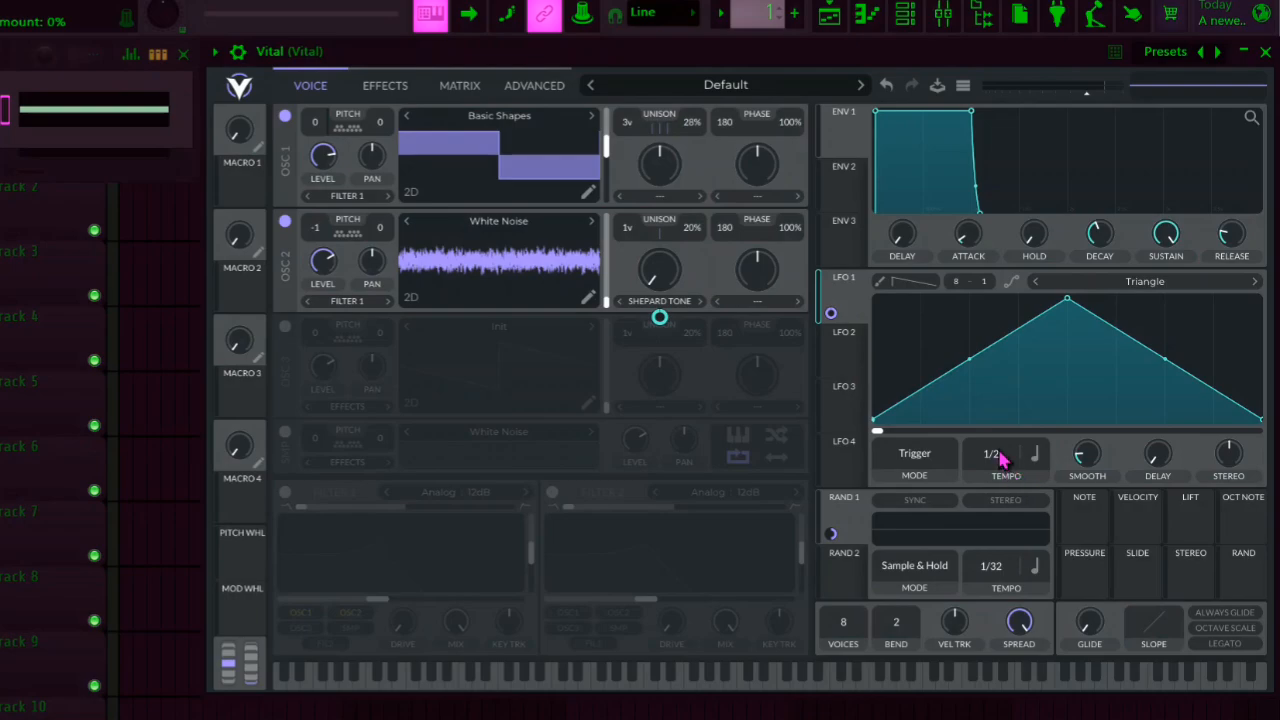
Set LFO 1's tempo to 1/8 and raise oscillator 2's Shepard Tone amount to about 51%, auditioning notes
left_click(632, 675)
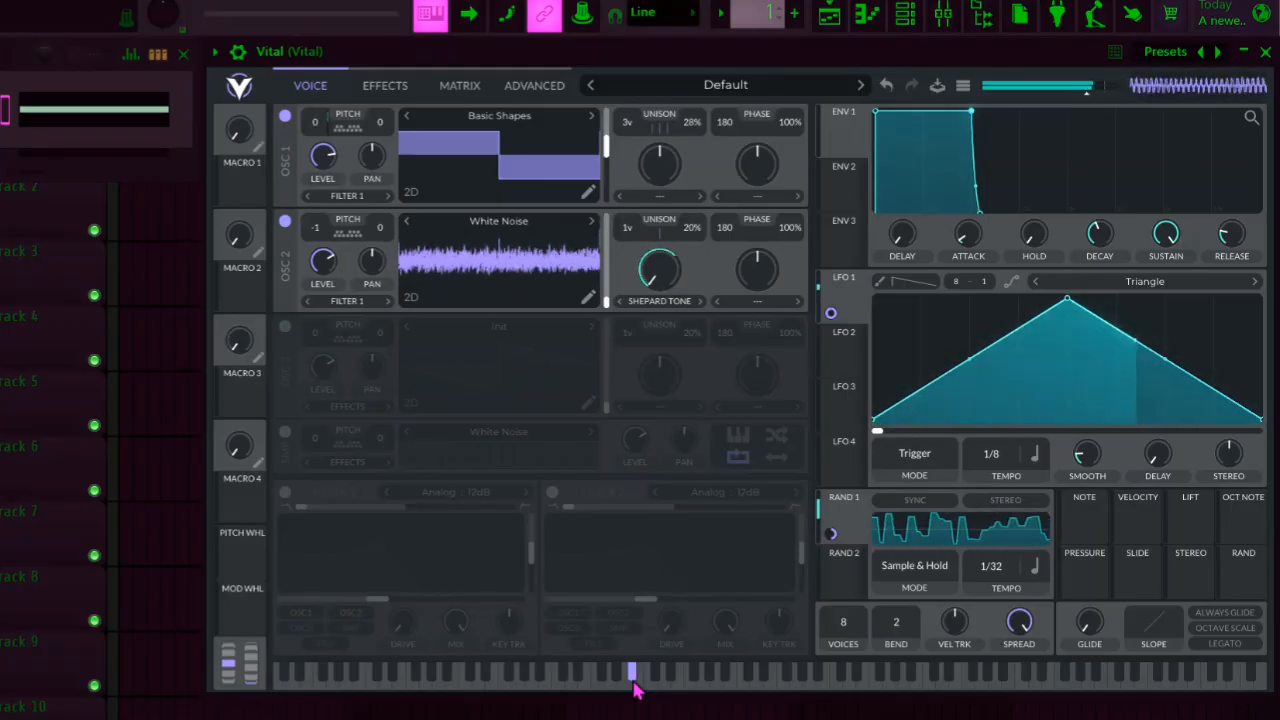
left_click_drag(634, 683, 770, 702)
mouse_move(668, 280)
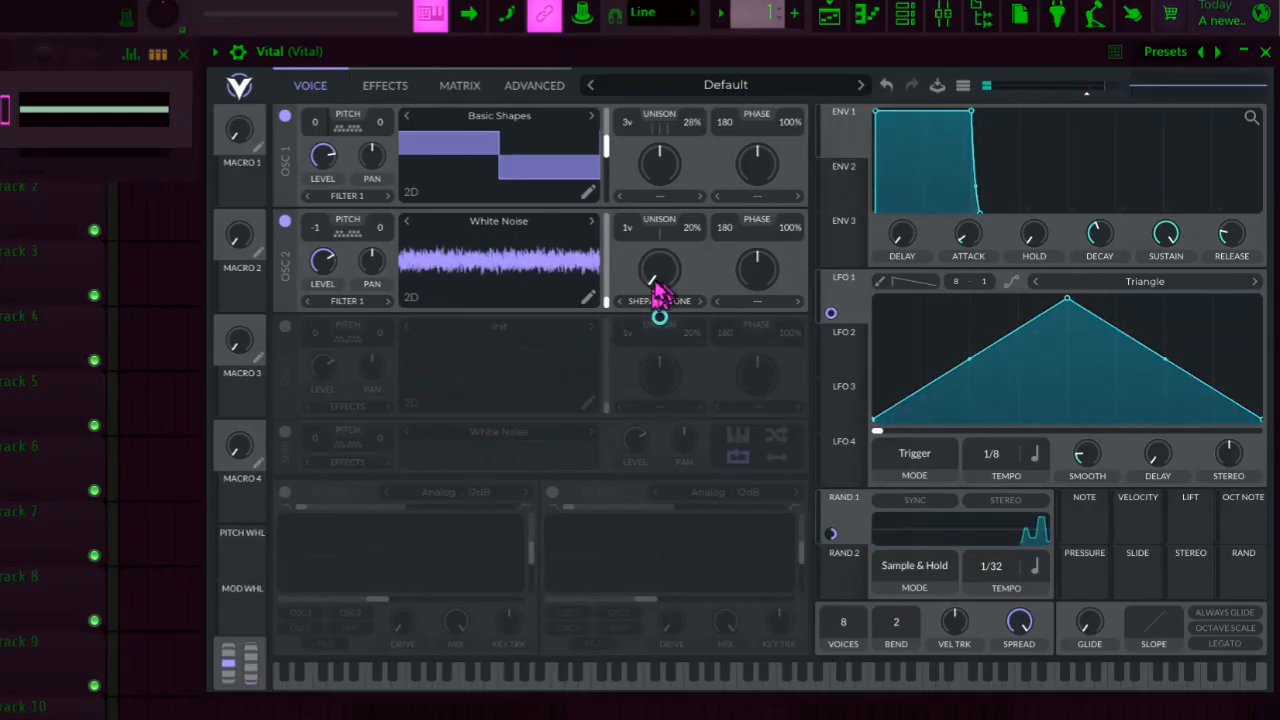
left_click_drag(657, 288, 655, 228)
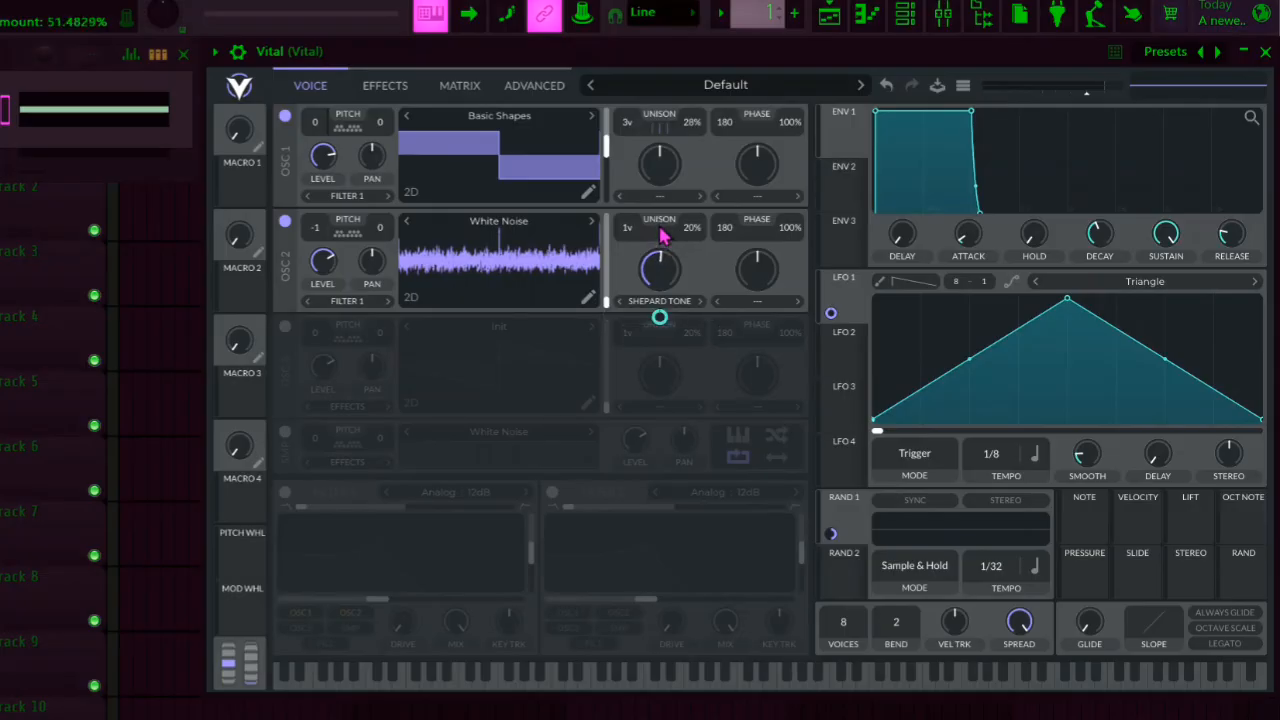
Make LFO 1's Shepard Tone modulation bipolar and assign LFO 1 to oscillator 2's wavetable position, auditioning notes
right_click(659, 318)
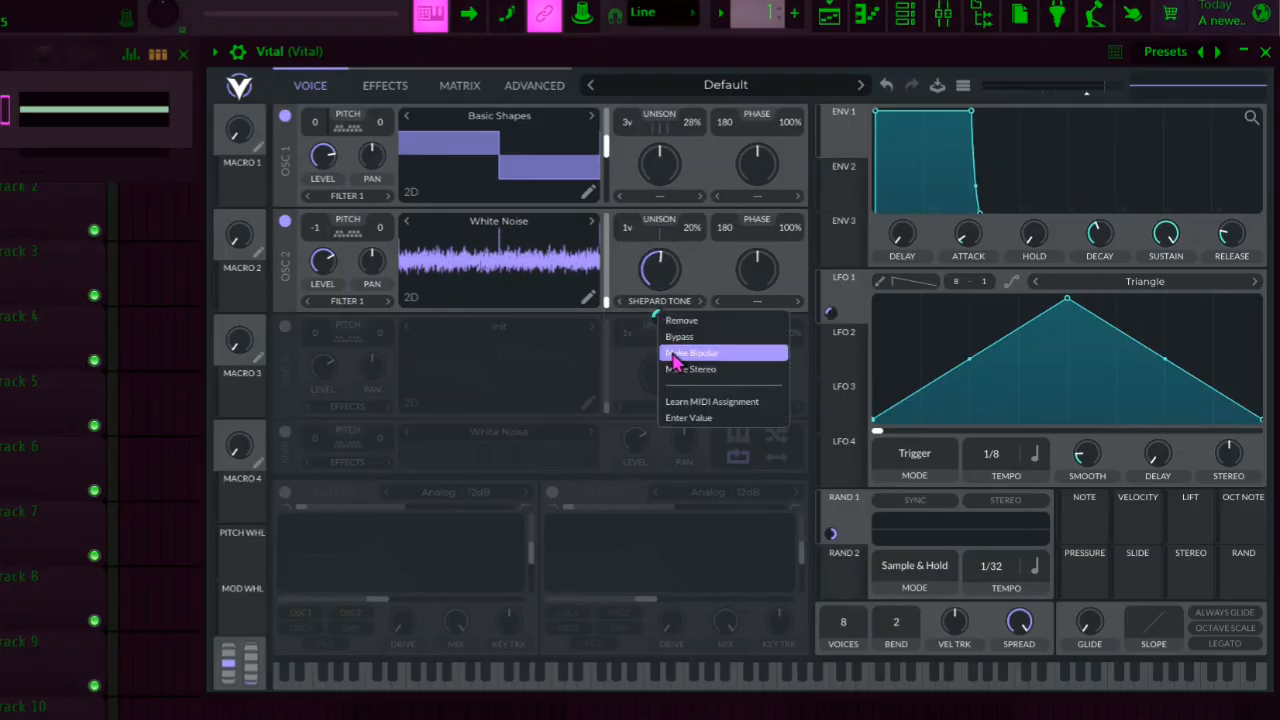
left_click(672, 352)
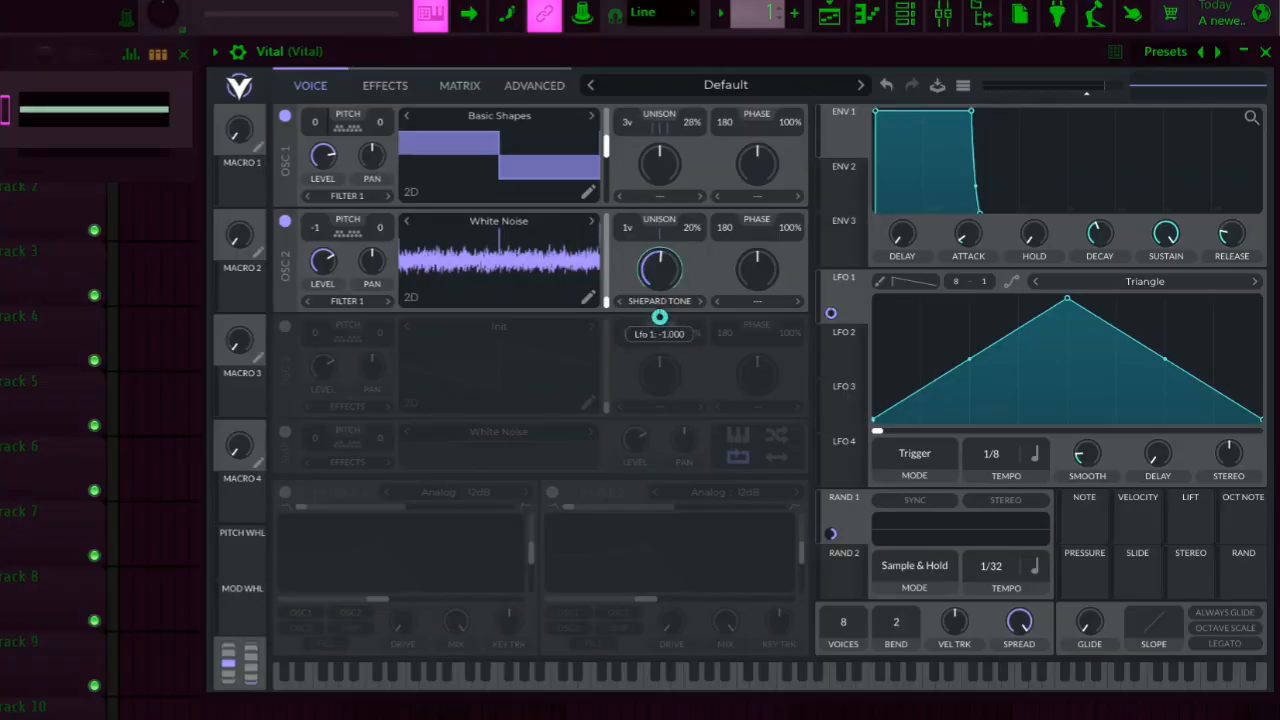
left_click(661, 685)
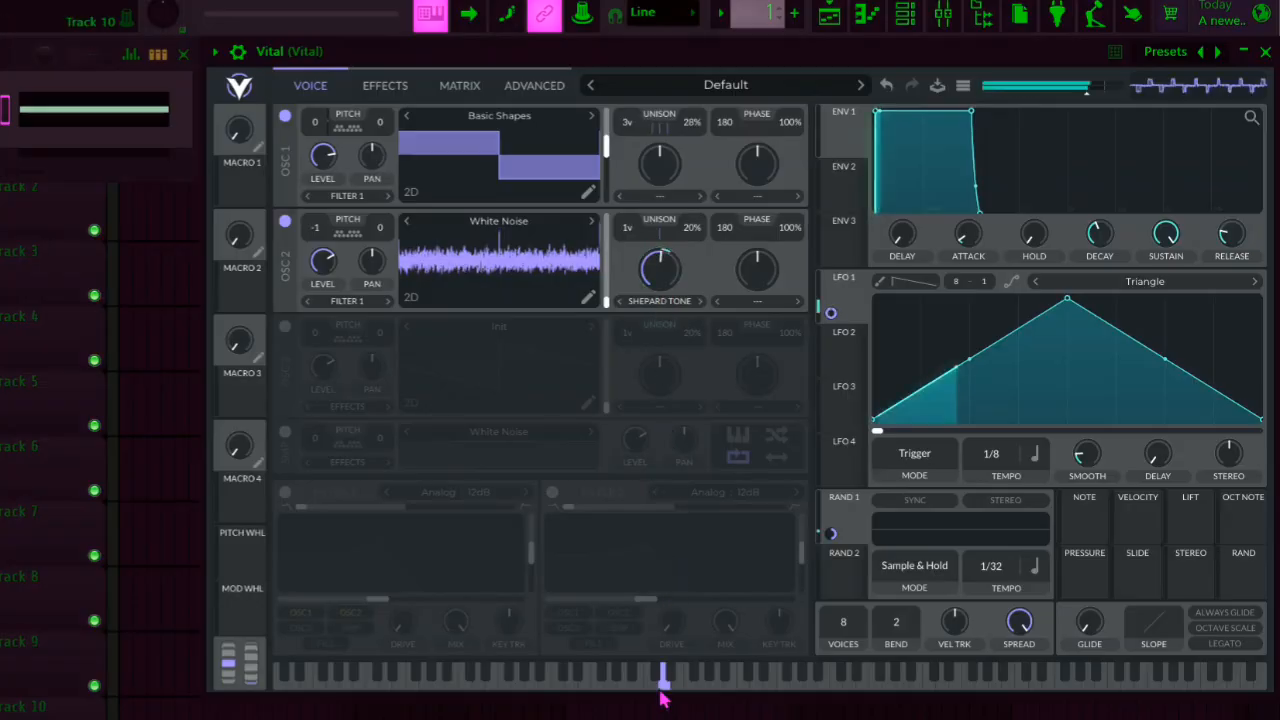
left_click_drag(661, 695, 714, 697)
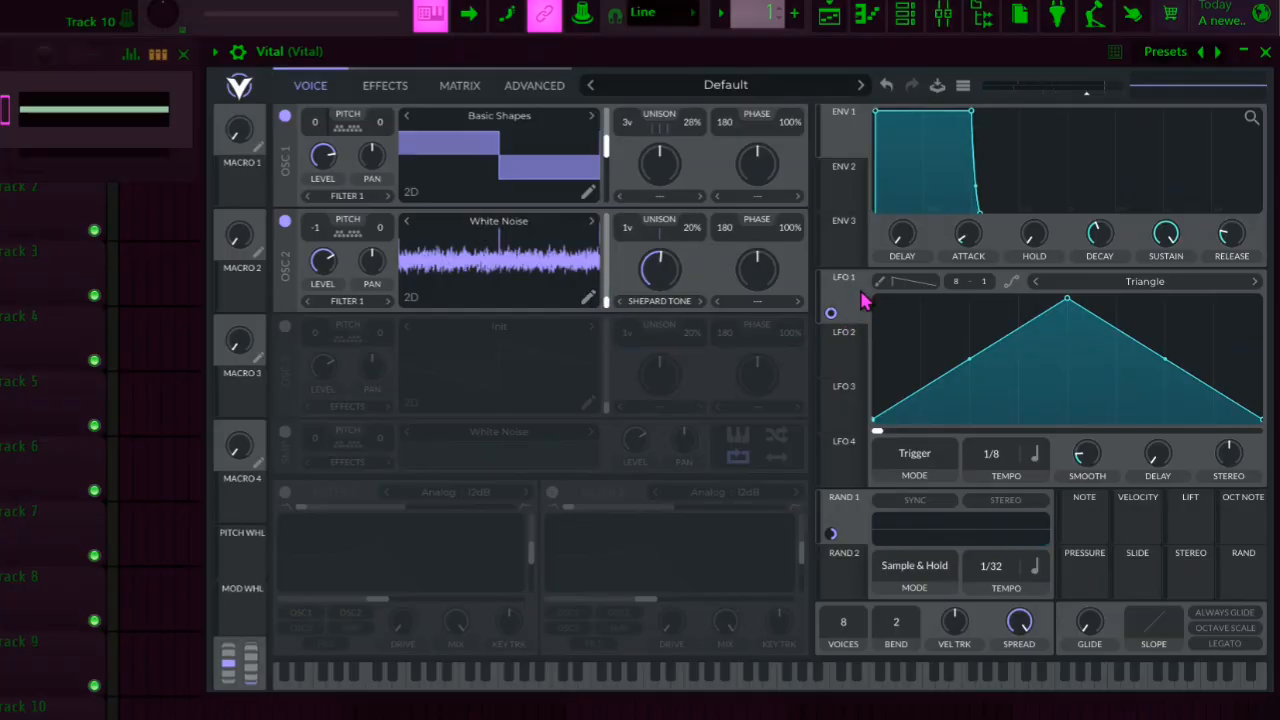
left_click_drag(830, 310, 590, 265)
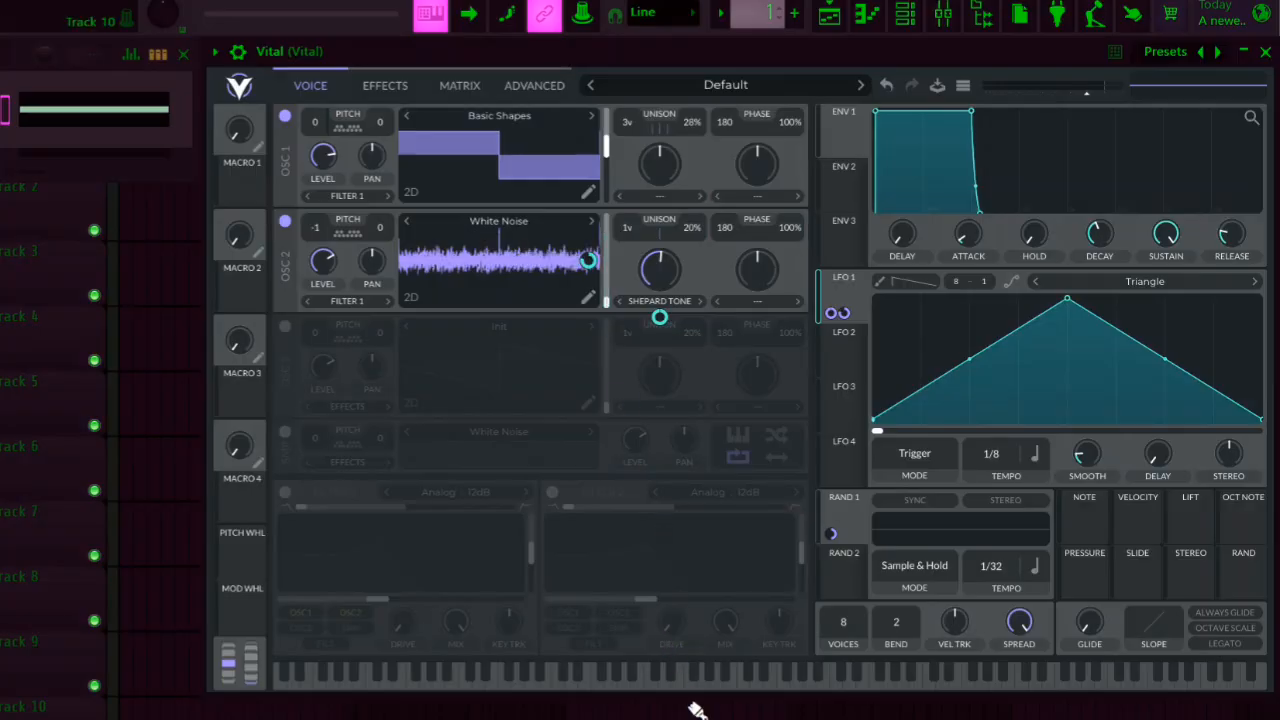
left_click(734, 680)
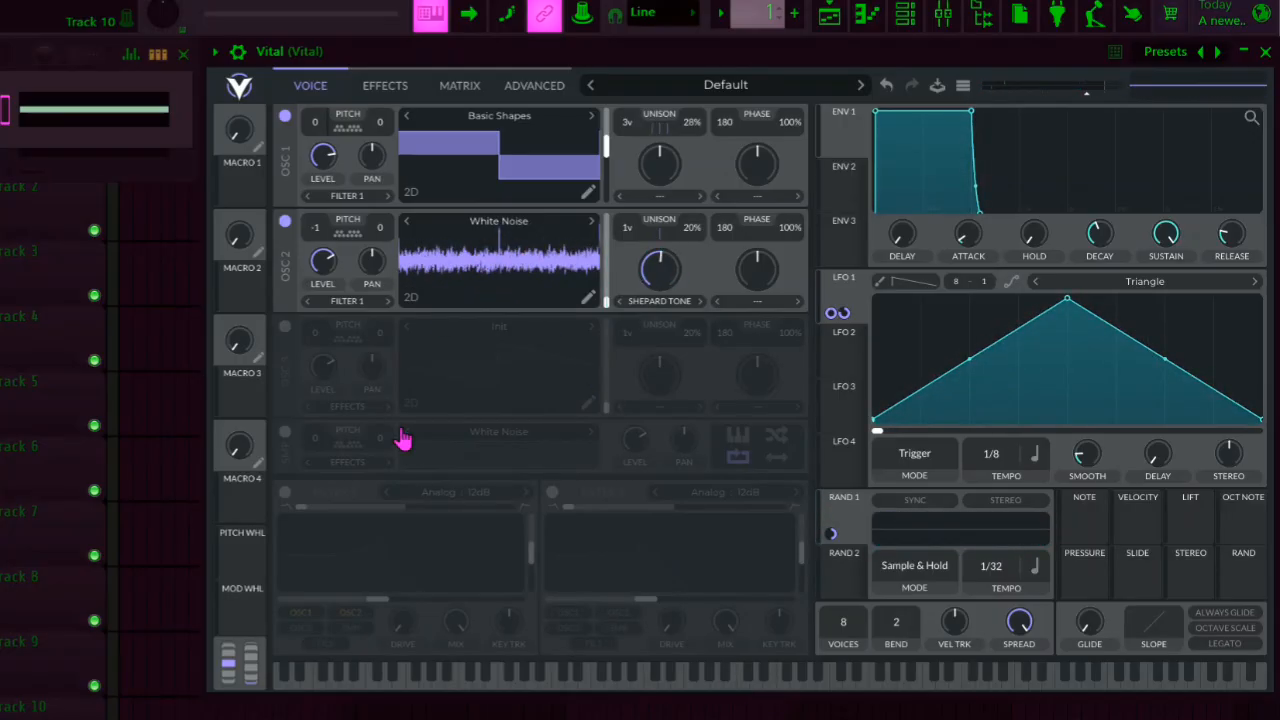
Enable Filter 1 as Analog 24dB and raise its resonance to the maximum
left_click(286, 493)
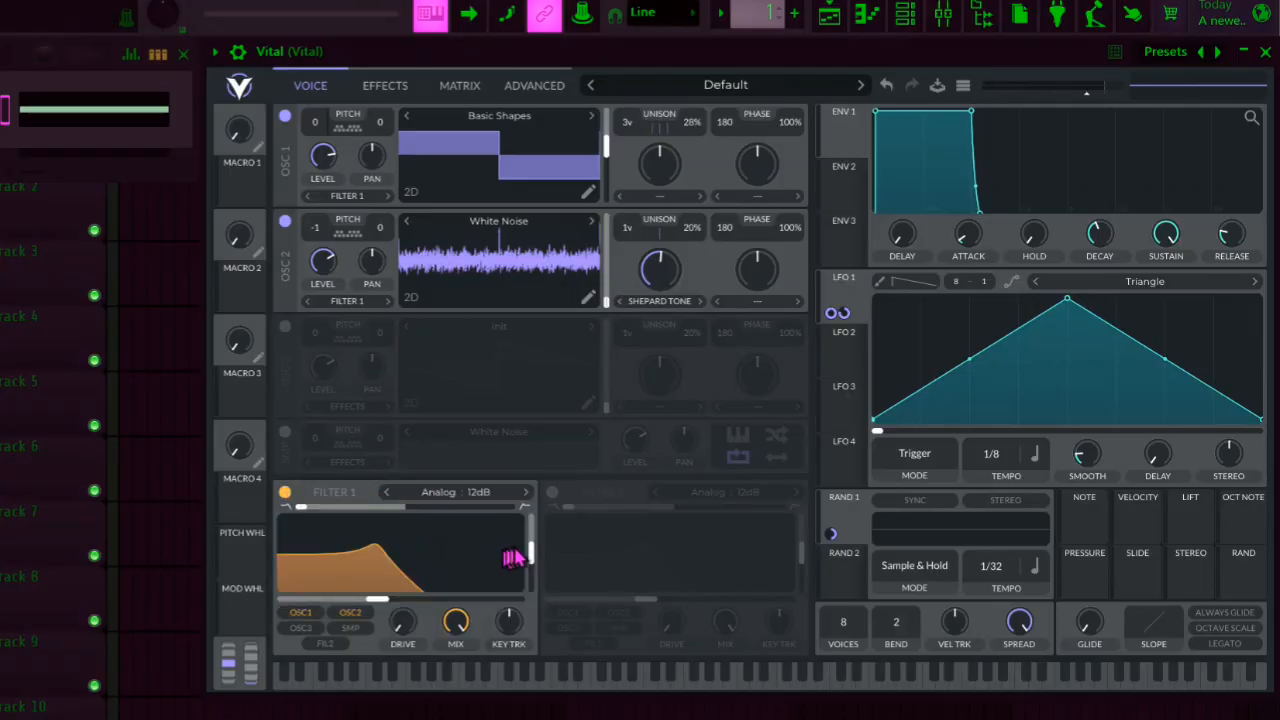
left_click(486, 491)
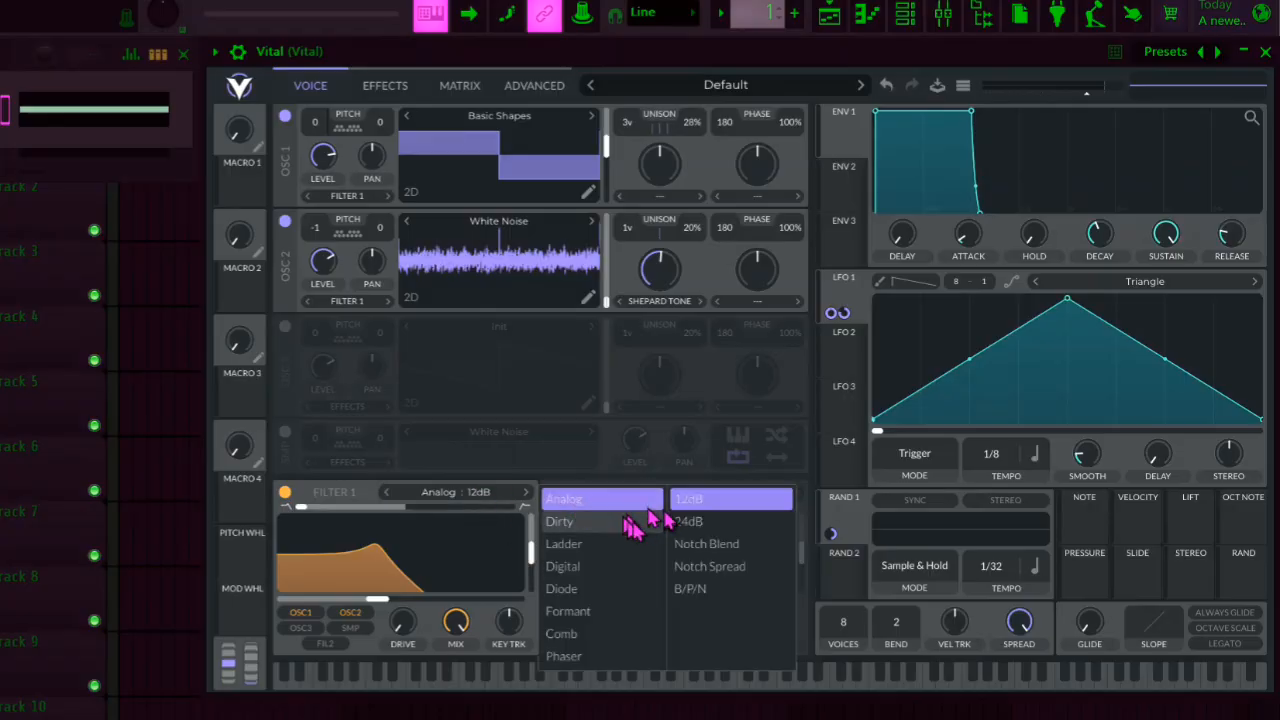
left_click(601, 642)
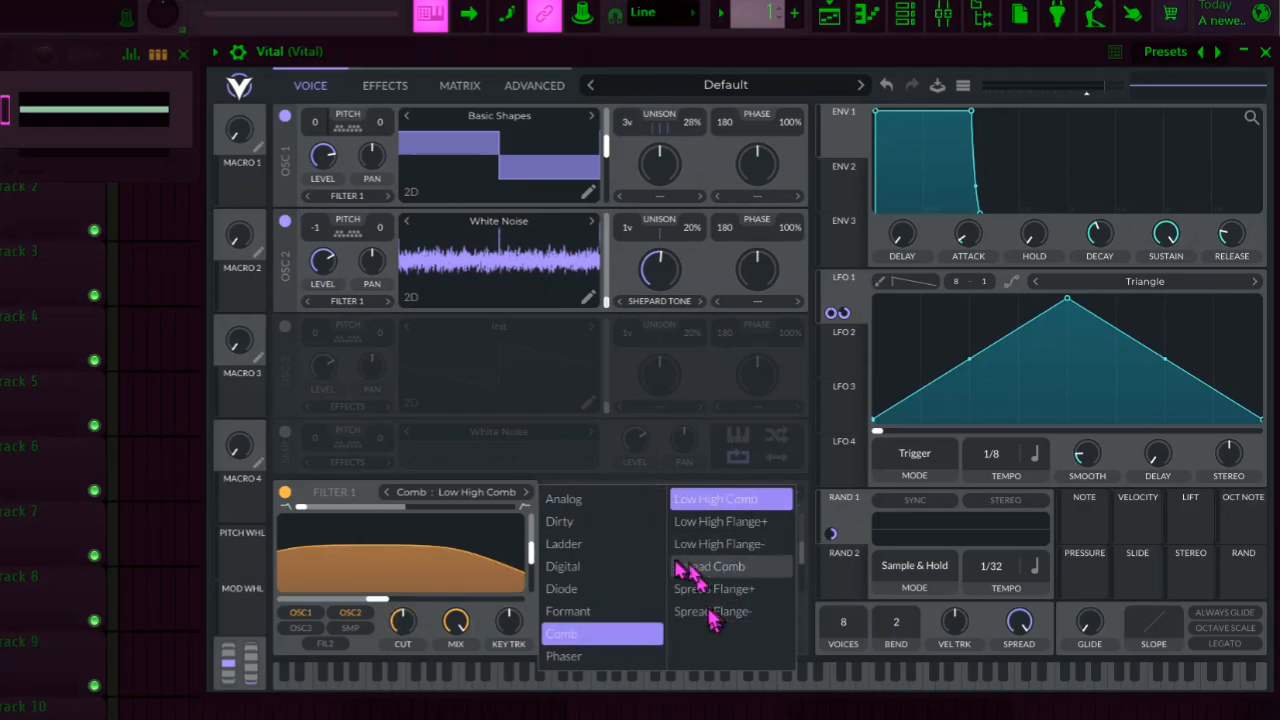
left_click(608, 500)
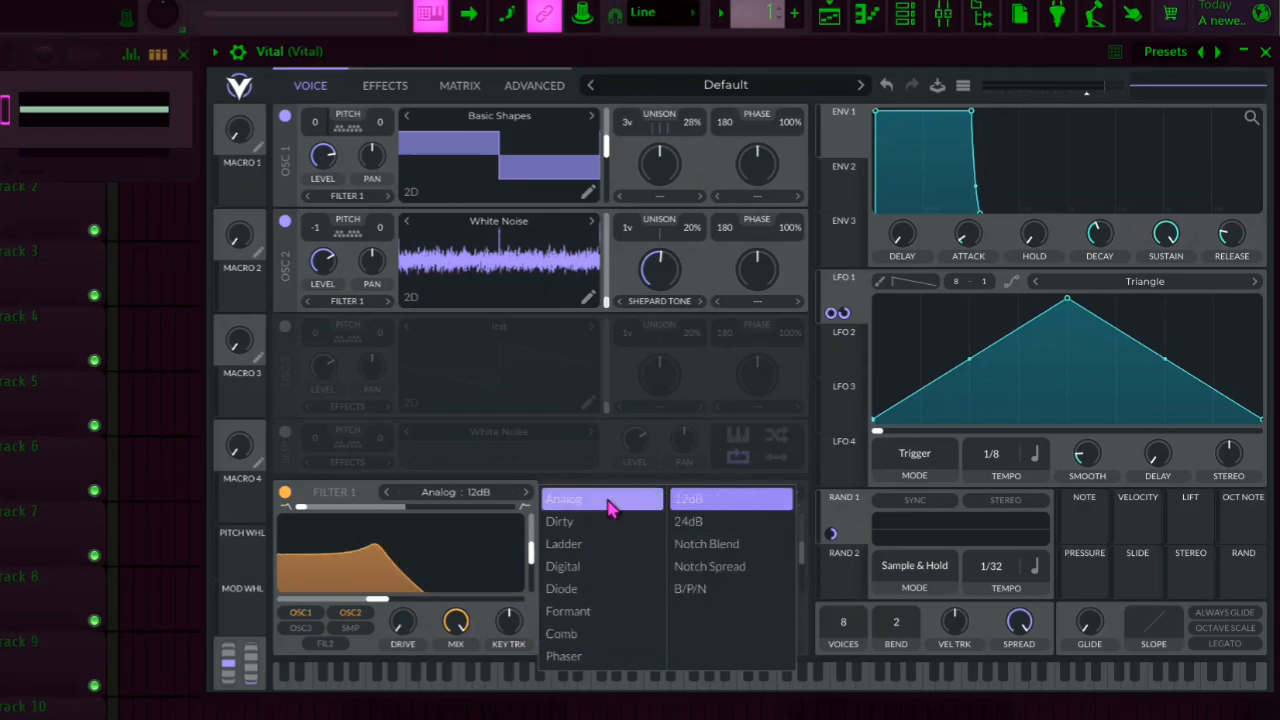
left_click(693, 524)
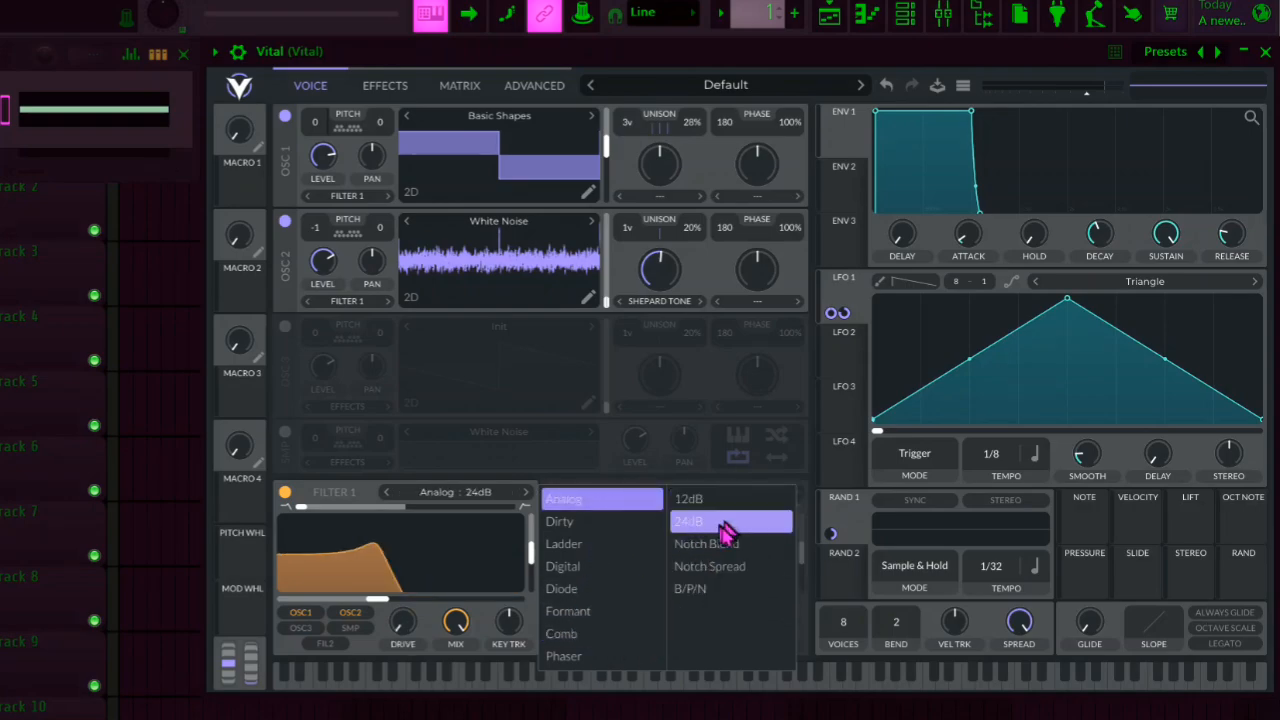
left_click(515, 568)
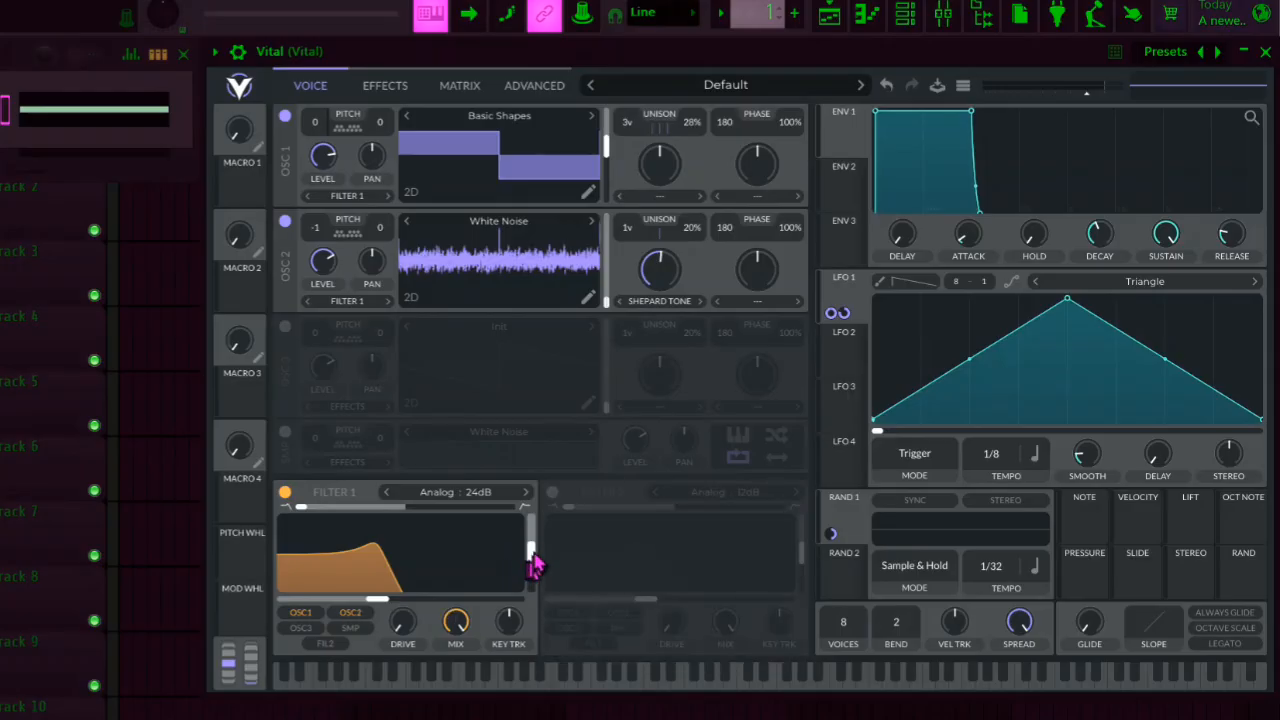
left_click_drag(535, 560, 545, 463)
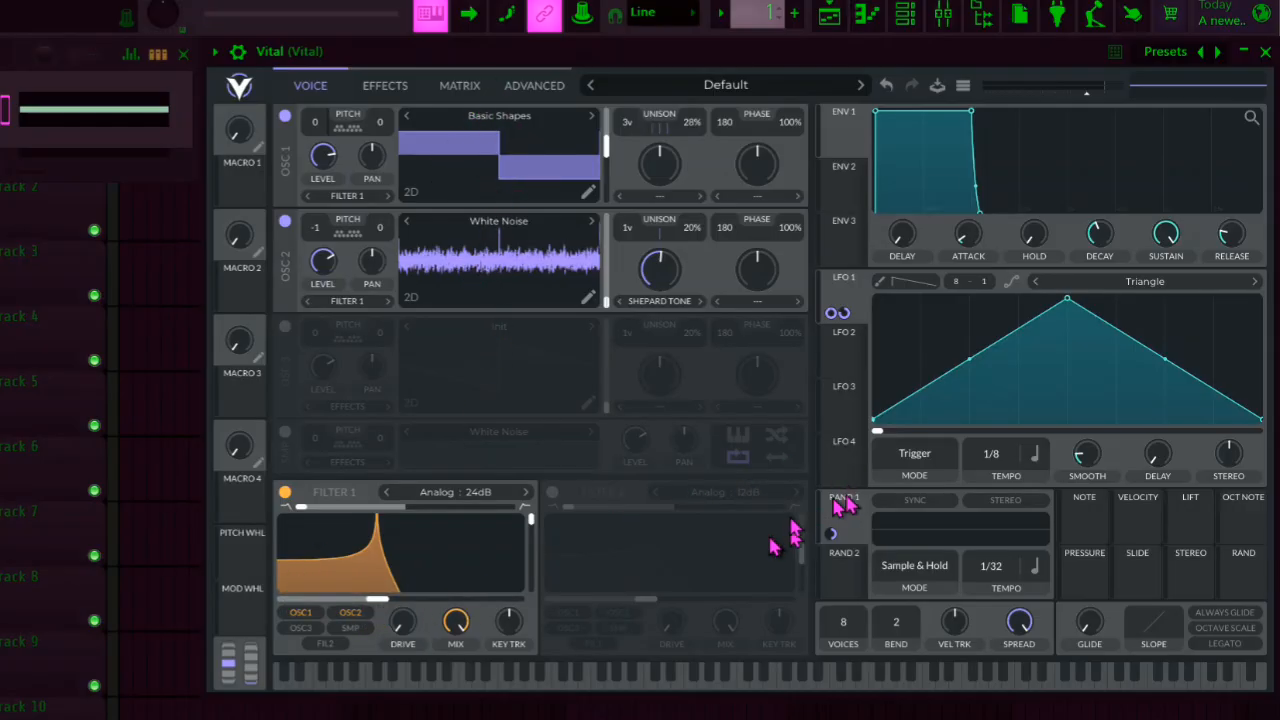
Reshape LFO 2 into a straight descending ramp and assign it to Filter 1's cutoff
left_click(850, 357)
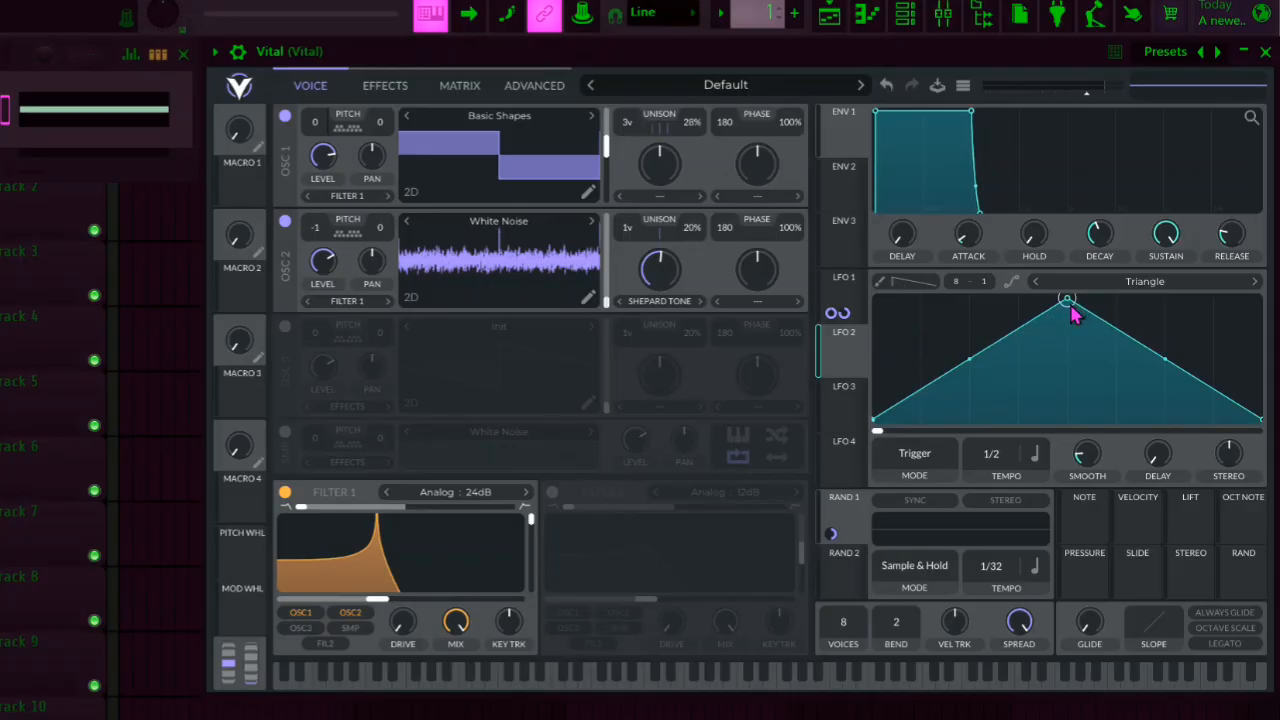
left_click_drag(1068, 301, 843, 225)
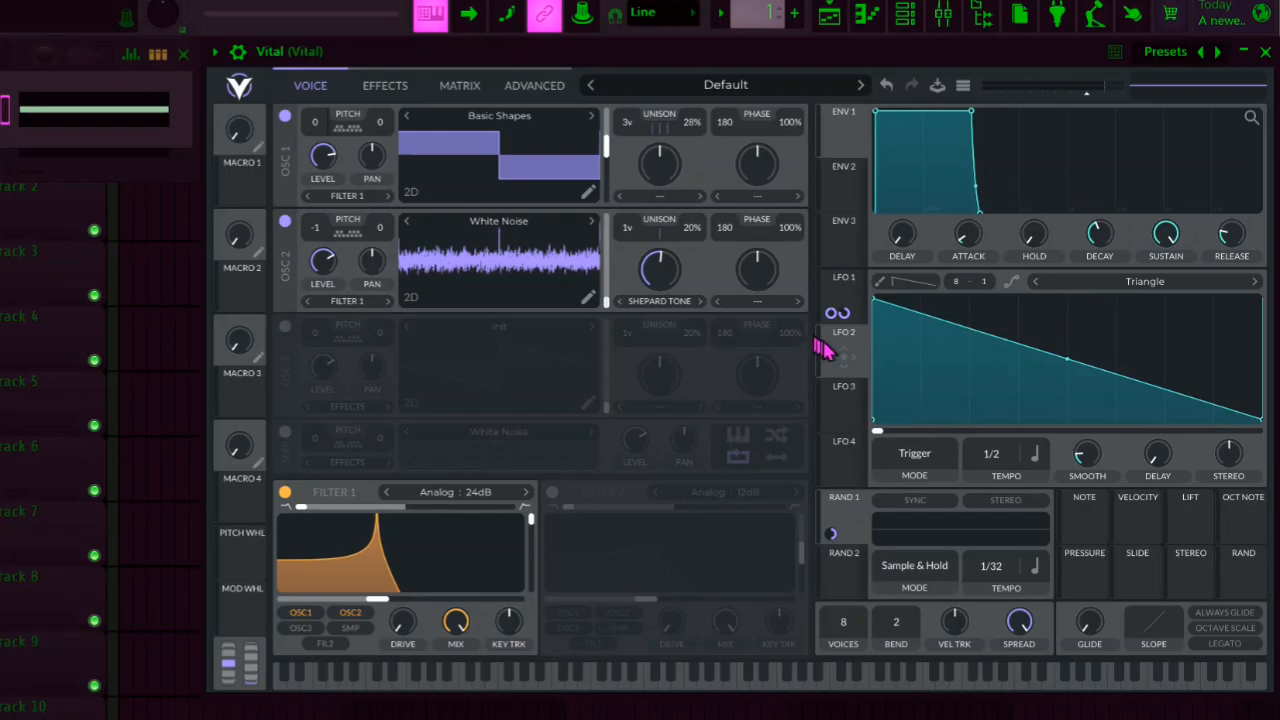
left_click_drag(838, 362, 372, 600)
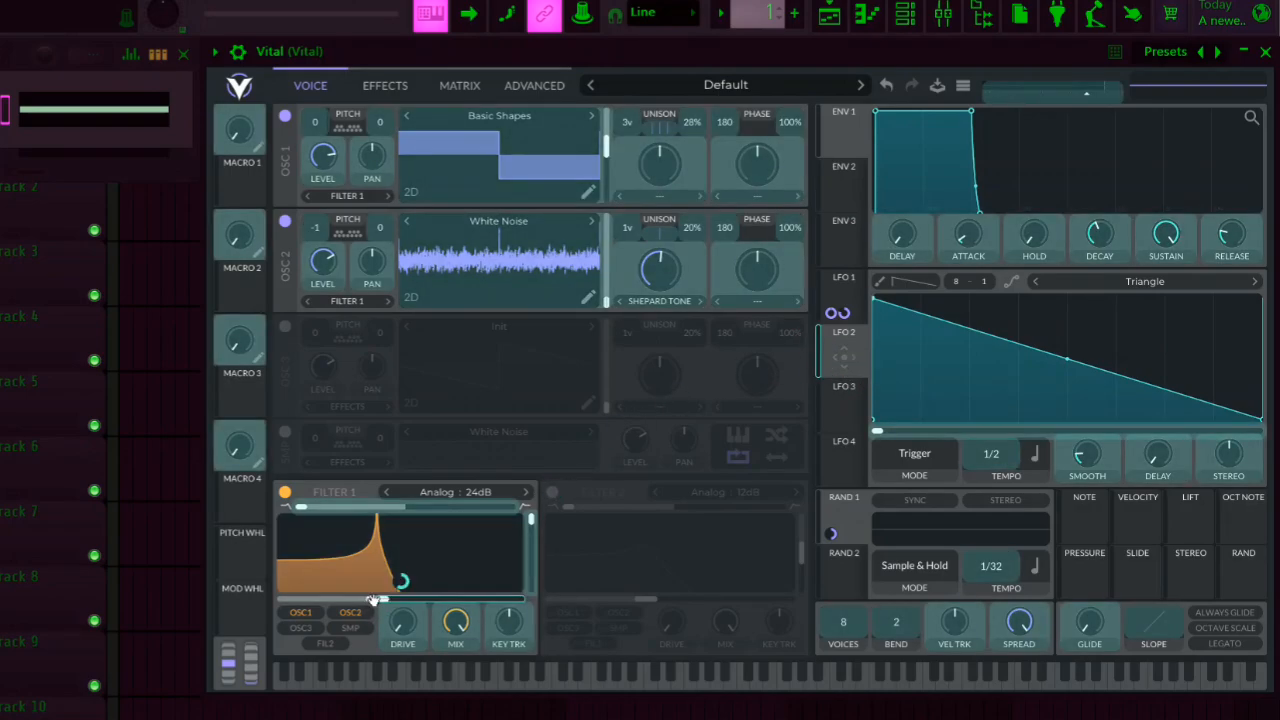
mouse_move(404, 590)
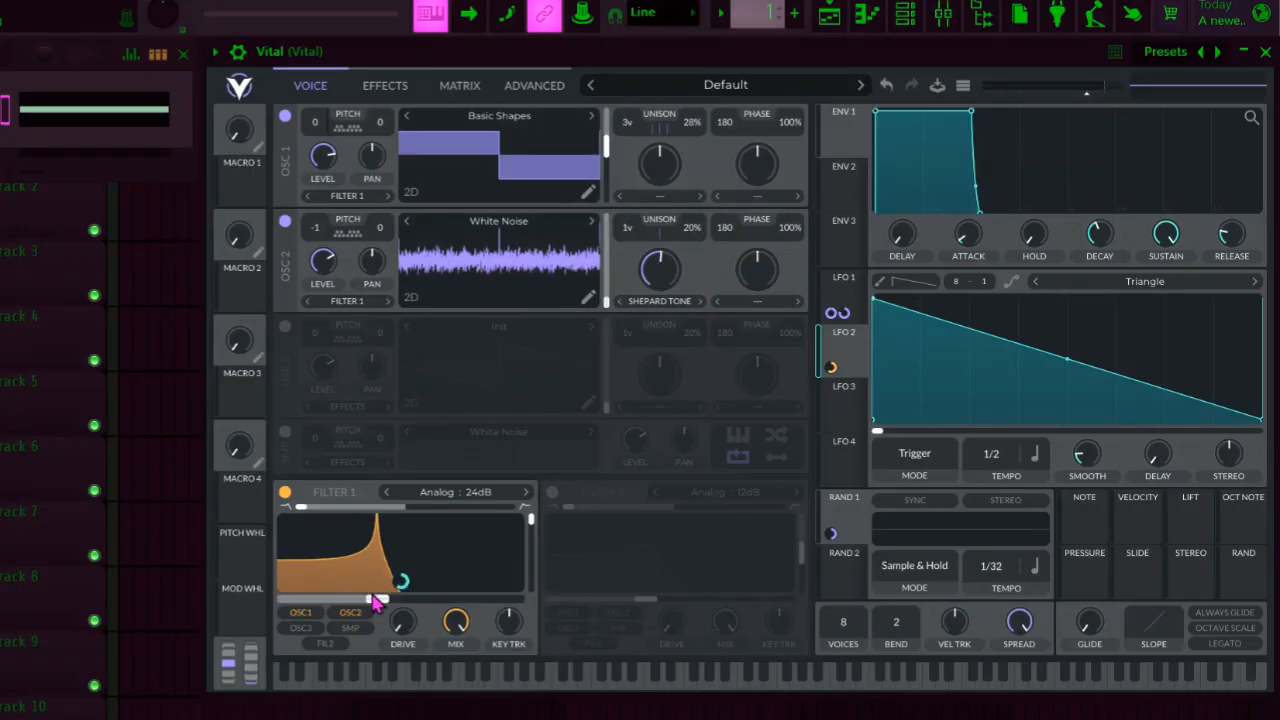
Lower Filter 1's cutoff, adjust its LFO 2 modulation amount and set LFO 2's tempo to 1/16, auditioning notes
left_click_drag(376, 600, 338, 607)
left_click_drag(402, 582, 395, 588)
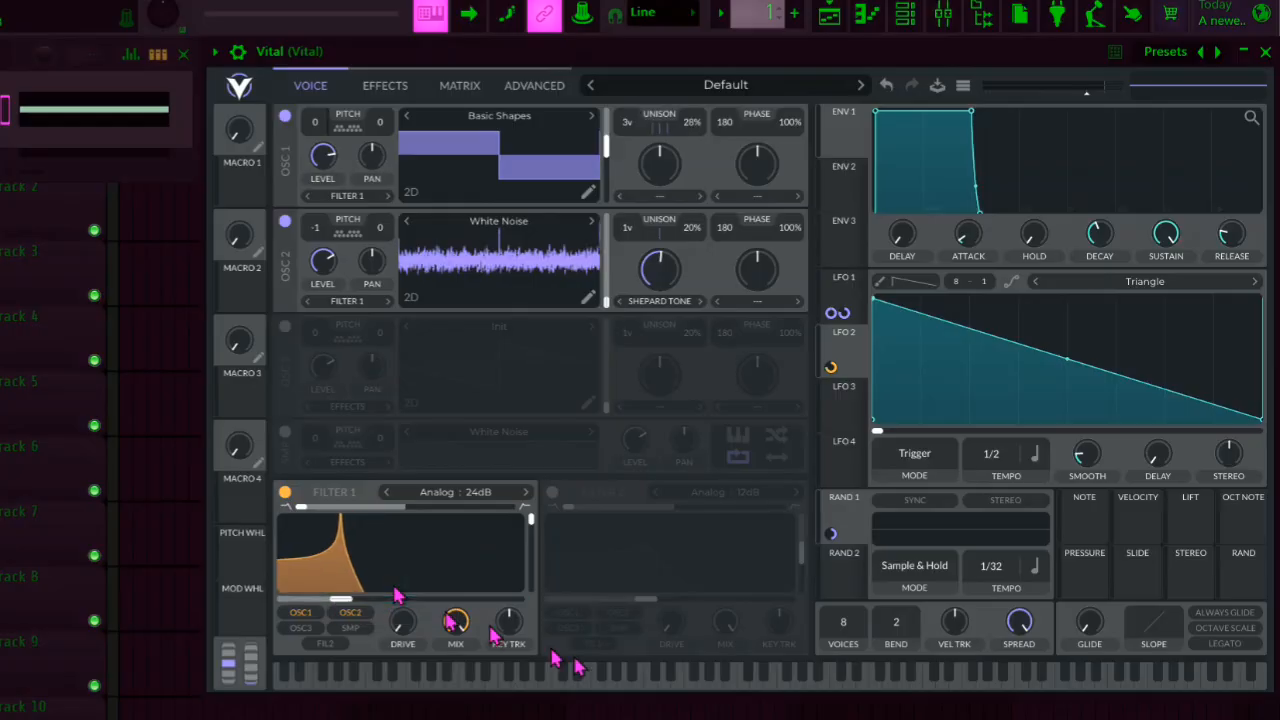
left_click(697, 676)
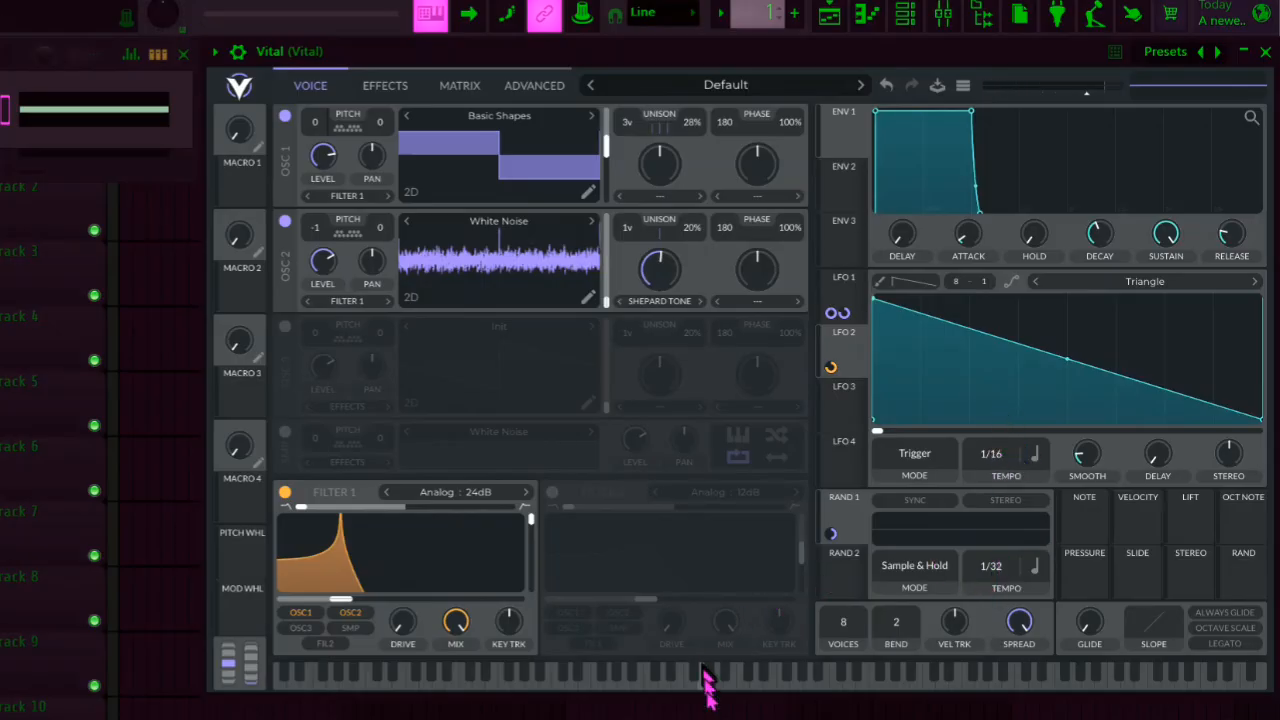
left_click(733, 680)
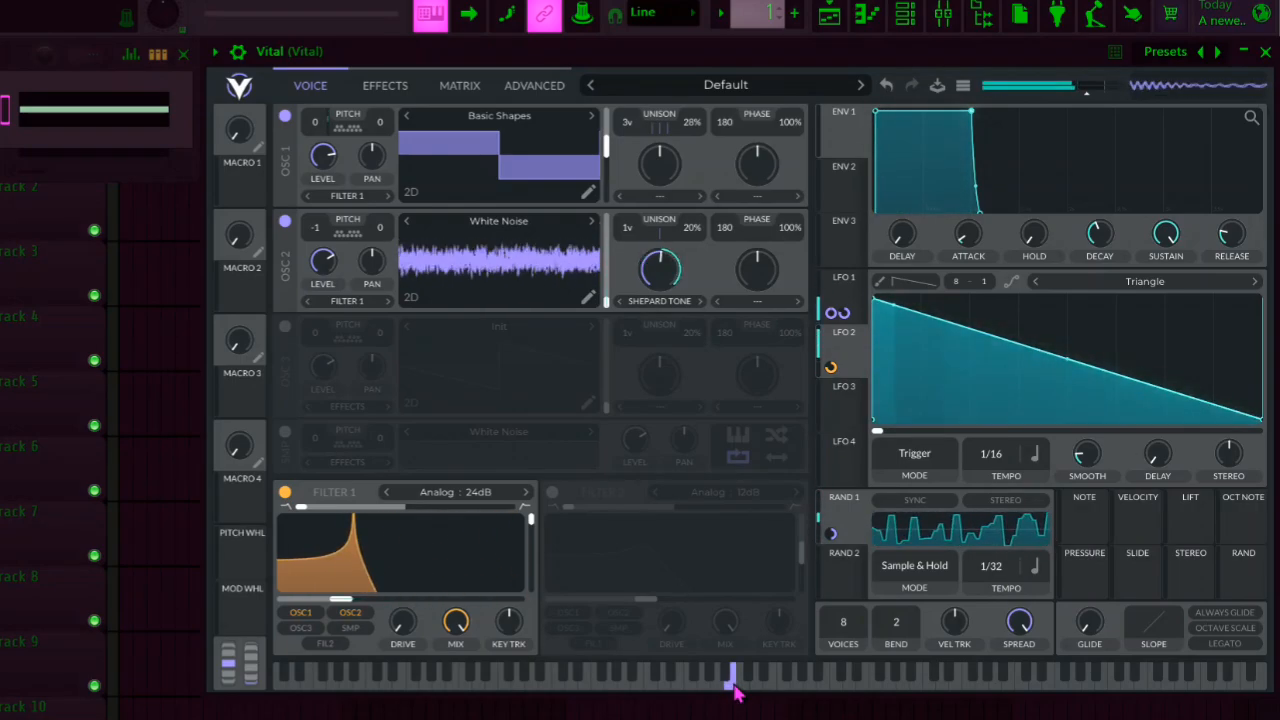
Try oscillator 1 routed to Direct Out with LFO 2's tempo at 1/8, auditioning several notes
left_click(350, 197)
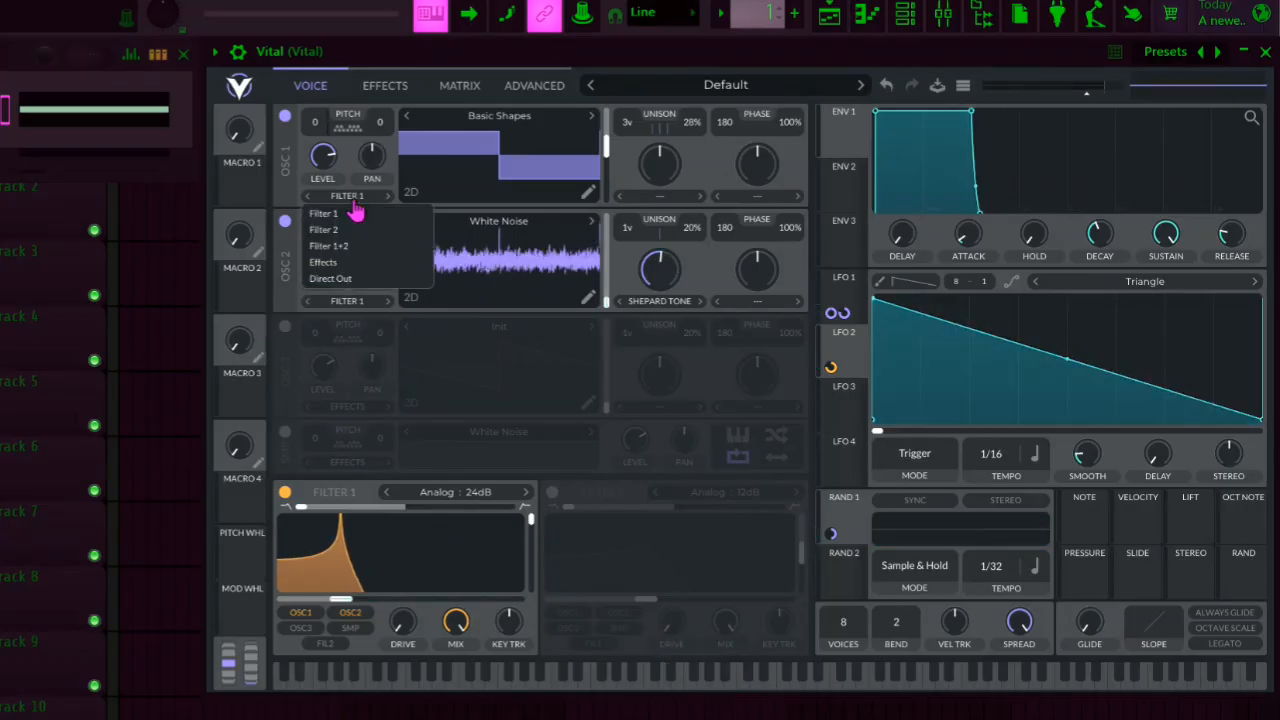
left_click(359, 279)
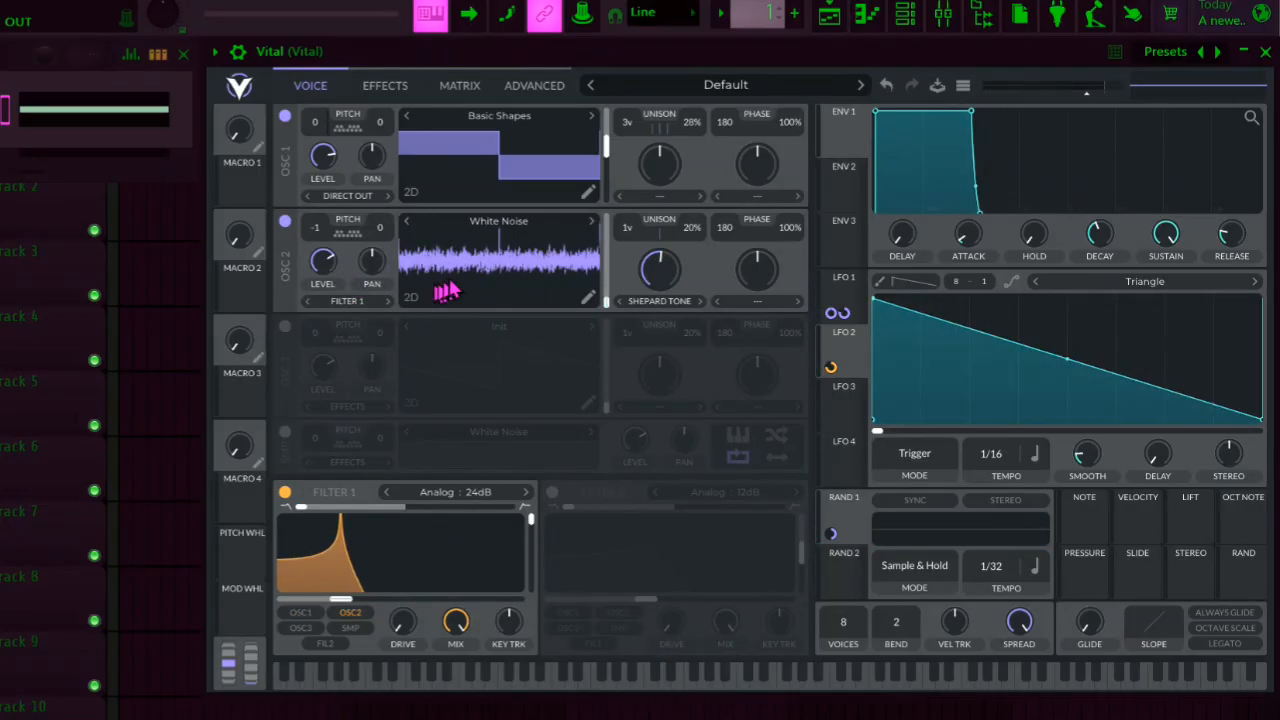
left_click(670, 686)
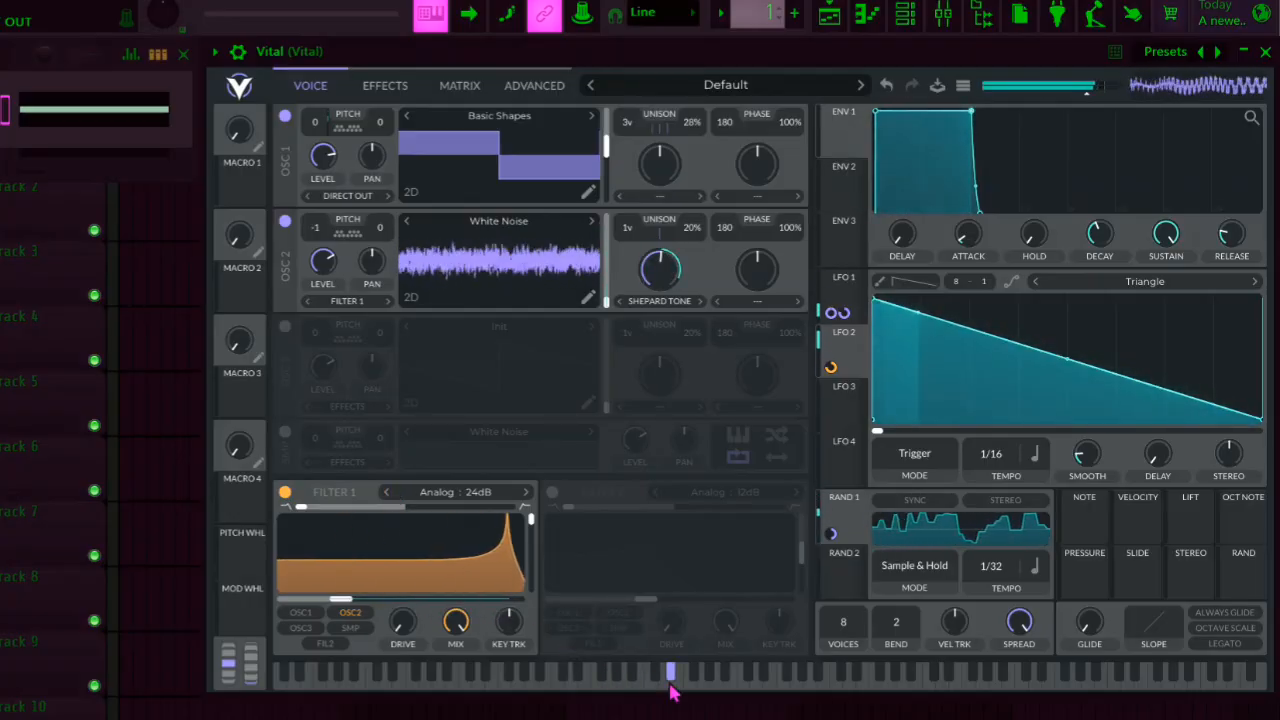
left_click(670, 686)
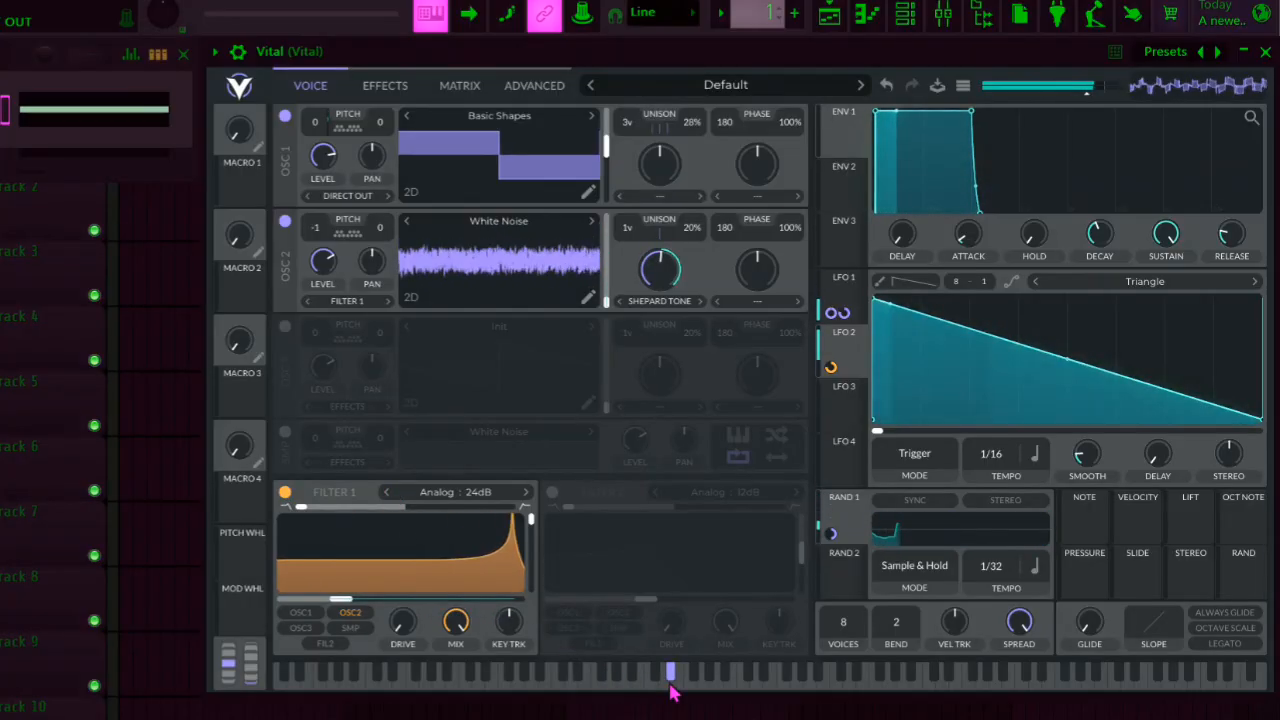
mouse_move(669, 686)
left_mouse_down()
mouse_move(586, 689)
mouse_move(703, 680)
mouse_move(660, 697)
left_mouse_up()
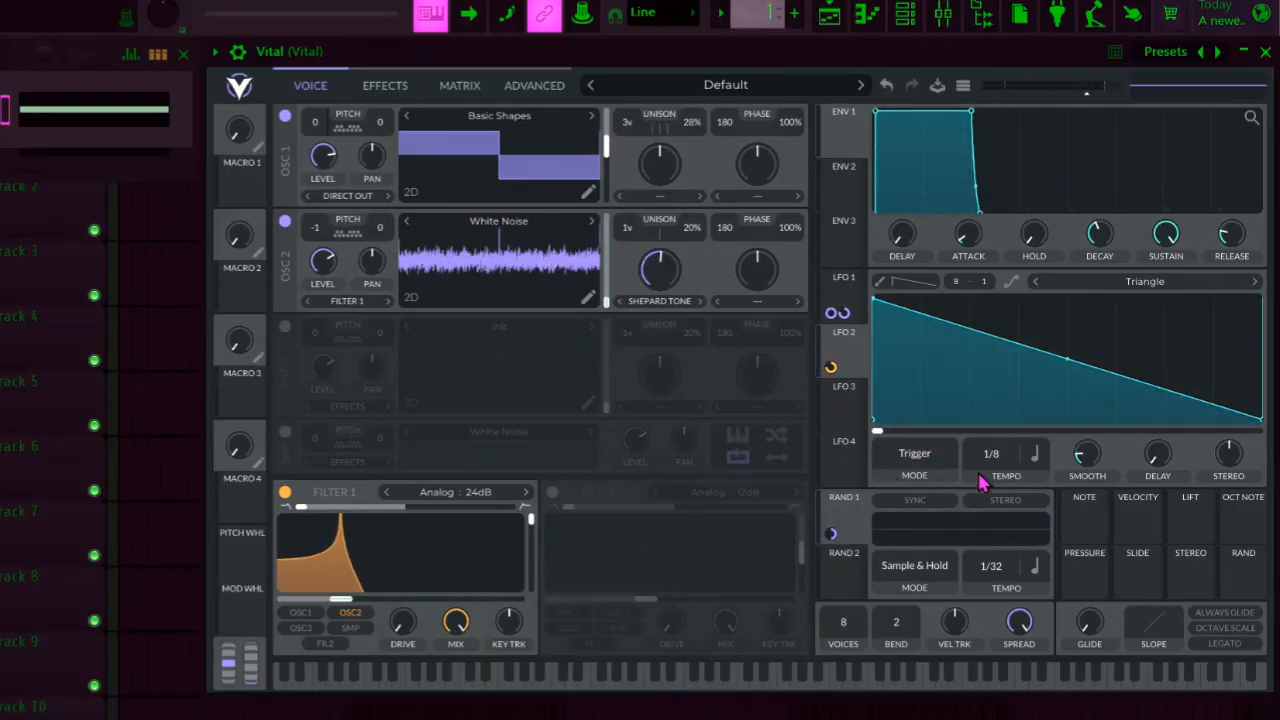
left_click_drag(682, 692, 782, 688)
Route oscillator 1 back to Filter 1 and set LFO 2's tempo to 1/16, auditioning notes
left_click(338, 197)
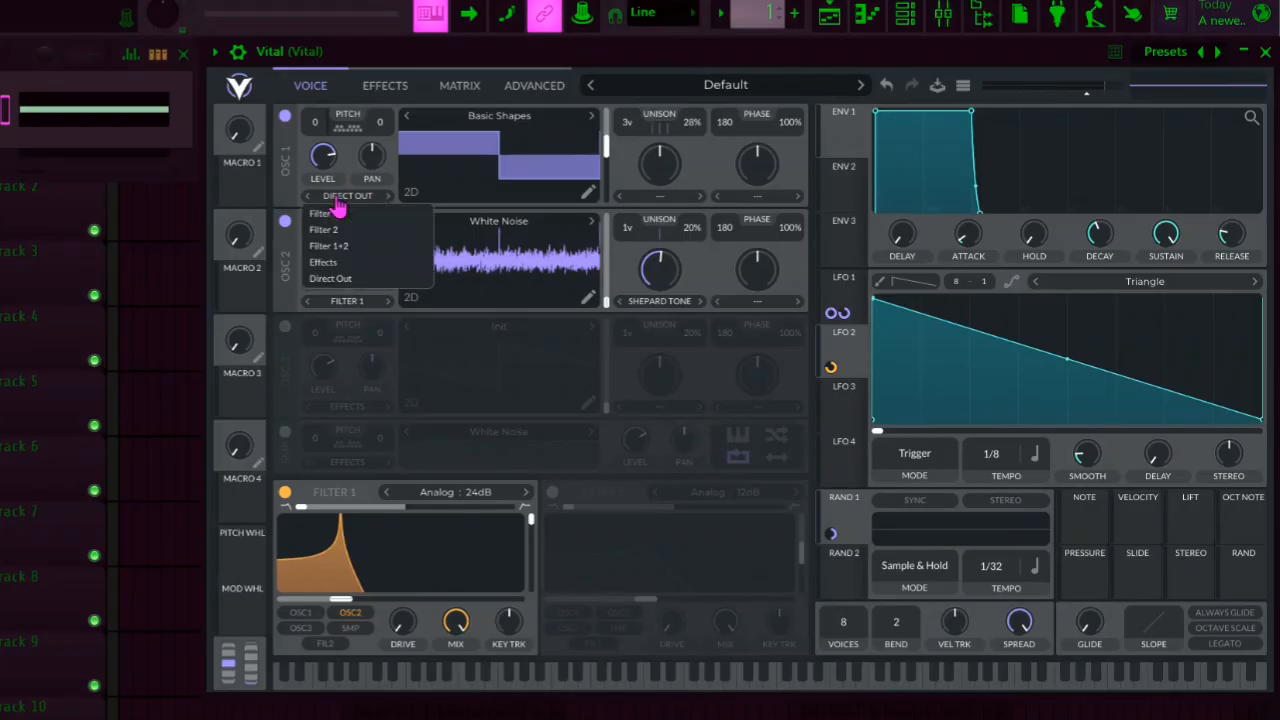
left_click(337, 216)
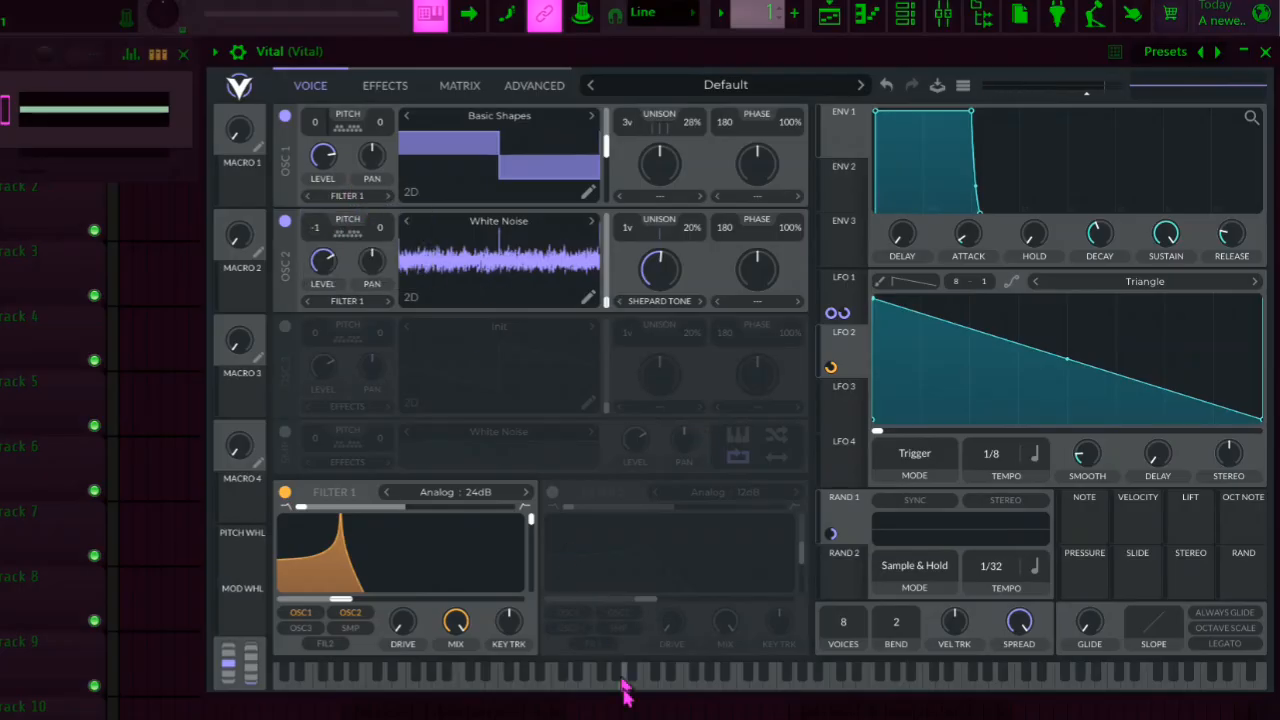
left_click_drag(677, 686, 703, 688)
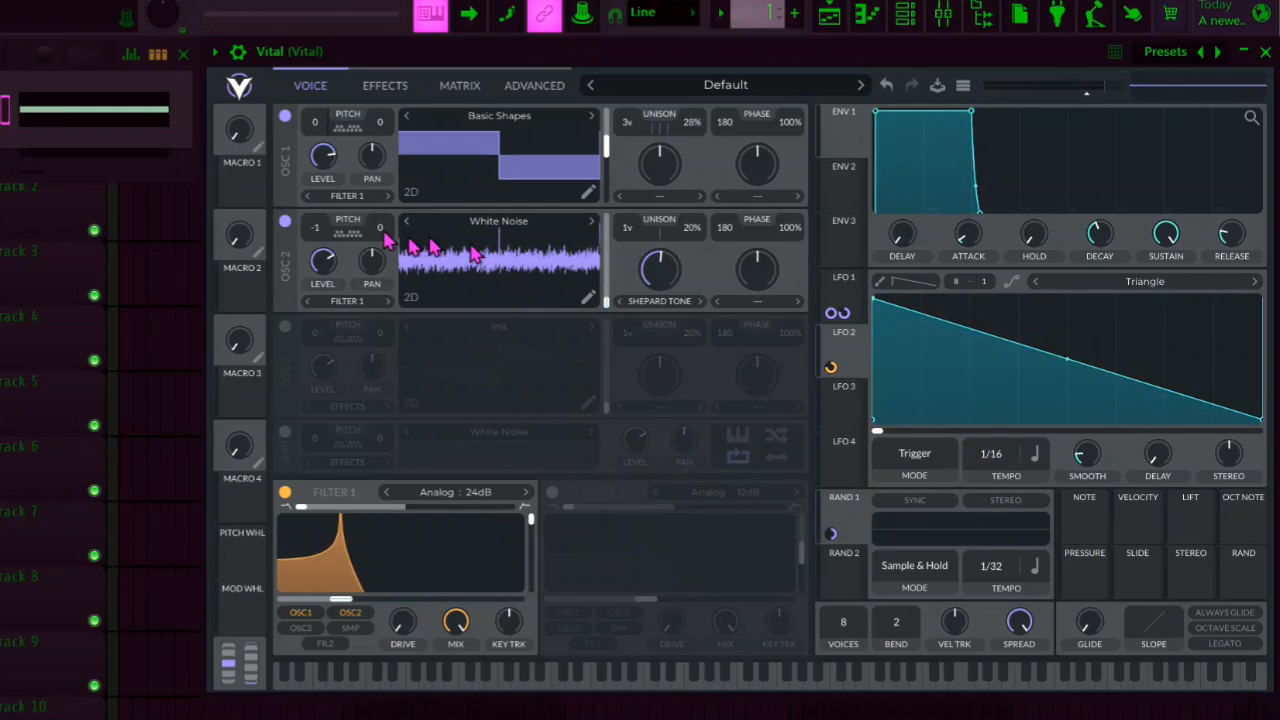
Route oscillator 1 to Direct Out so it bypasses Filter 1, and audition a note
left_click(358, 196)
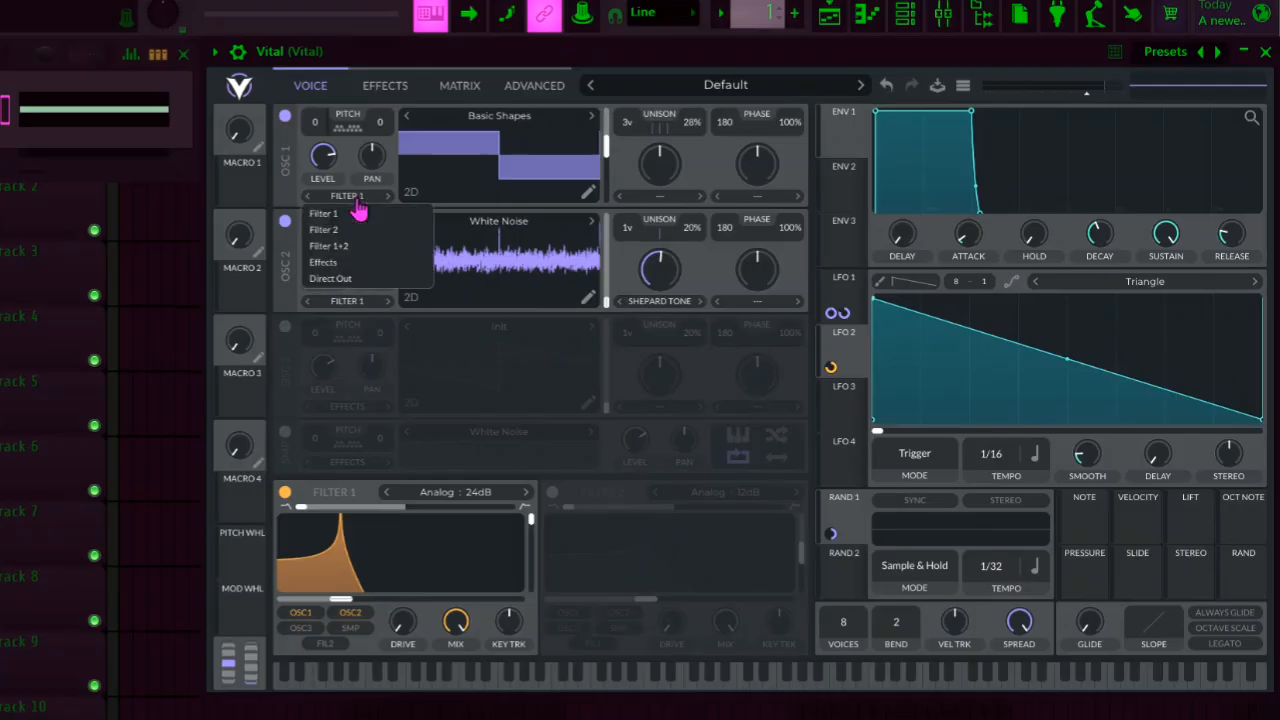
left_click(334, 282)
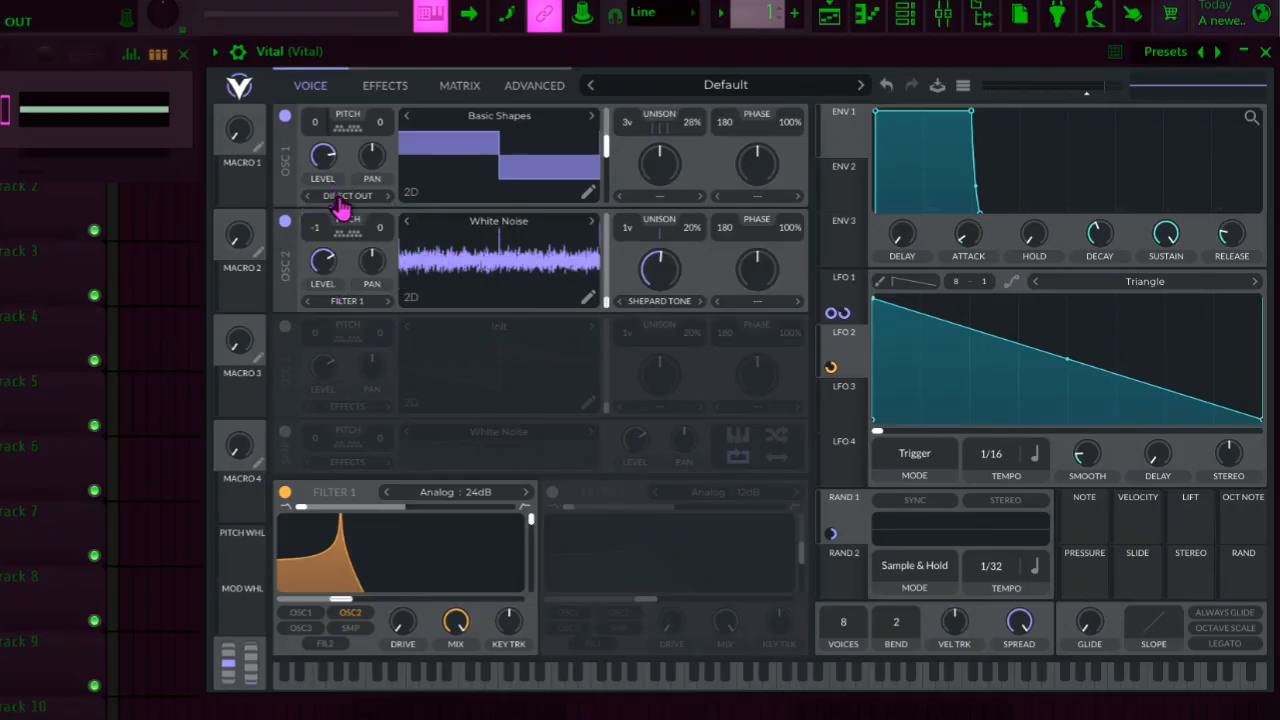
left_click(748, 689)
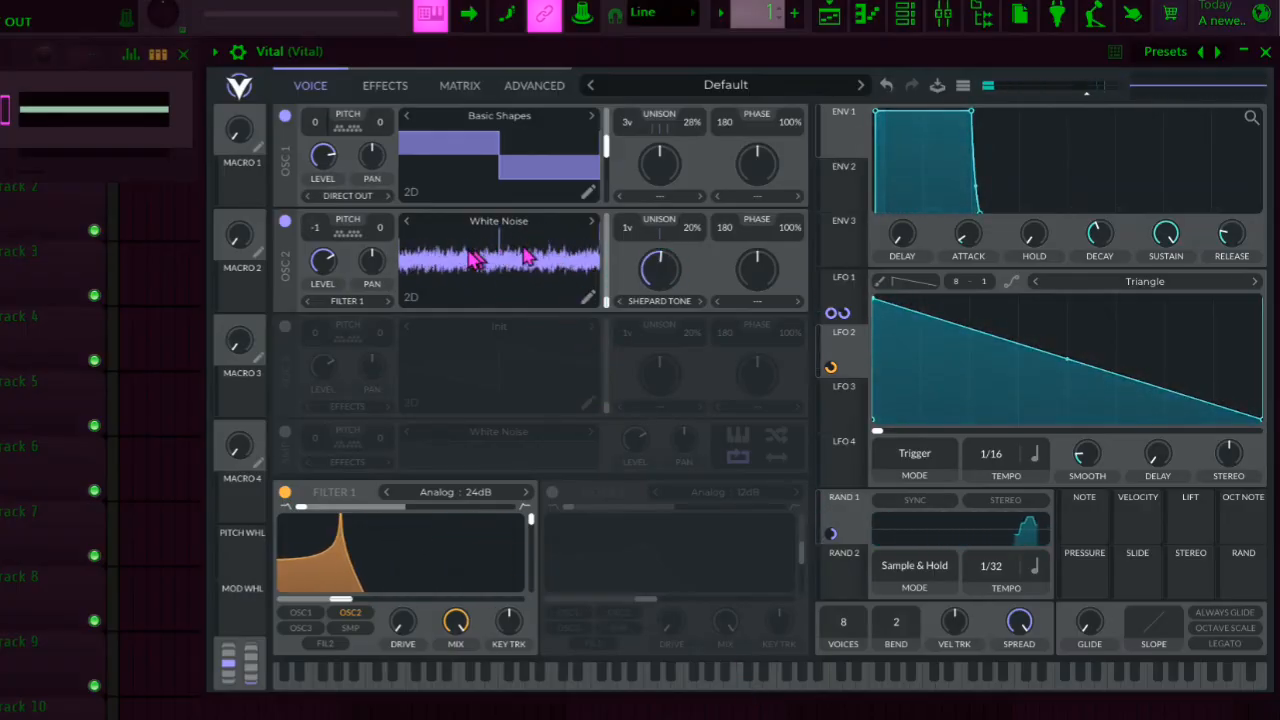
Enable the Phaser effect, set its tempo to 1/8 and raise its depth to 33.75 semitones
left_click(380, 87)
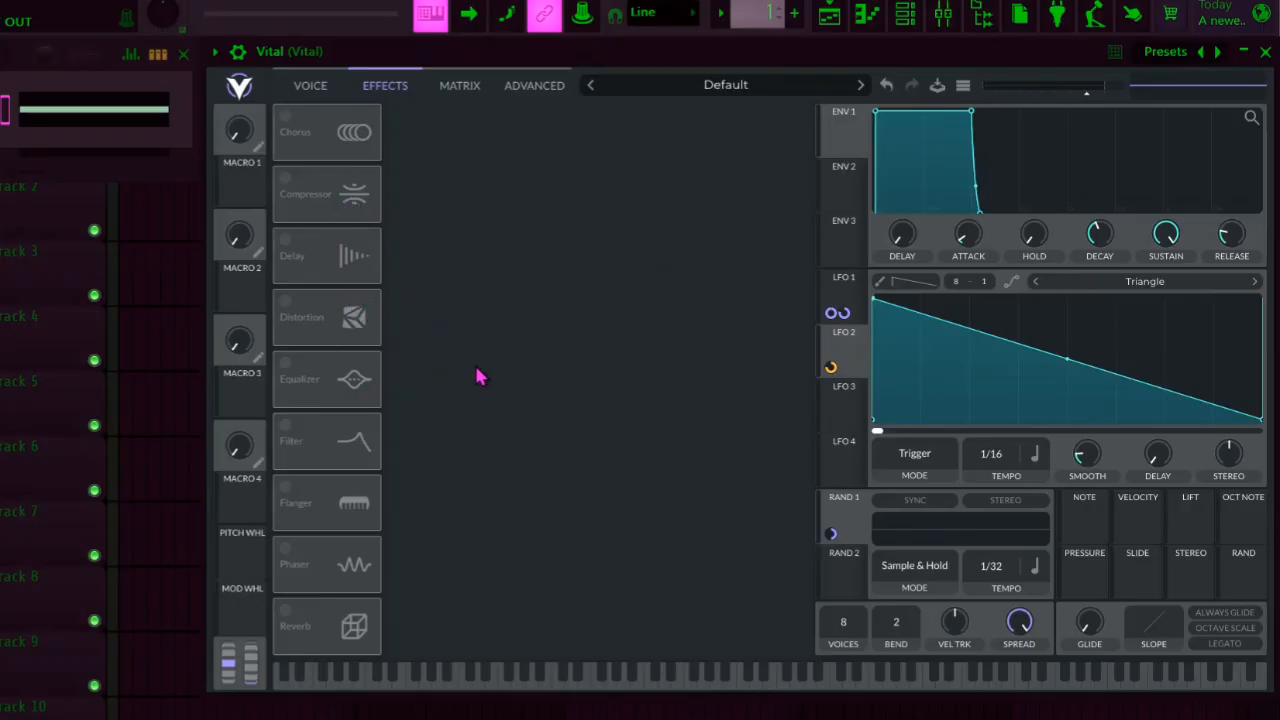
left_click(287, 552)
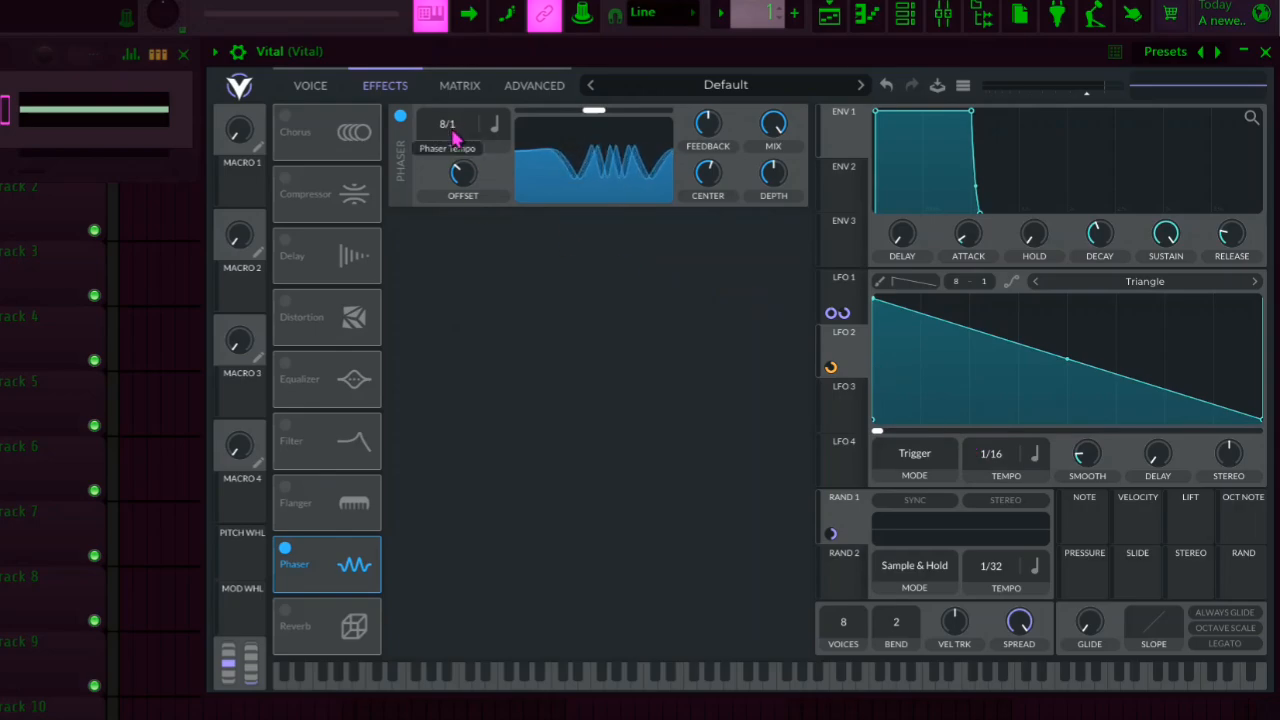
left_click_drag(452, 157, 455, 113)
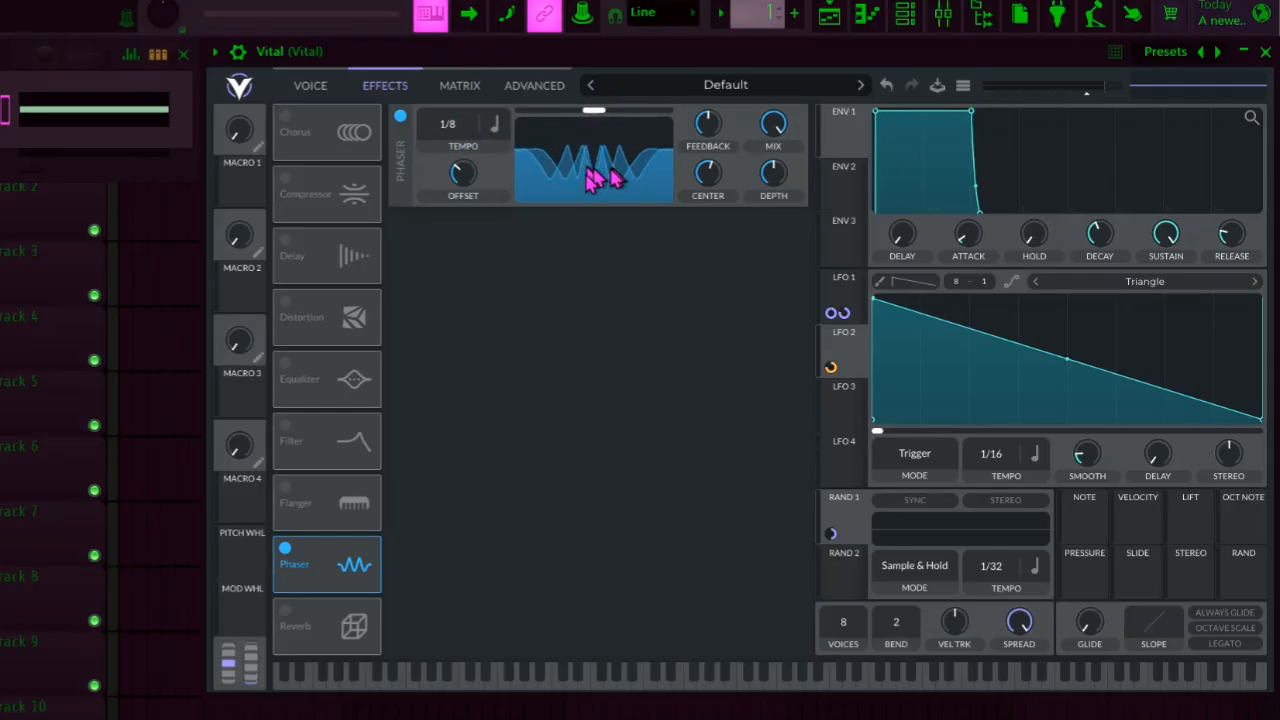
mouse_move(774, 170)
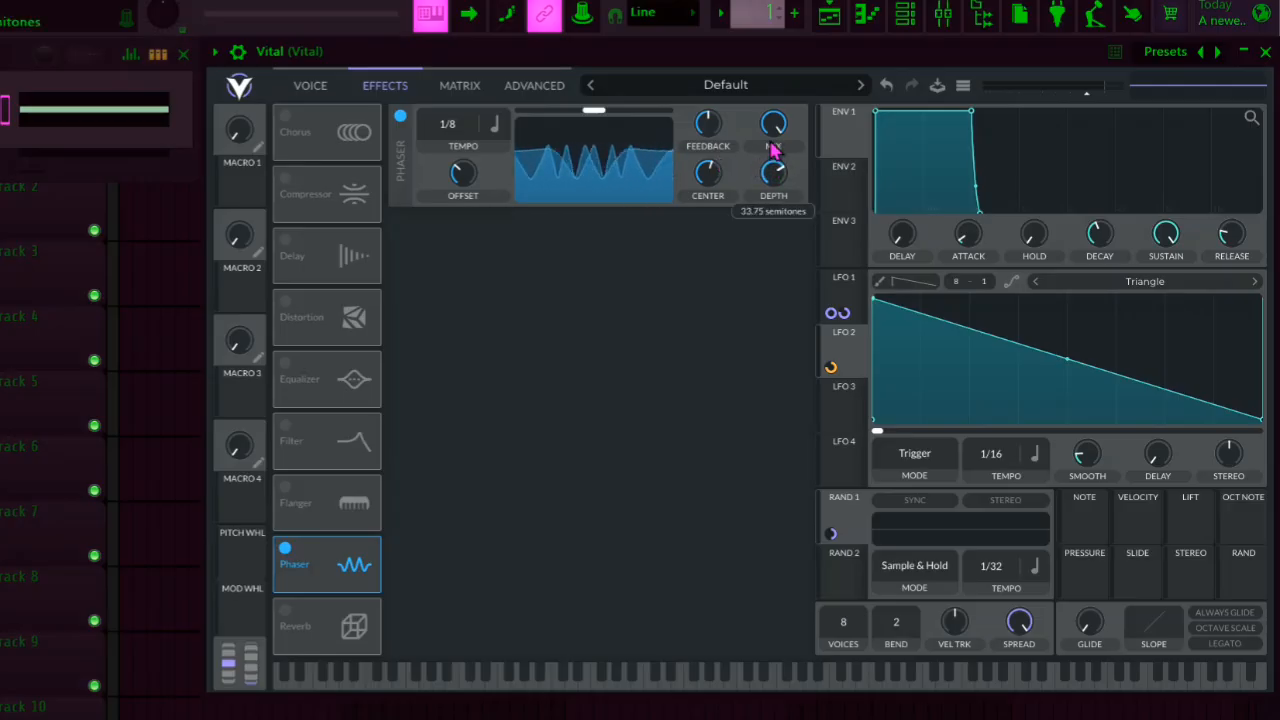
Raise the Phaser's feedback and modulate its blend slider with LFO 2 at full amount, making the modulation stereo
mouse_move(702, 122)
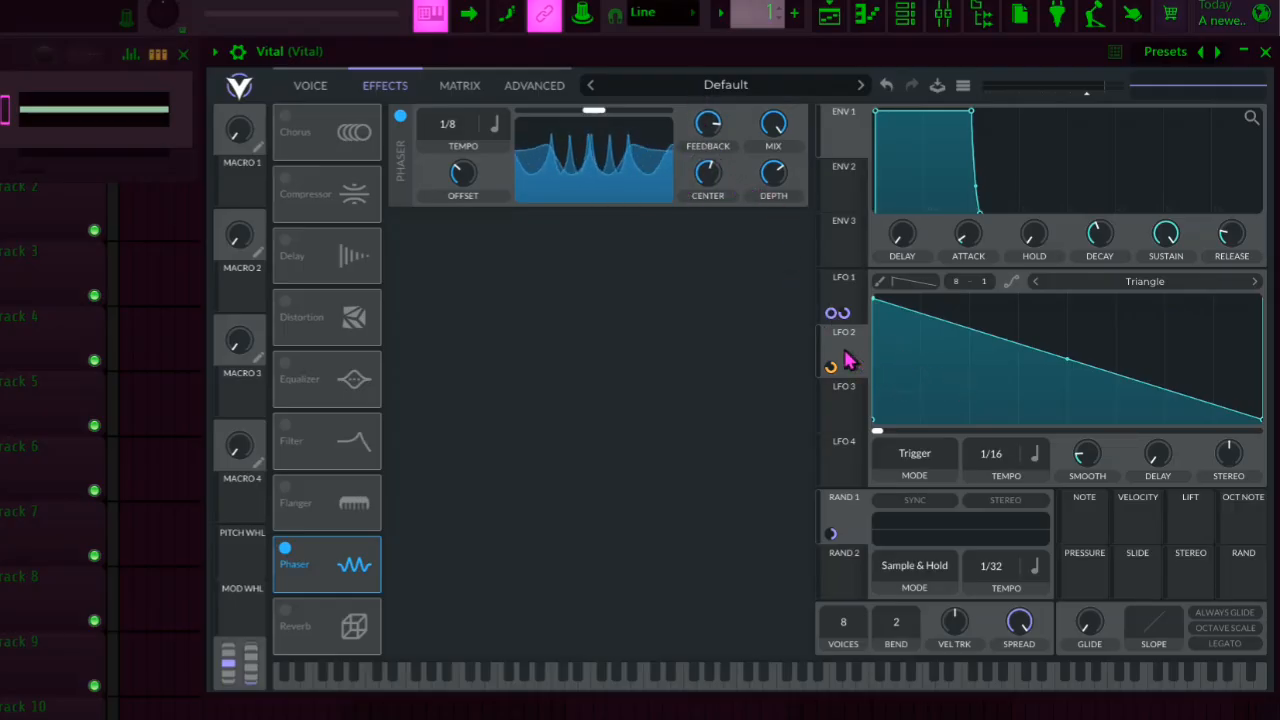
left_click_drag(845, 358, 600, 125)
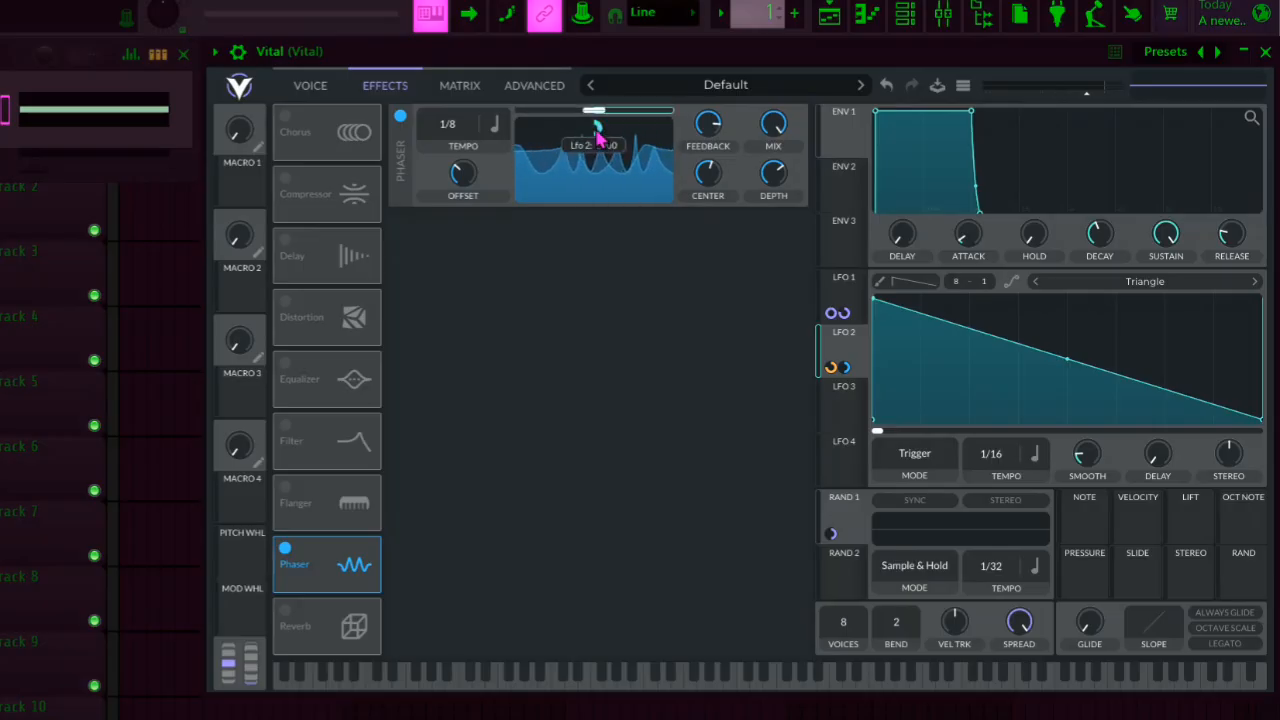
right_click(597, 128)
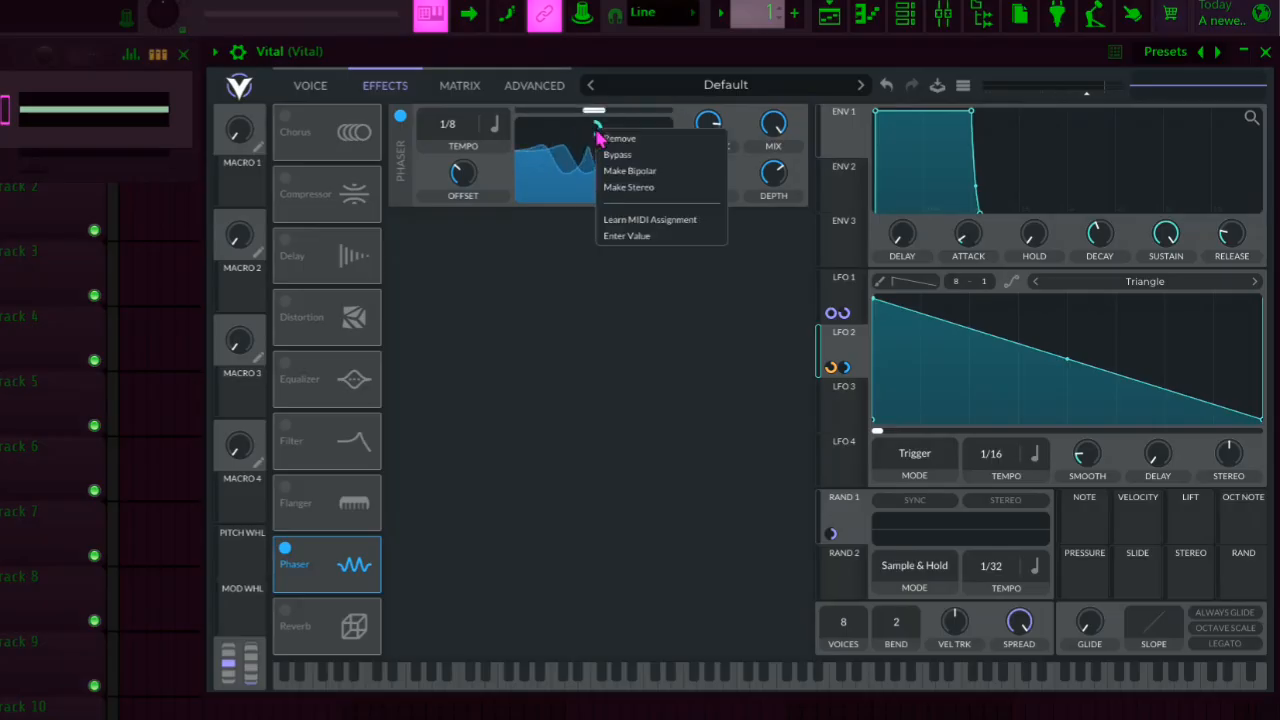
left_click(625, 188)
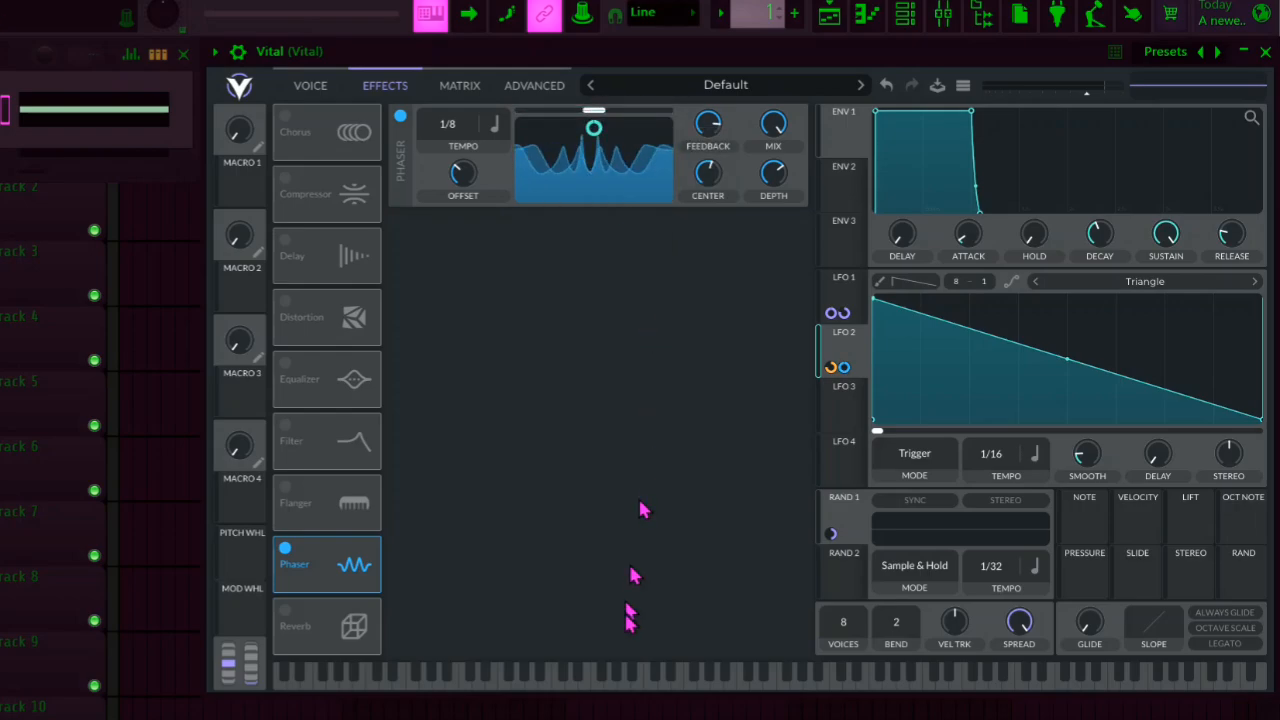
Reduce the Phaser's depth slightly and set its feedback to 69.51%, auditioning notes around the adjustments
left_click(694, 676)
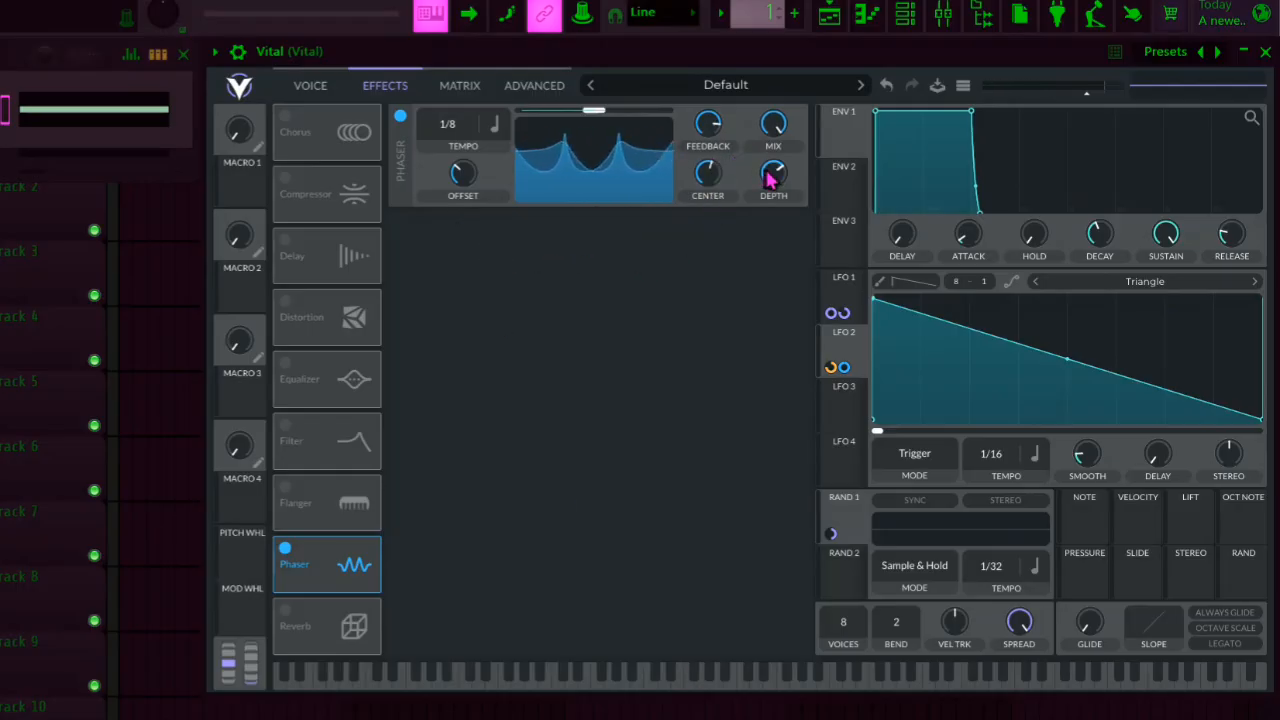
mouse_move(770, 178)
left_mouse_down()
mouse_move(770, 165)
mouse_move(770, 188)
left_mouse_up()
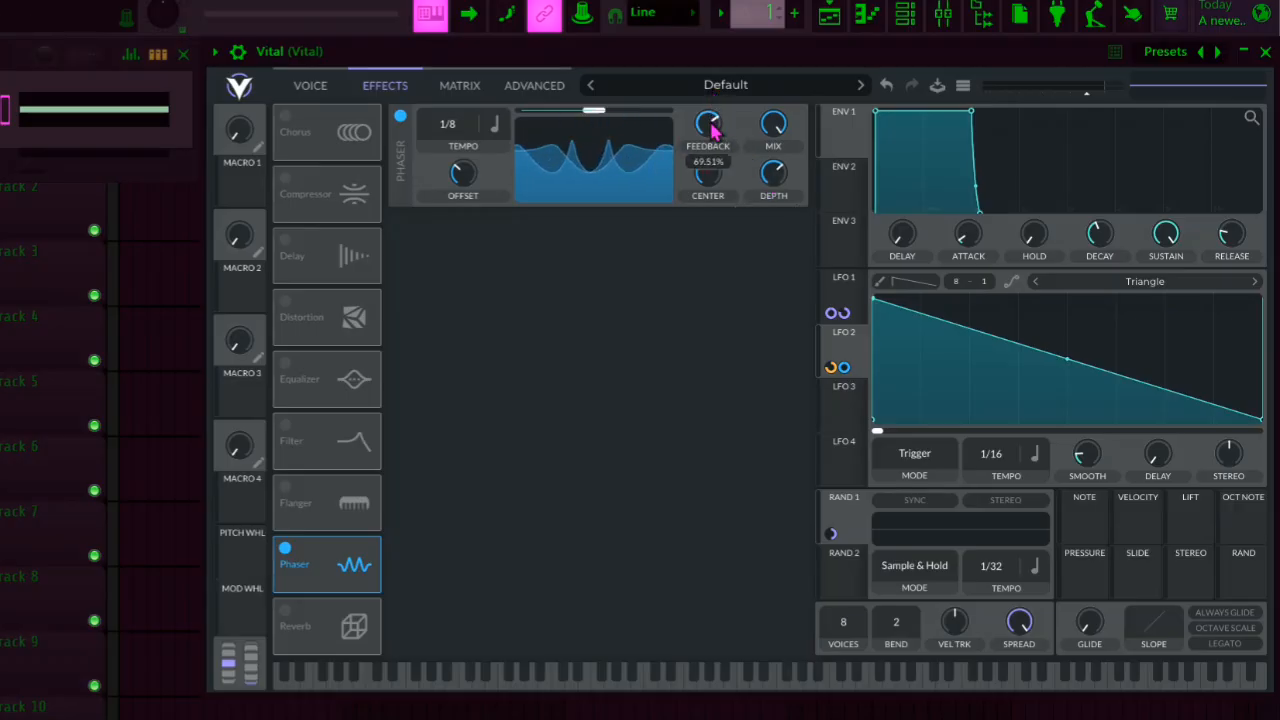
left_click(757, 675)
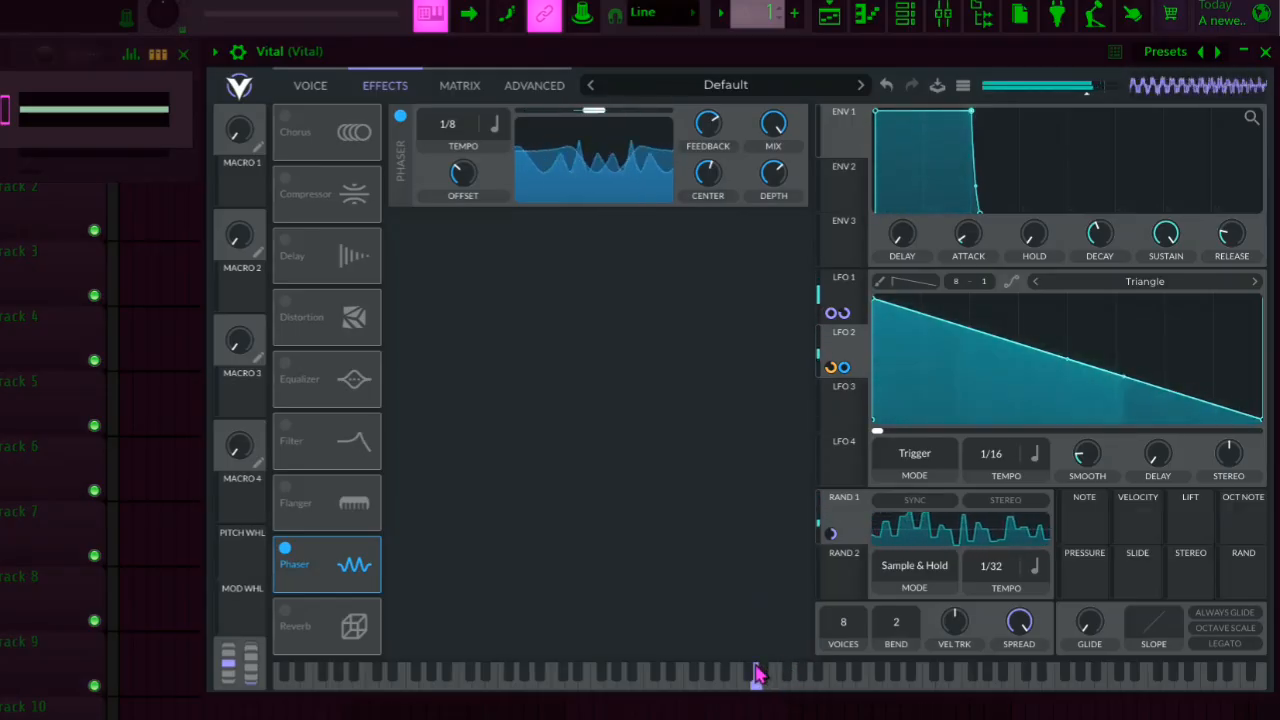
Move the Phaser to the start of the effects chain and enable Chorus with 8 voices, a 1/8 tempo and a lower mix
left_click_drag(328, 560, 325, 100)
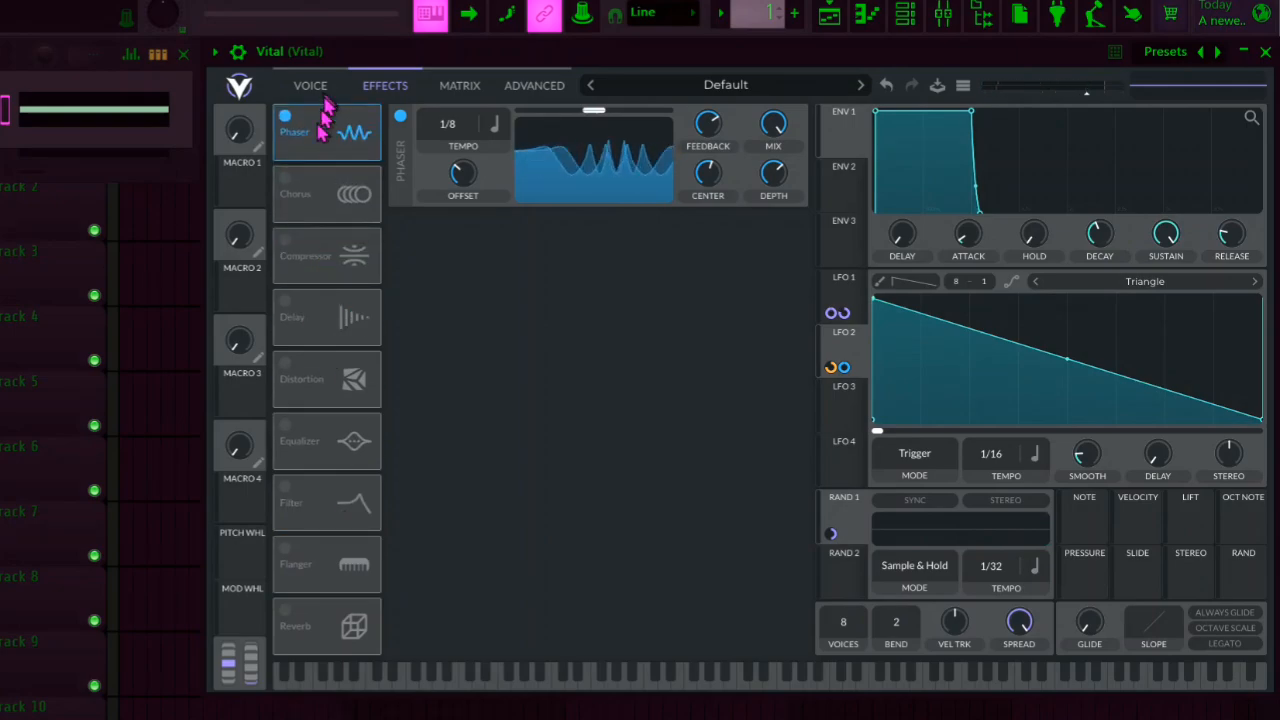
left_click(285, 180)
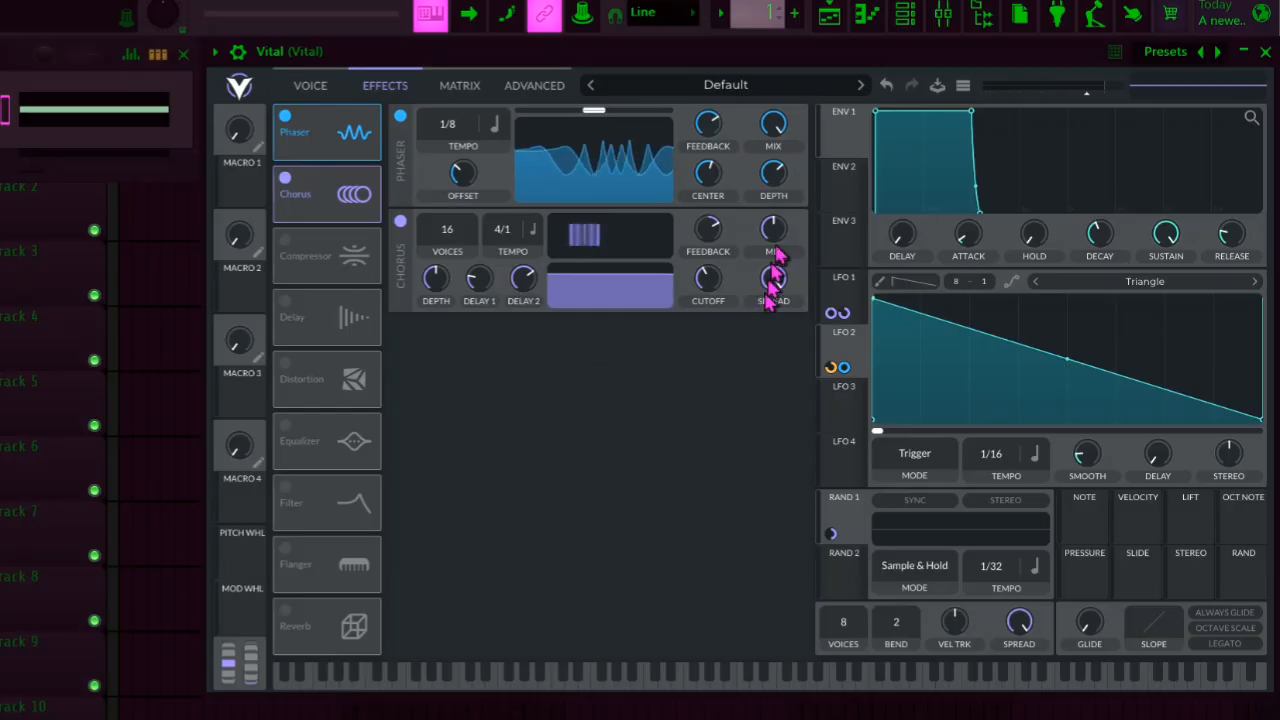
left_click_drag(771, 236, 788, 283)
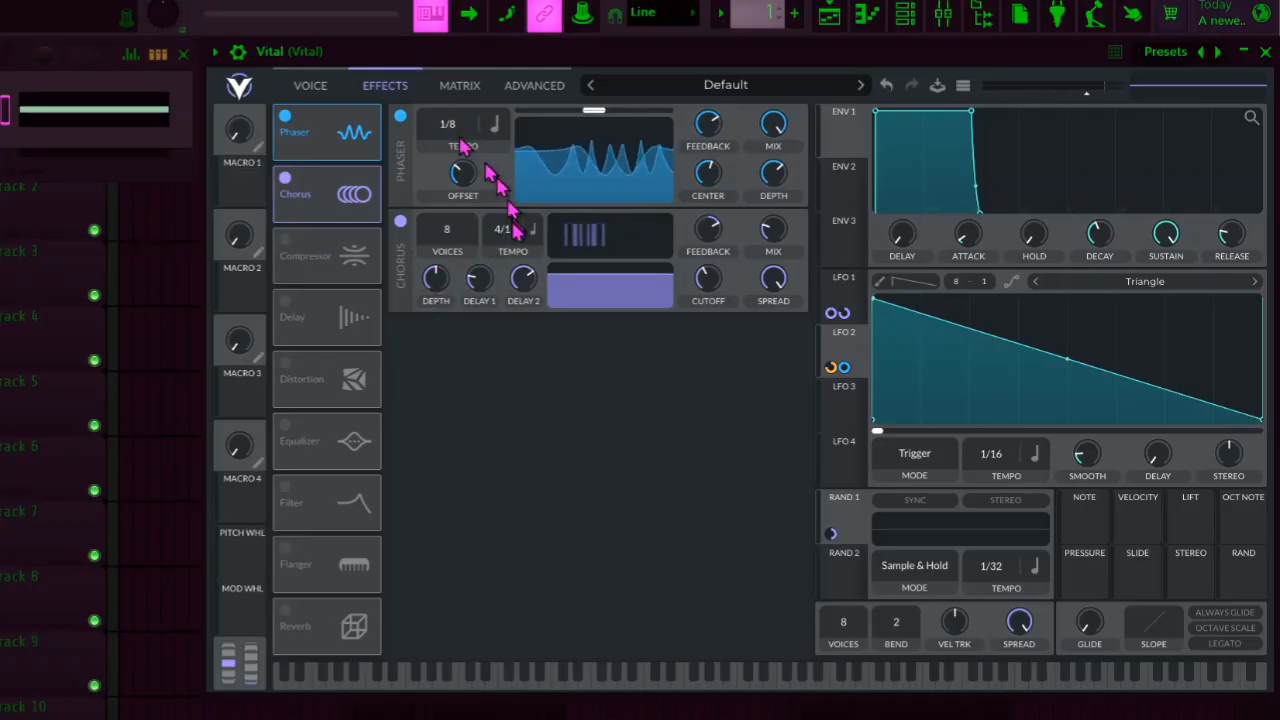
left_click_drag(510, 237, 517, 207)
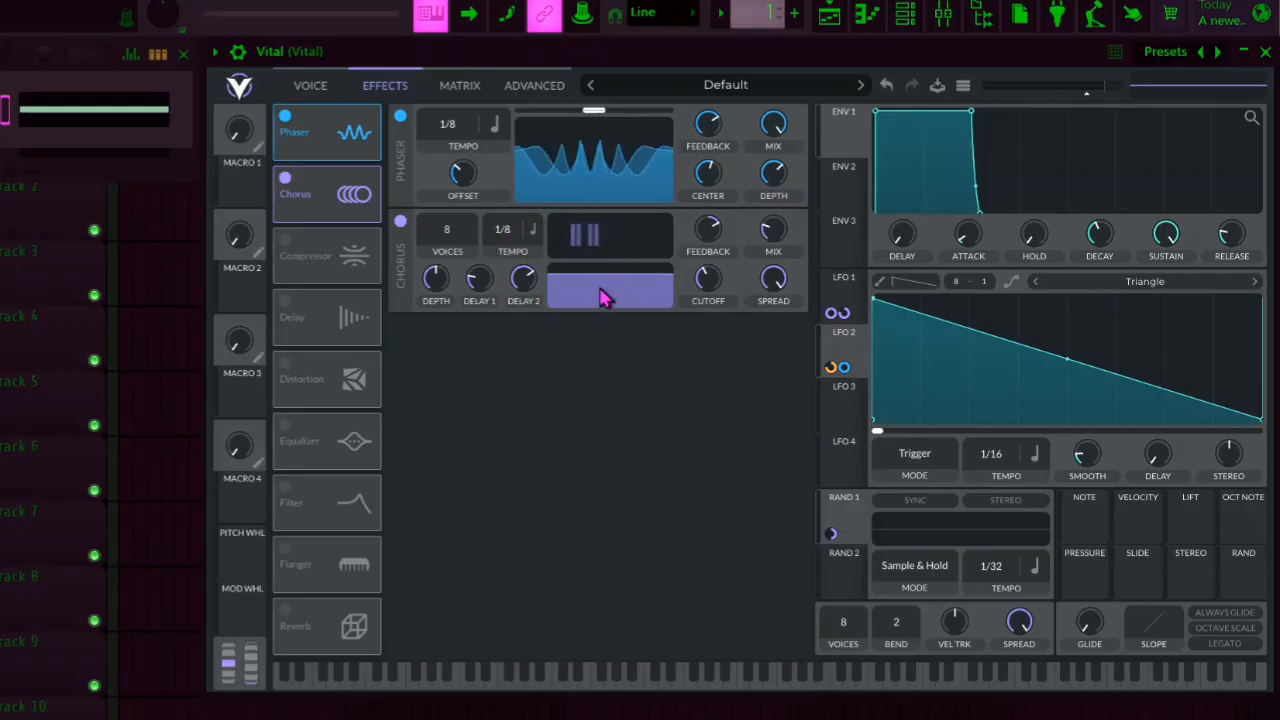
Reshape the Chorus filter by raising its cutoff and lowering its spread so the low end is removed, and audition notes
left_click_drag(600, 294, 657, 326)
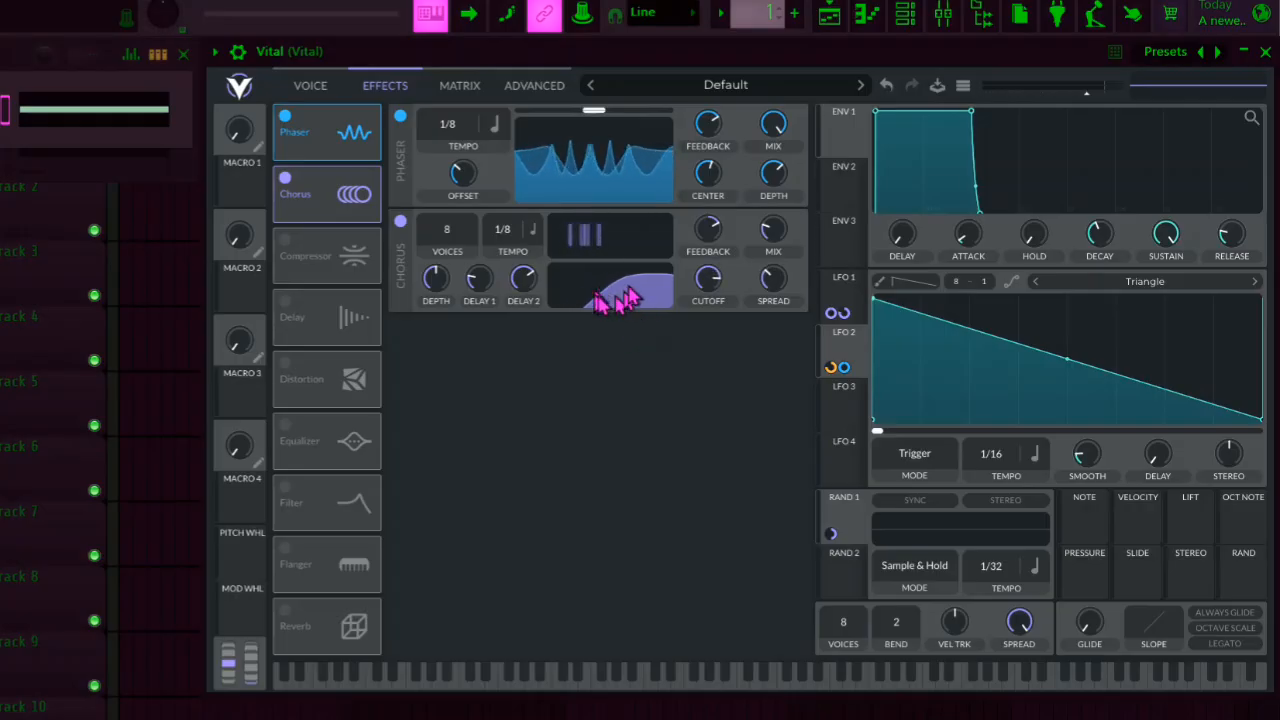
left_click(758, 684)
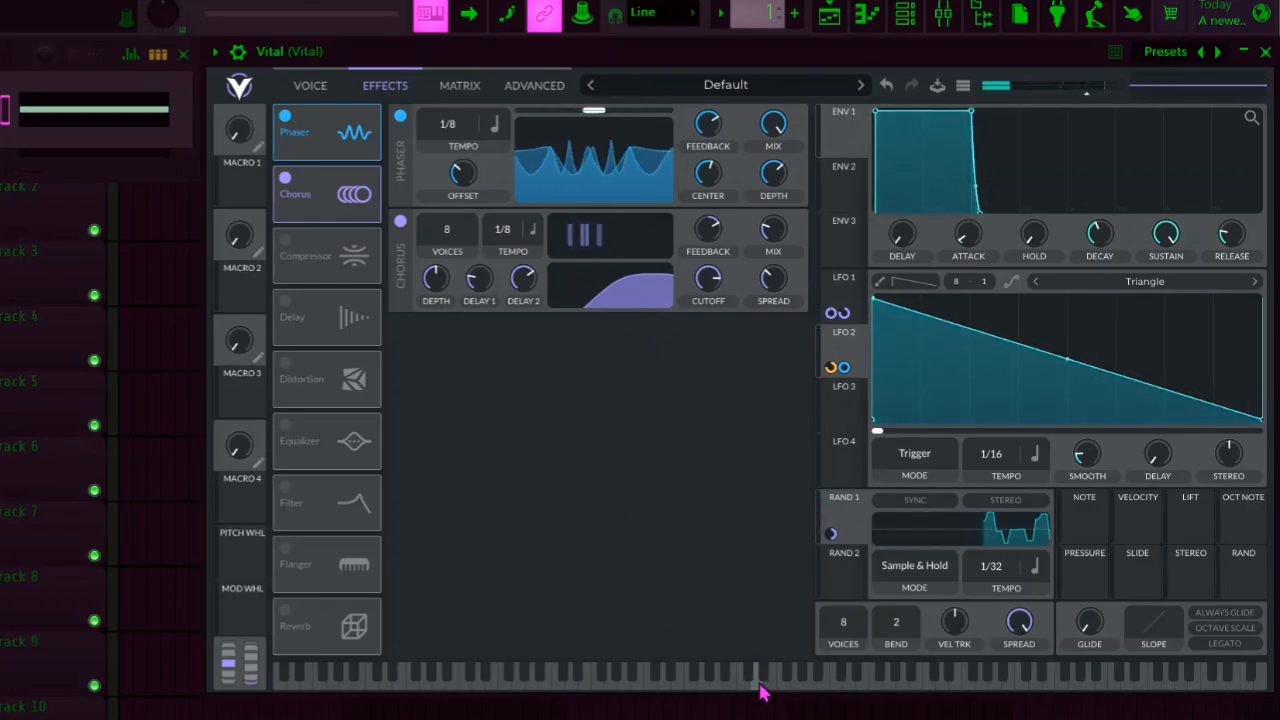
left_click_drag(758, 688, 663, 686)
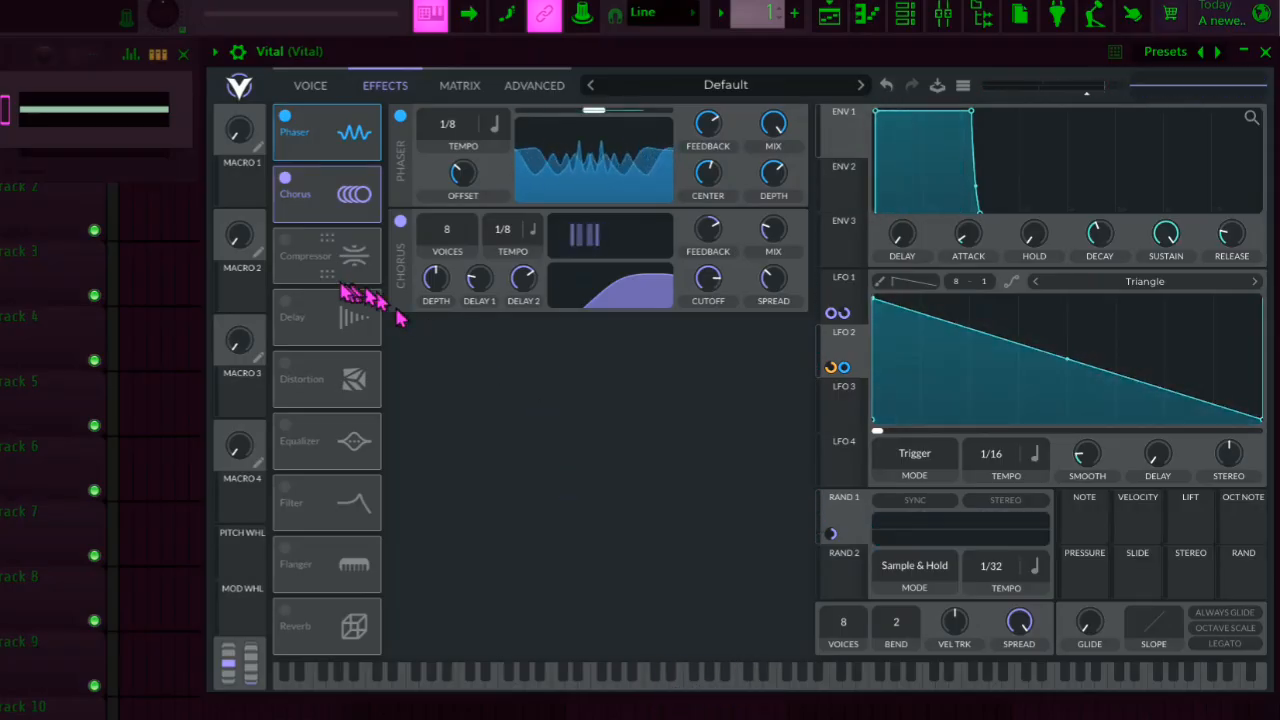
Enable the Compressor in Multiband mode, lower its low gain, raise the band and high gains slightly, and audition a note
left_click(293, 248)
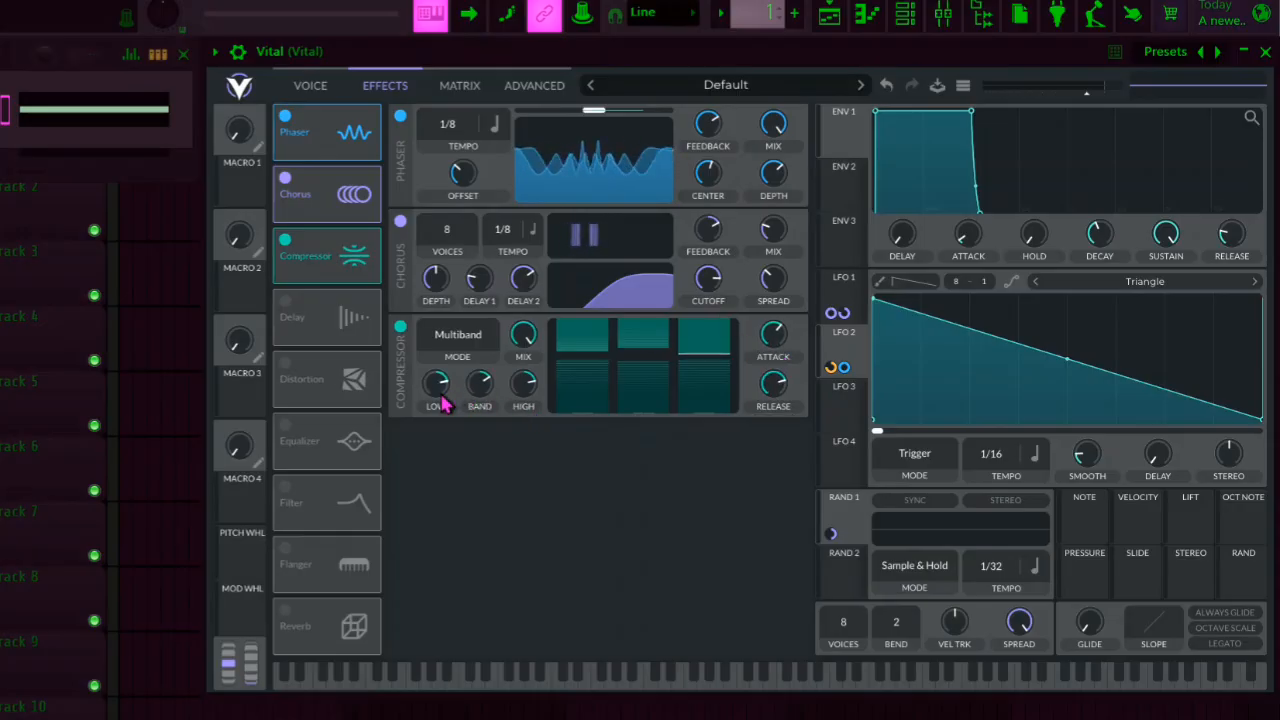
left_click_drag(443, 403, 451, 440)
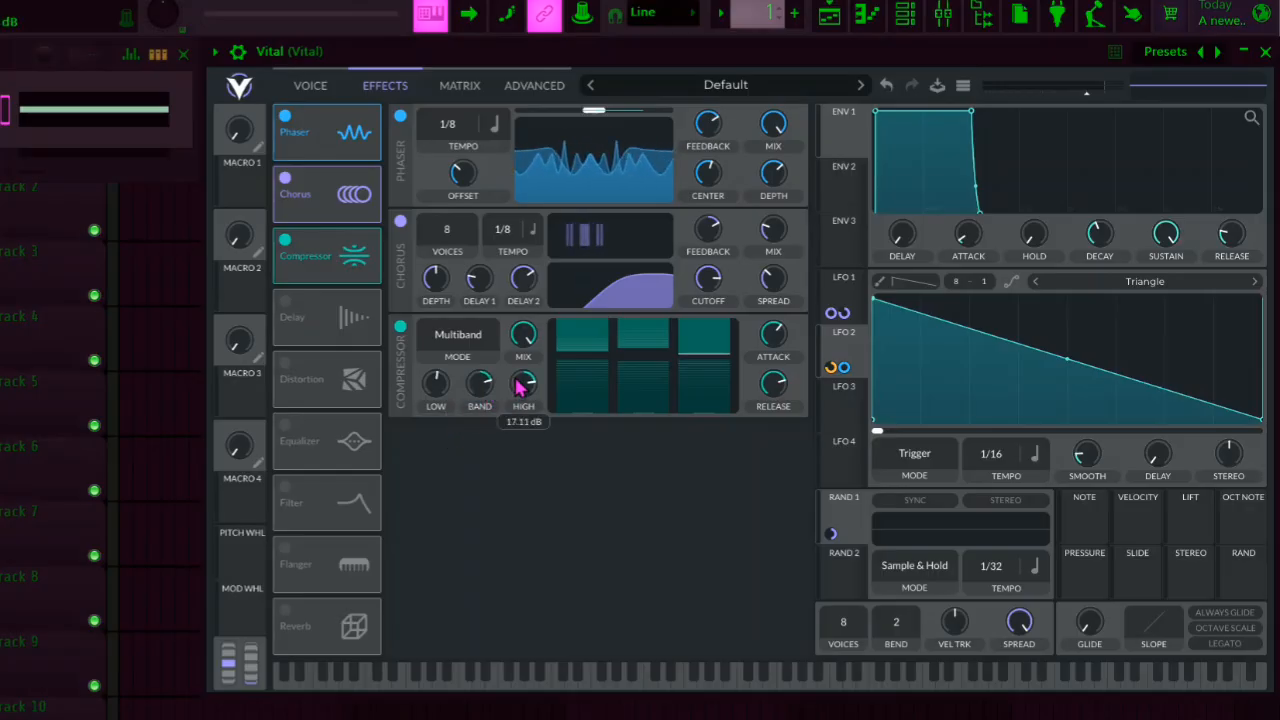
left_click(703, 688)
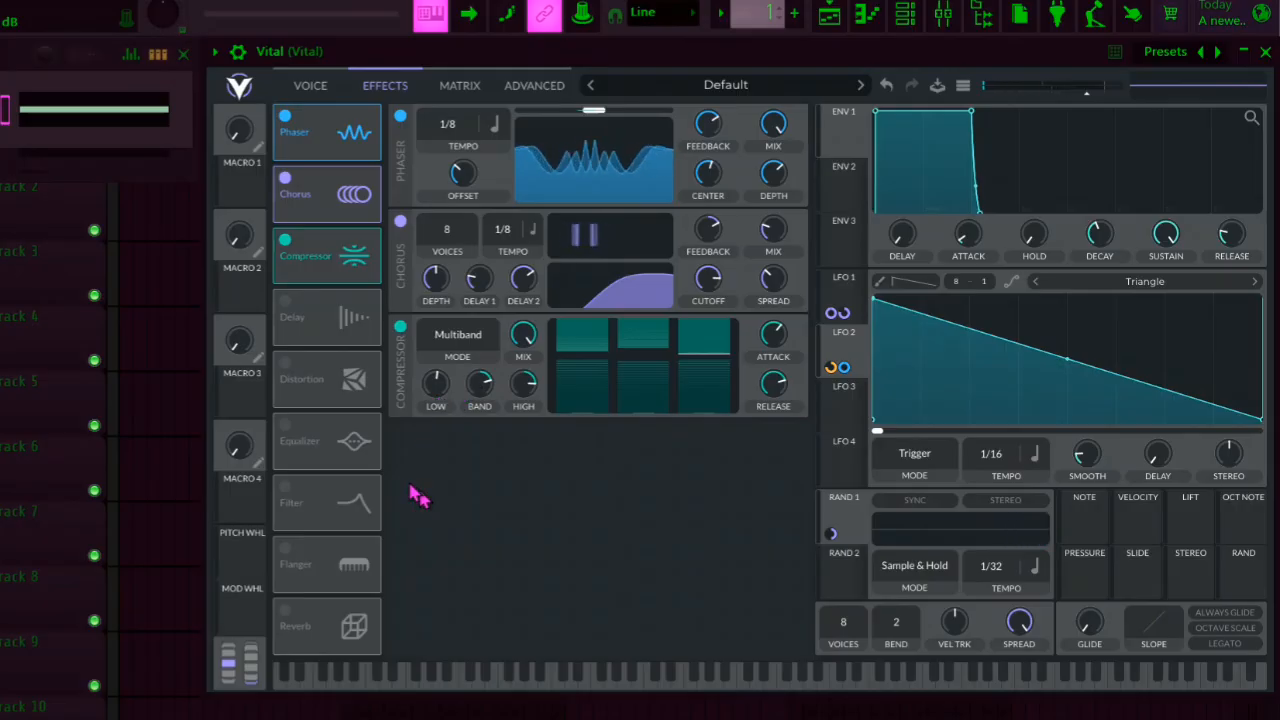
Enable the Equalizer and create a mid-band boost with raised gain, a higher resonance and a lower cutoff
left_click(285, 427)
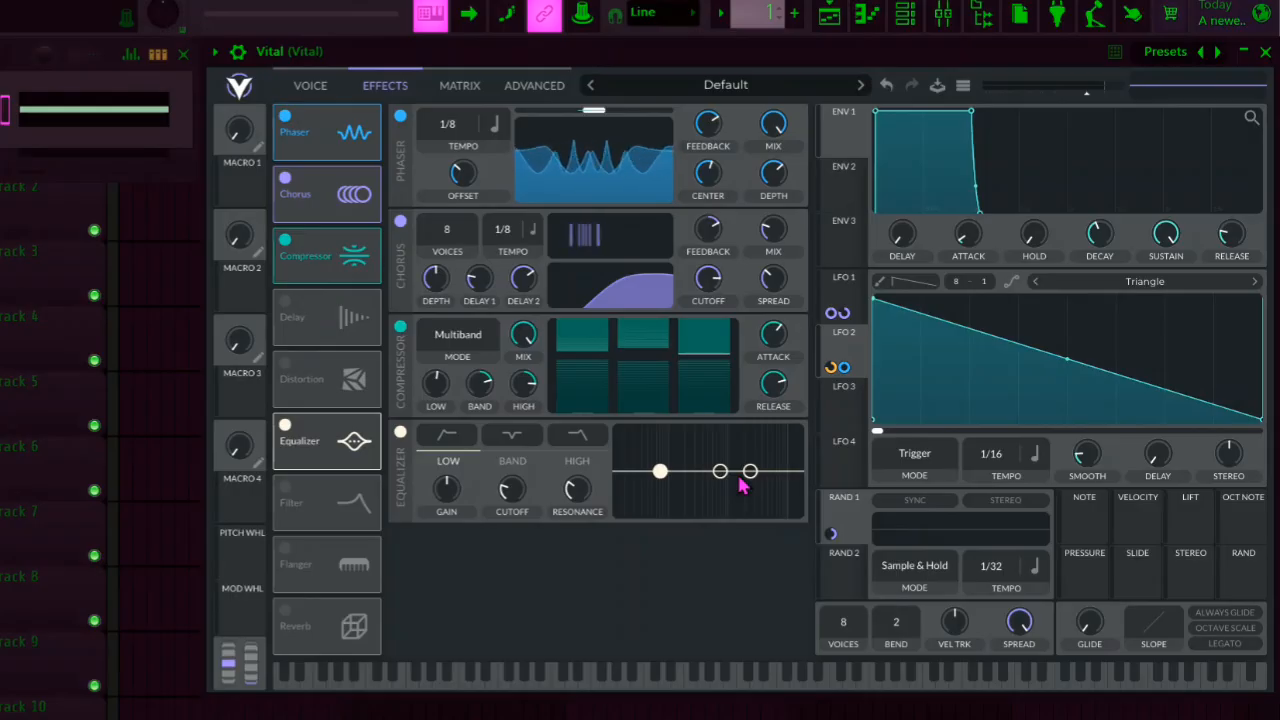
left_click(518, 466)
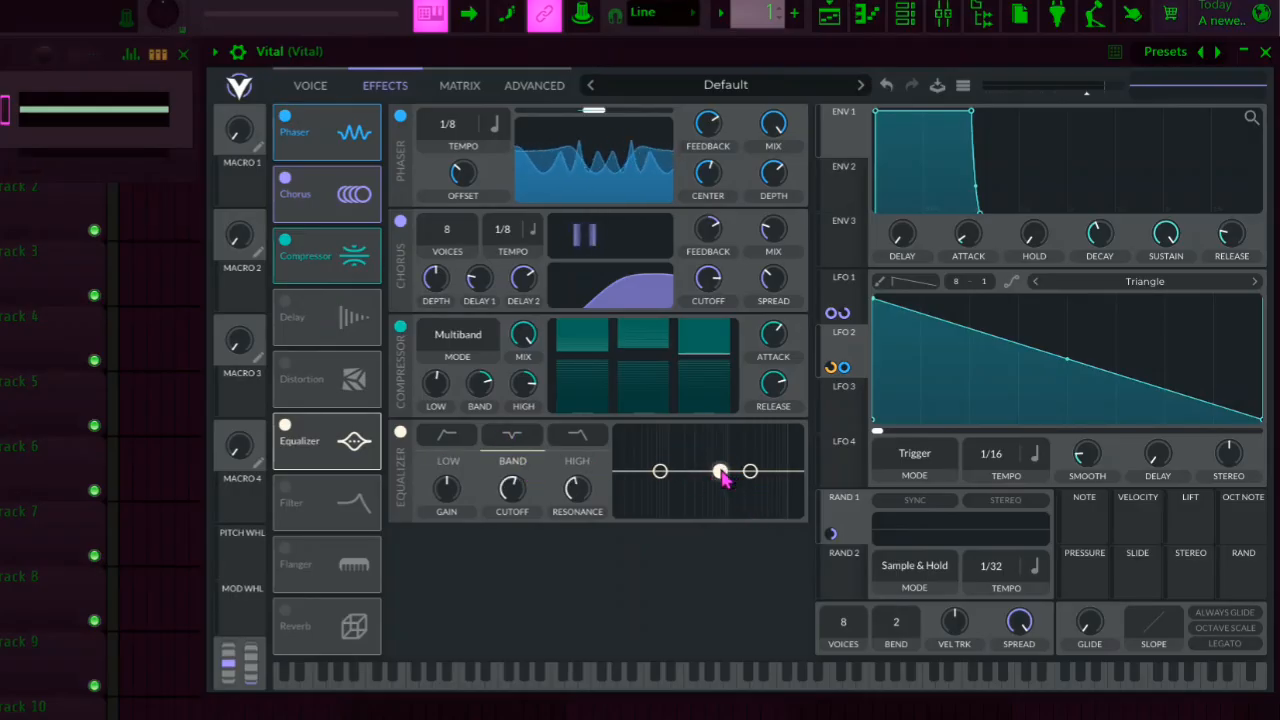
left_click_drag(721, 470, 715, 457)
scroll(716, 462, "down", 3)
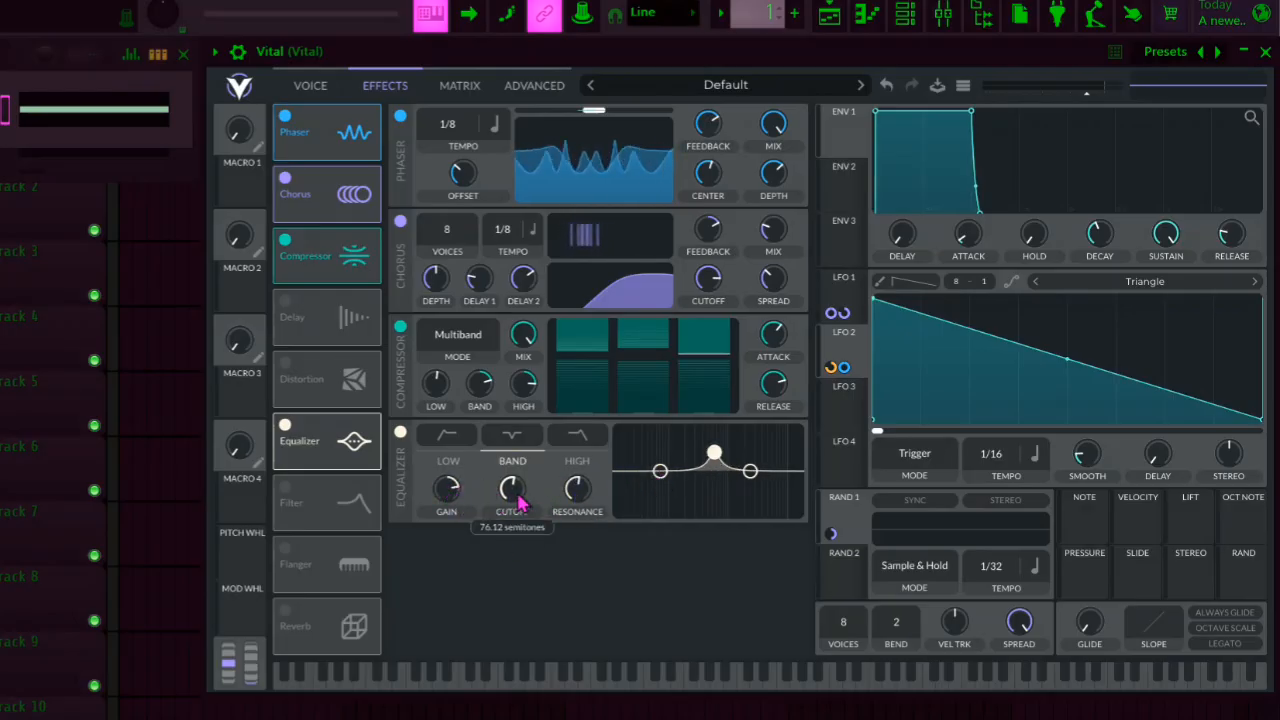
left_click_drag(514, 491, 541, 515)
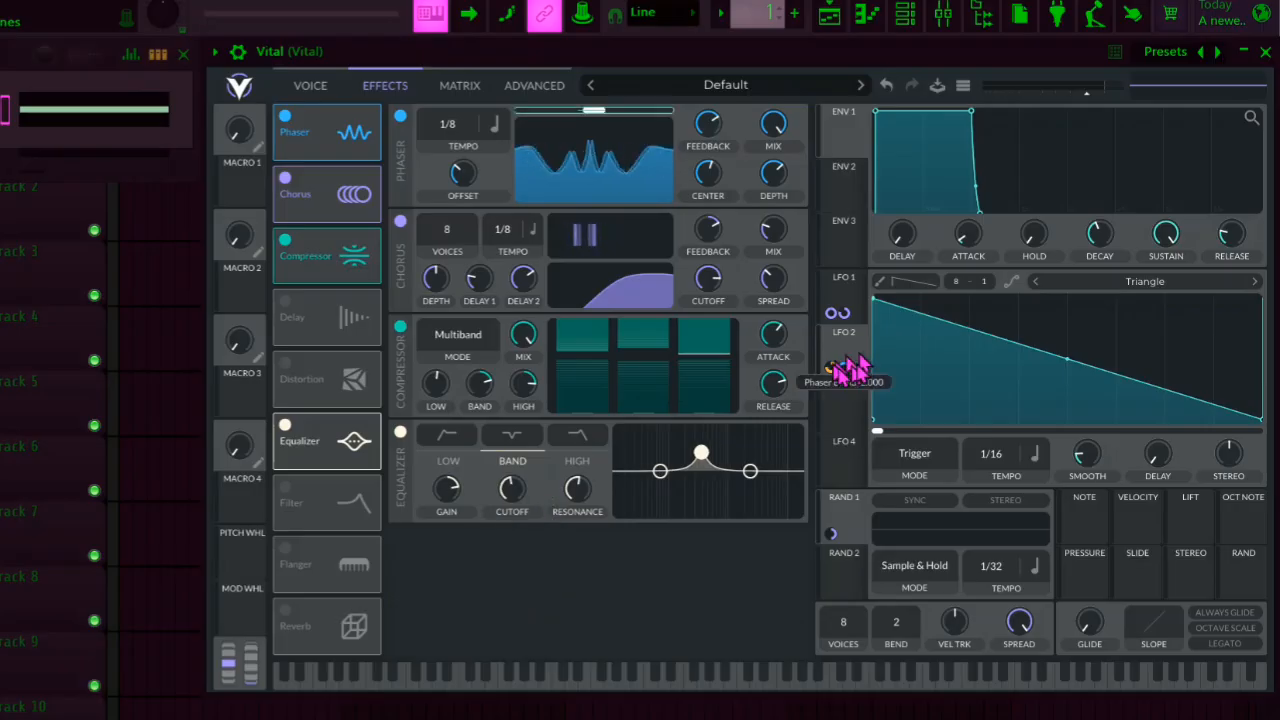
Modulate the Equalizer's band cutoff with LFO 1, increase the modulation amount, lower the base cutoff and audition notes
left_click(850, 296)
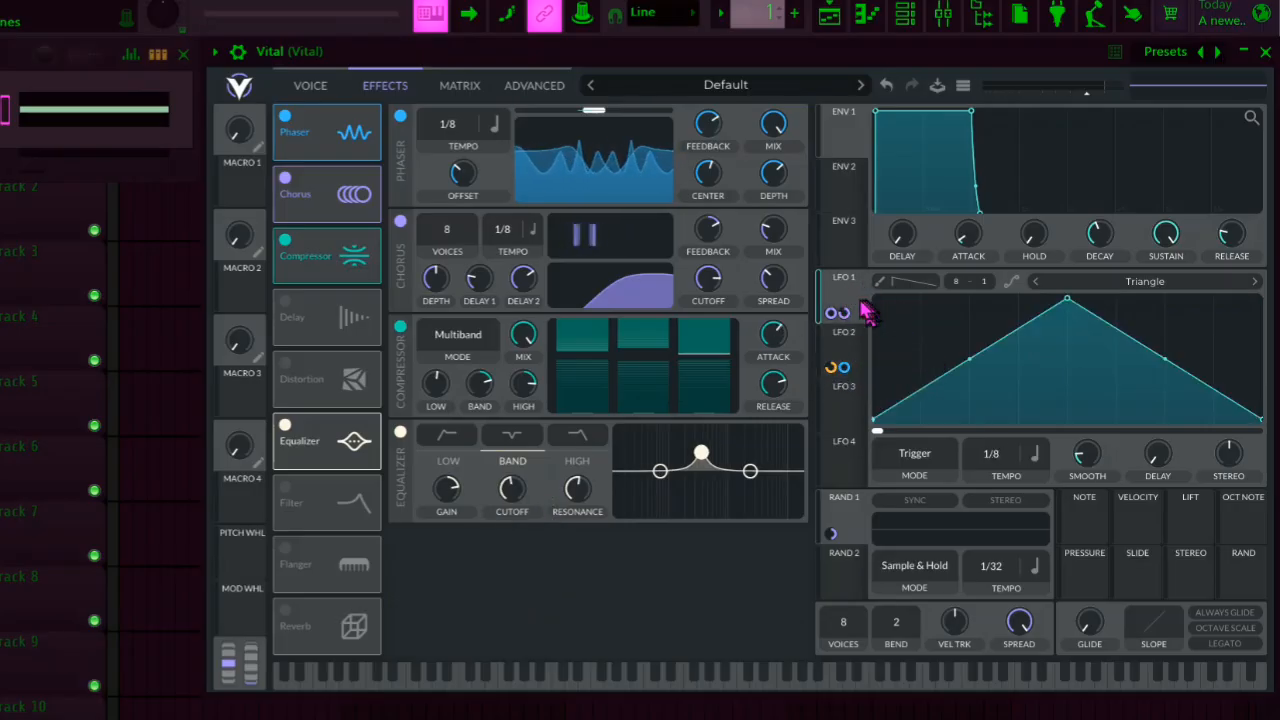
left_click_drag(846, 304, 524, 489)
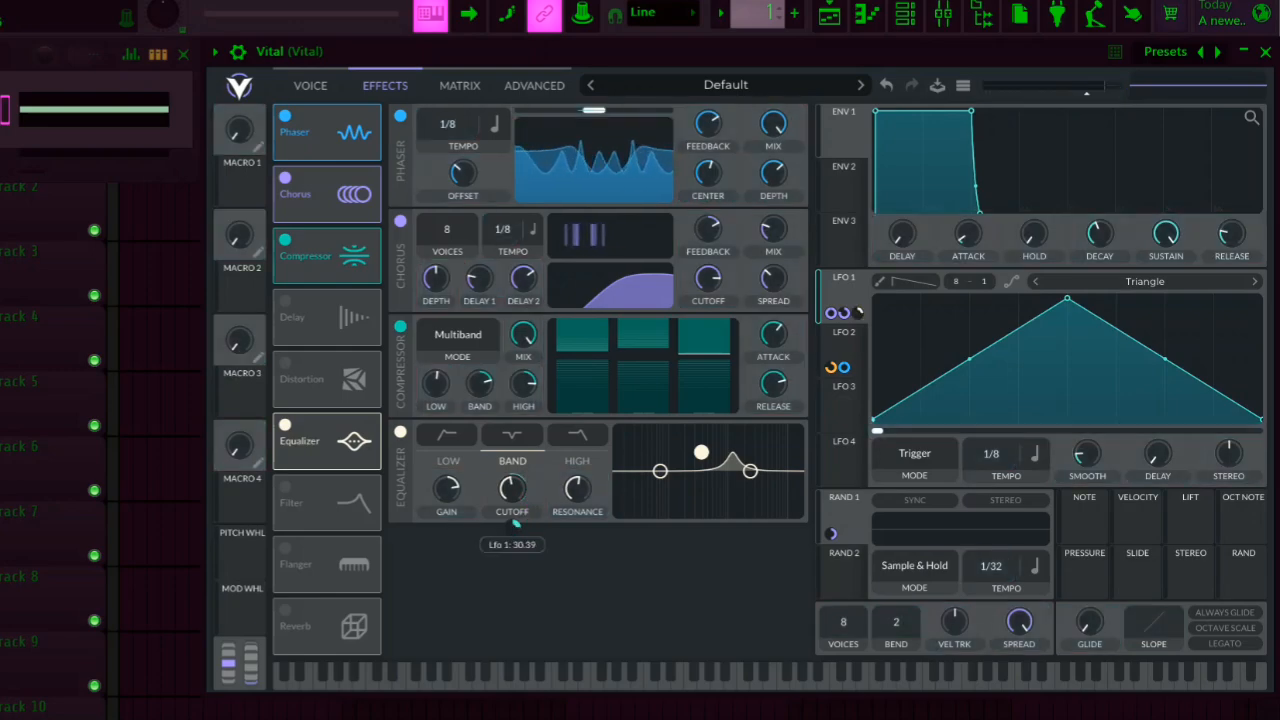
left_click(690, 684)
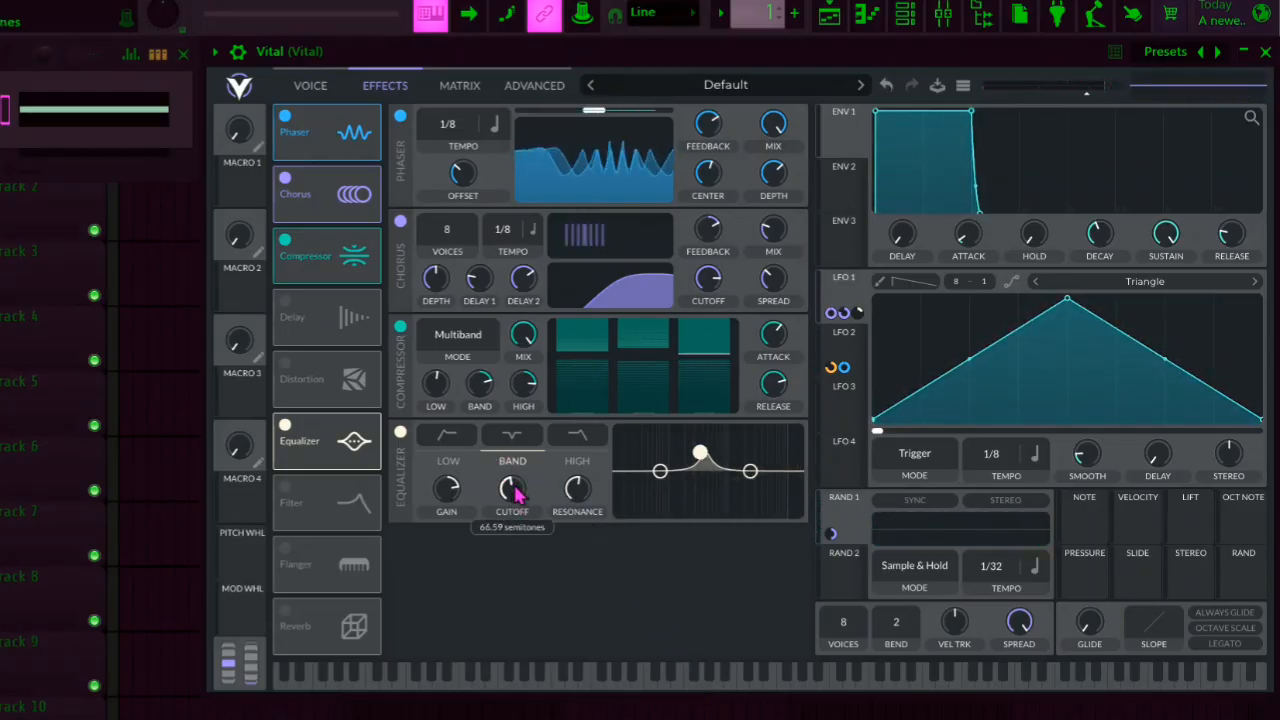
left_click_drag(517, 491, 517, 504)
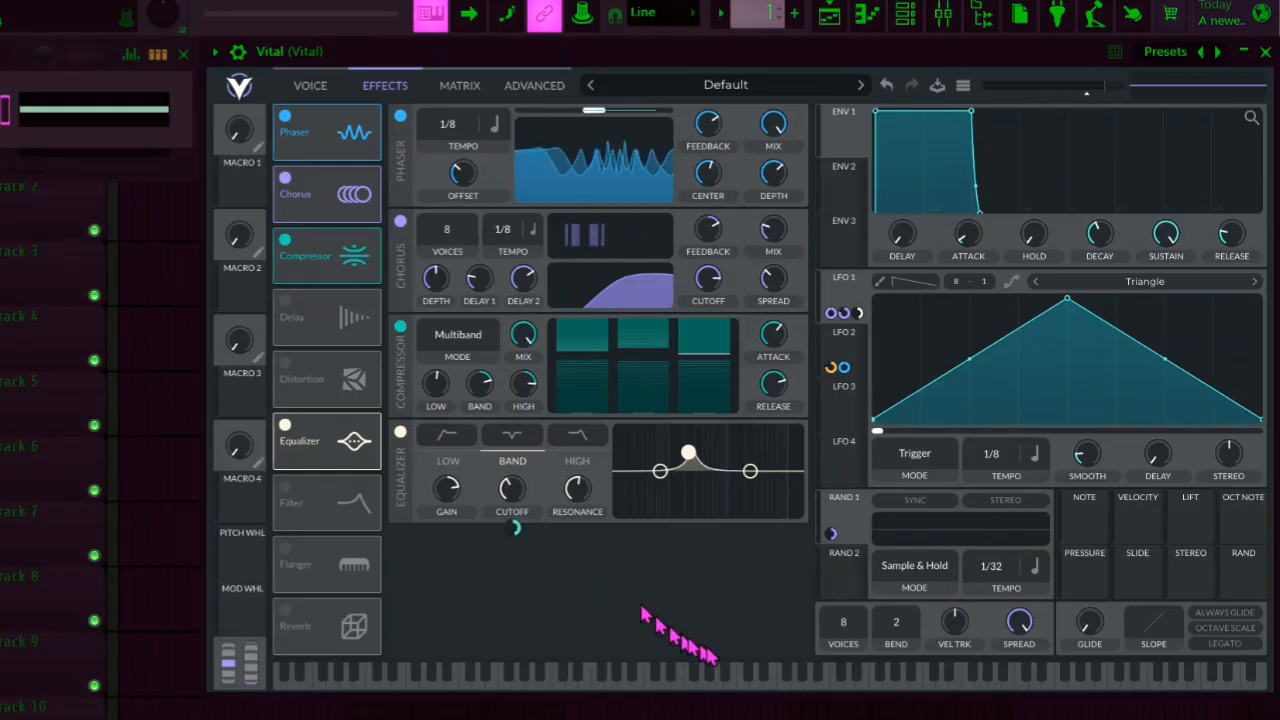
left_click(731, 688)
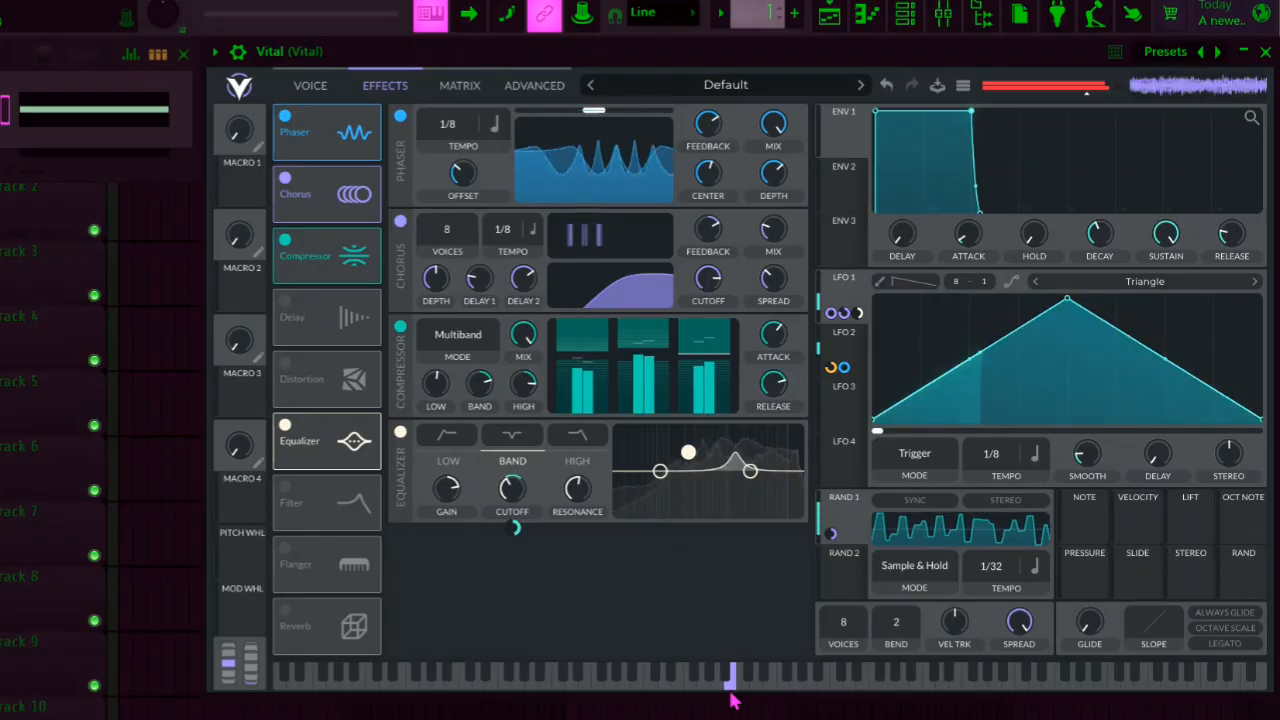
Modulate the Equalizer's band gain with LFO 2 at -18.91, raise the base gain slightly and audition notes
left_click(846, 352)
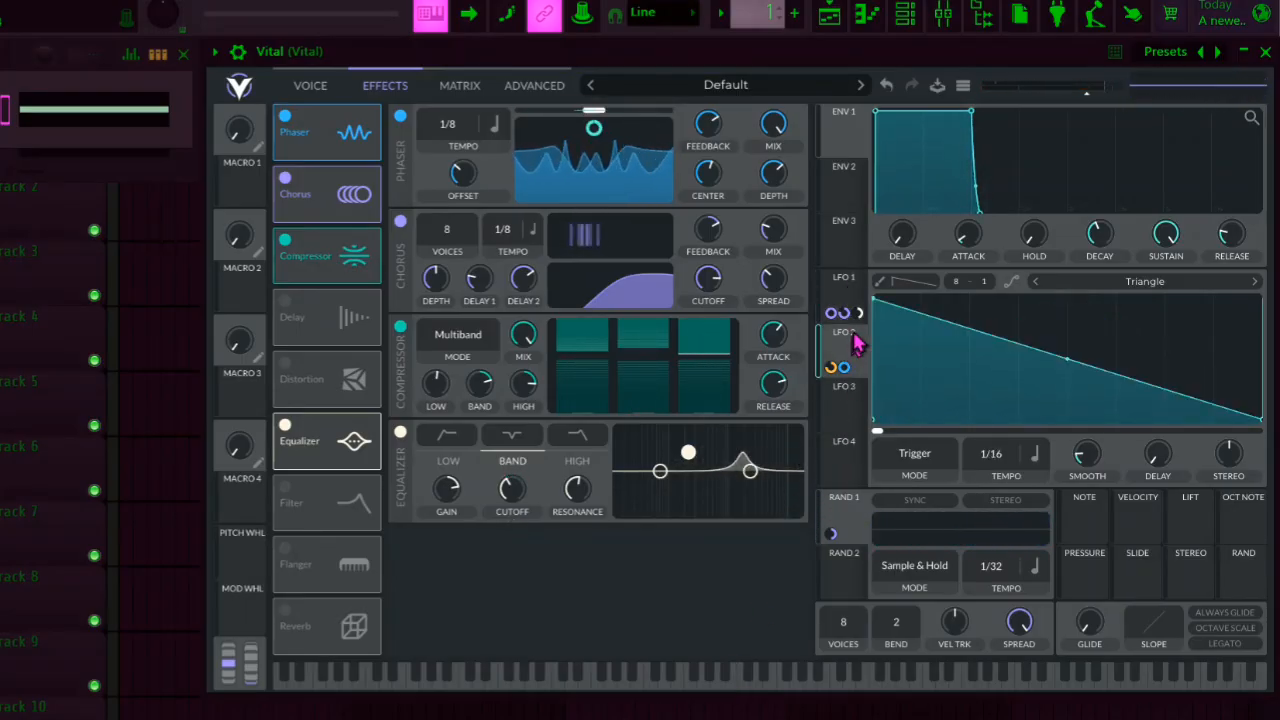
left_click_drag(844, 367, 447, 503)
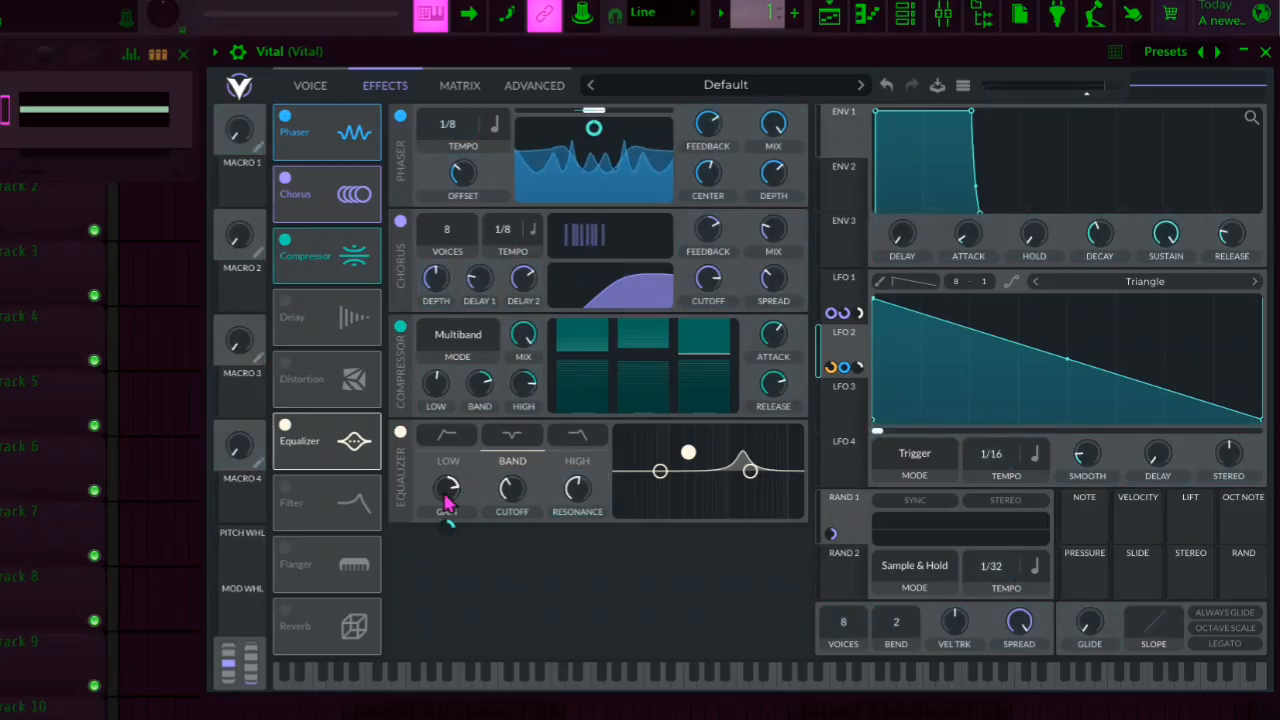
mouse_move(445, 531)
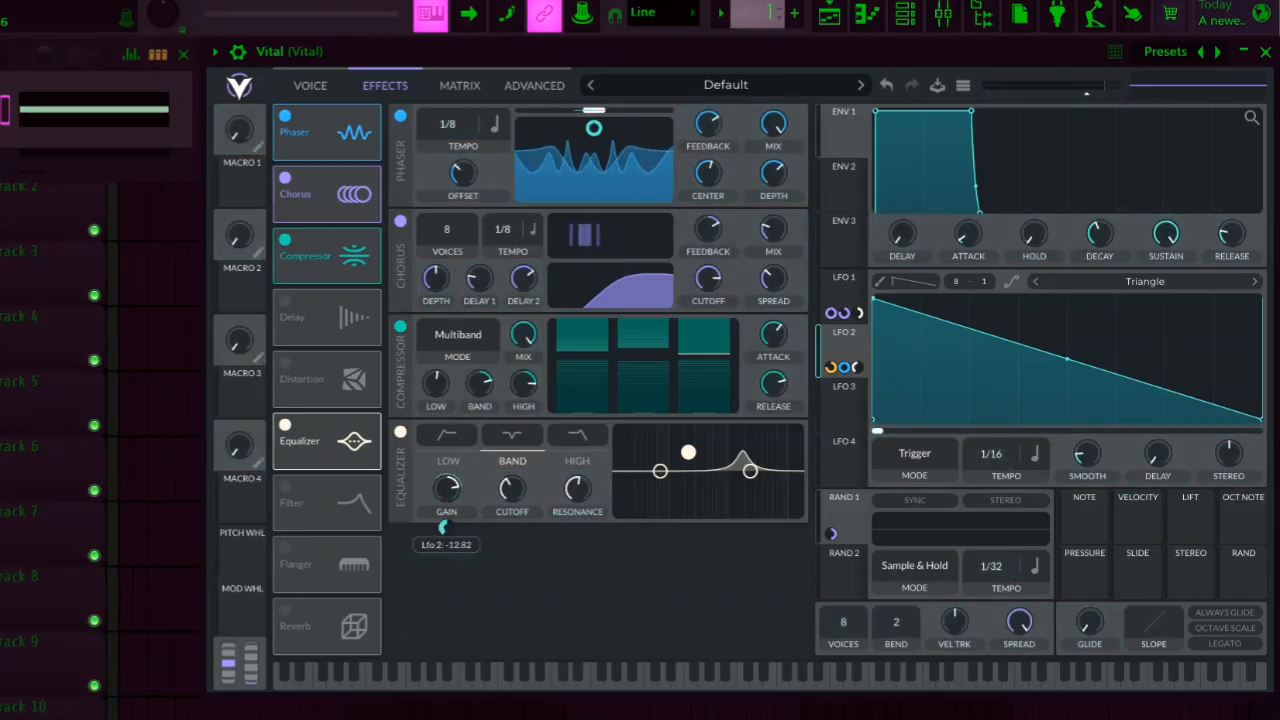
left_click(671, 686)
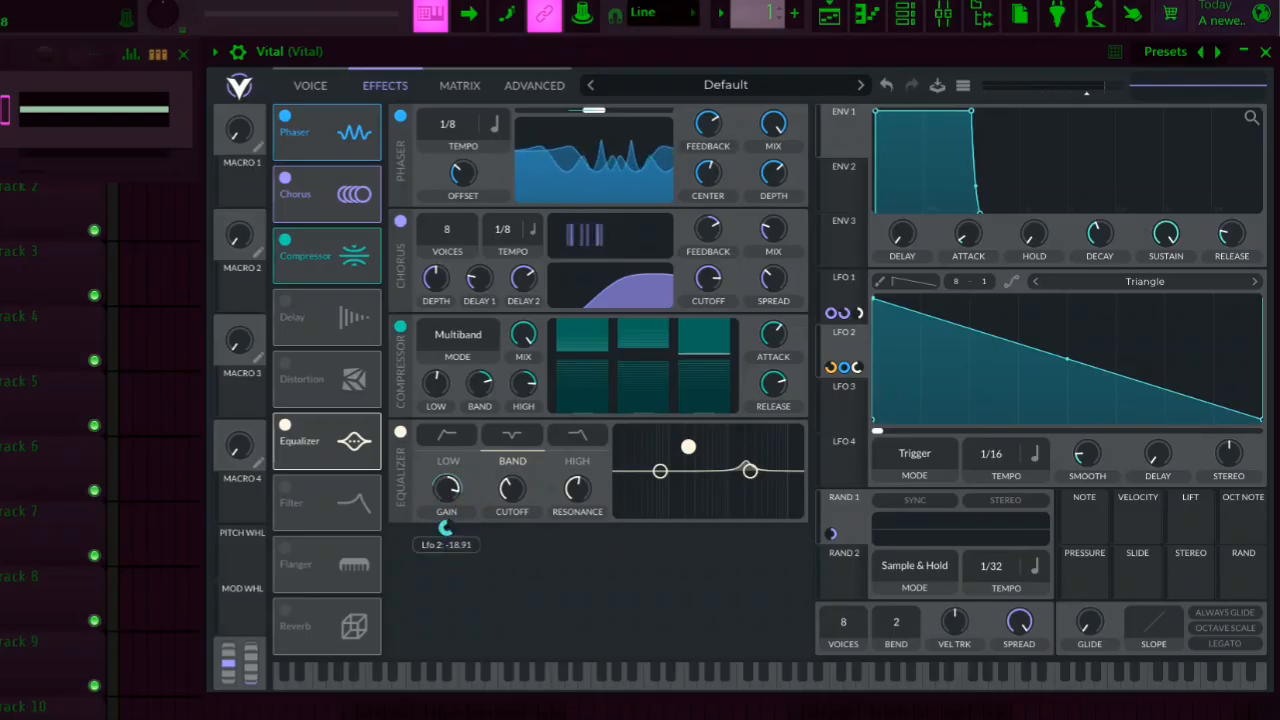
left_click(654, 682)
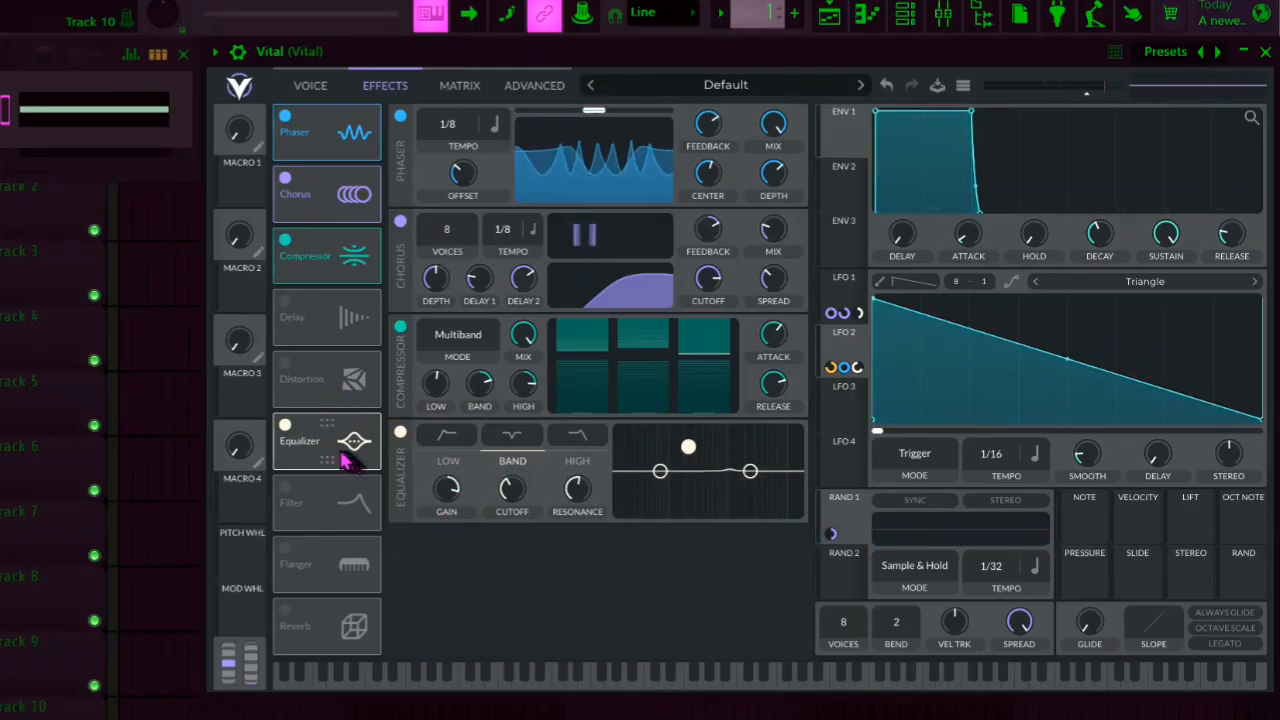
Place the Equalizer directly after the Compressor in the effects chain, return to the oscillator settings and audition a note
left_click_drag(340, 460, 337, 322)
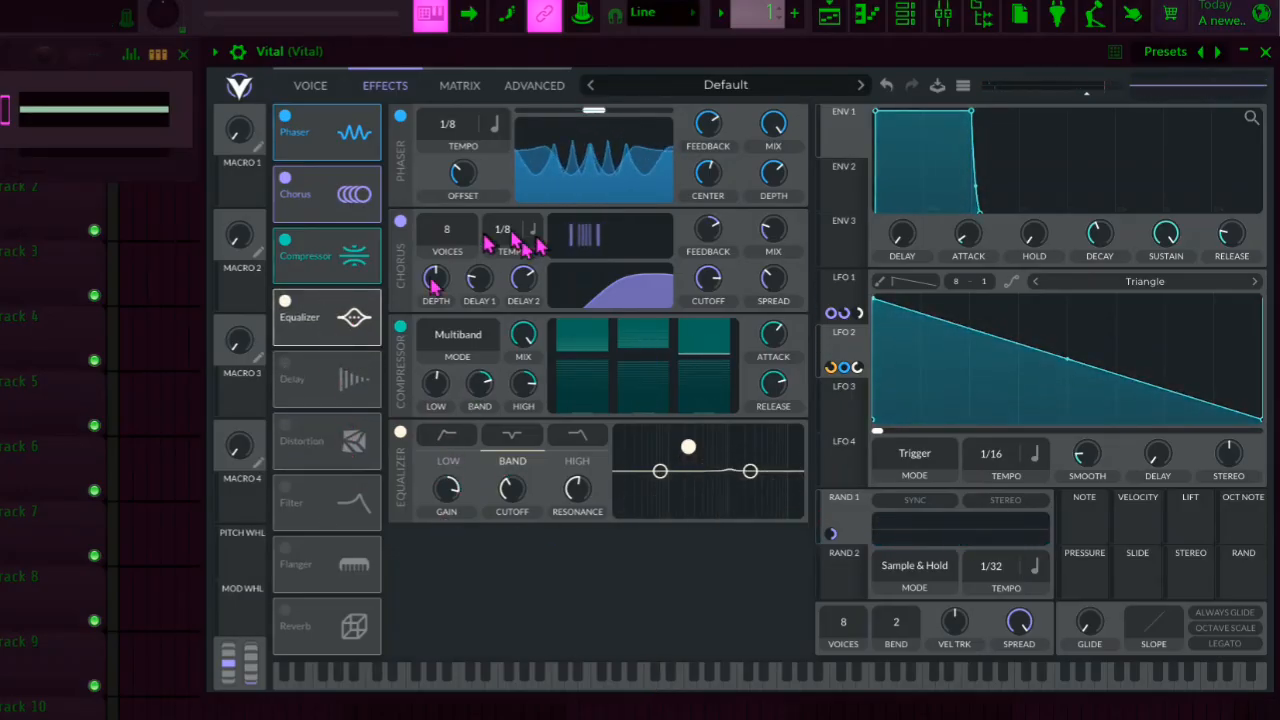
left_click(318, 90)
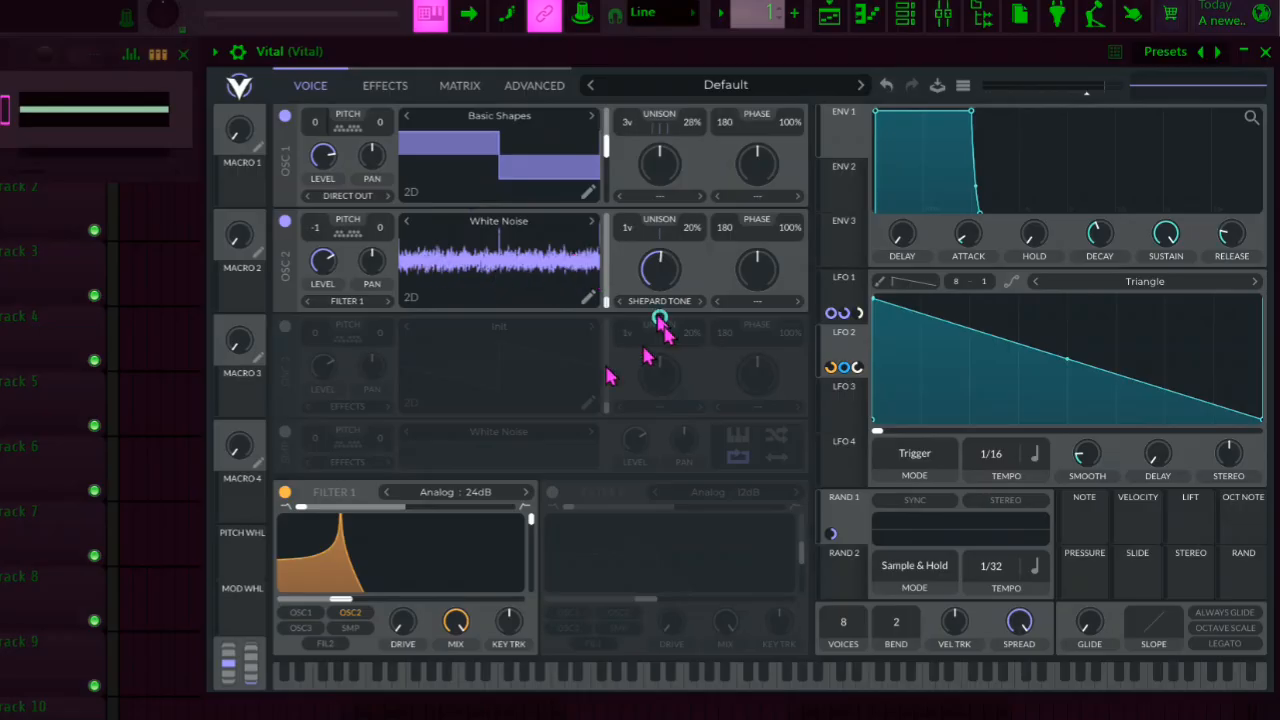
left_click(748, 690)
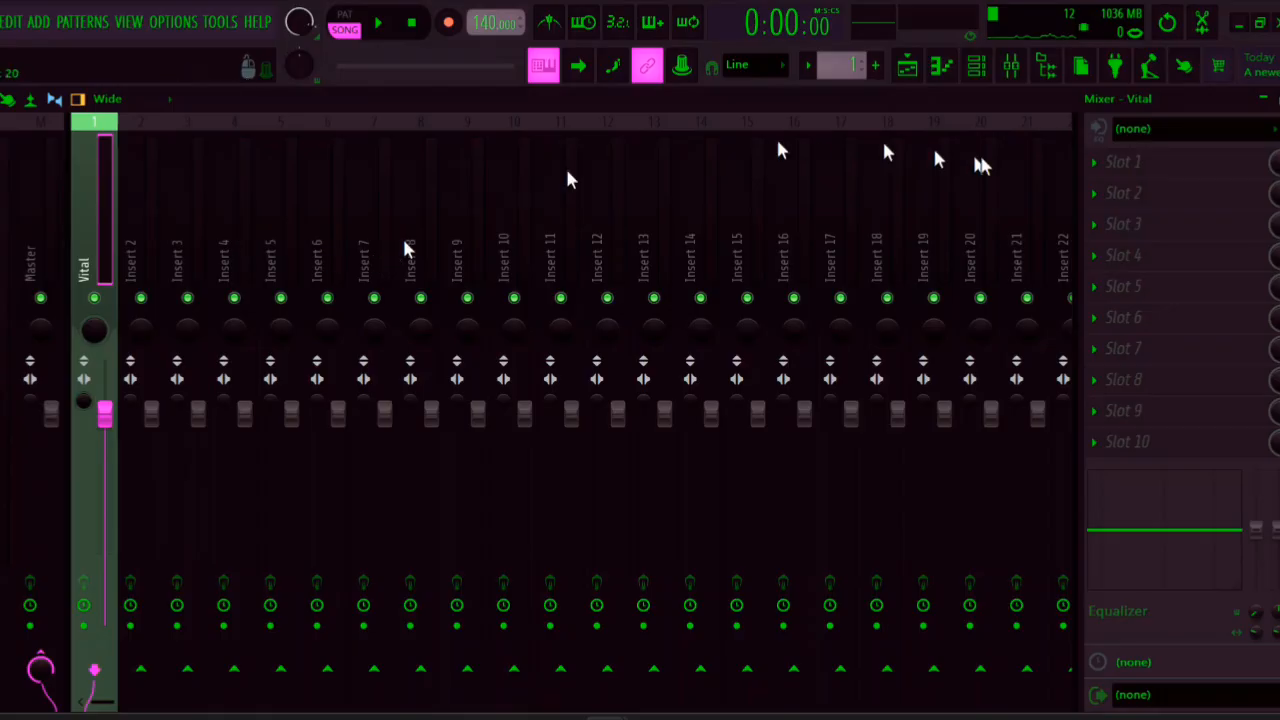
Load Fruity Parametric EQ 2 into the Vital track's first effect slot and move its window higher over the mixer
left_click(1170, 164)
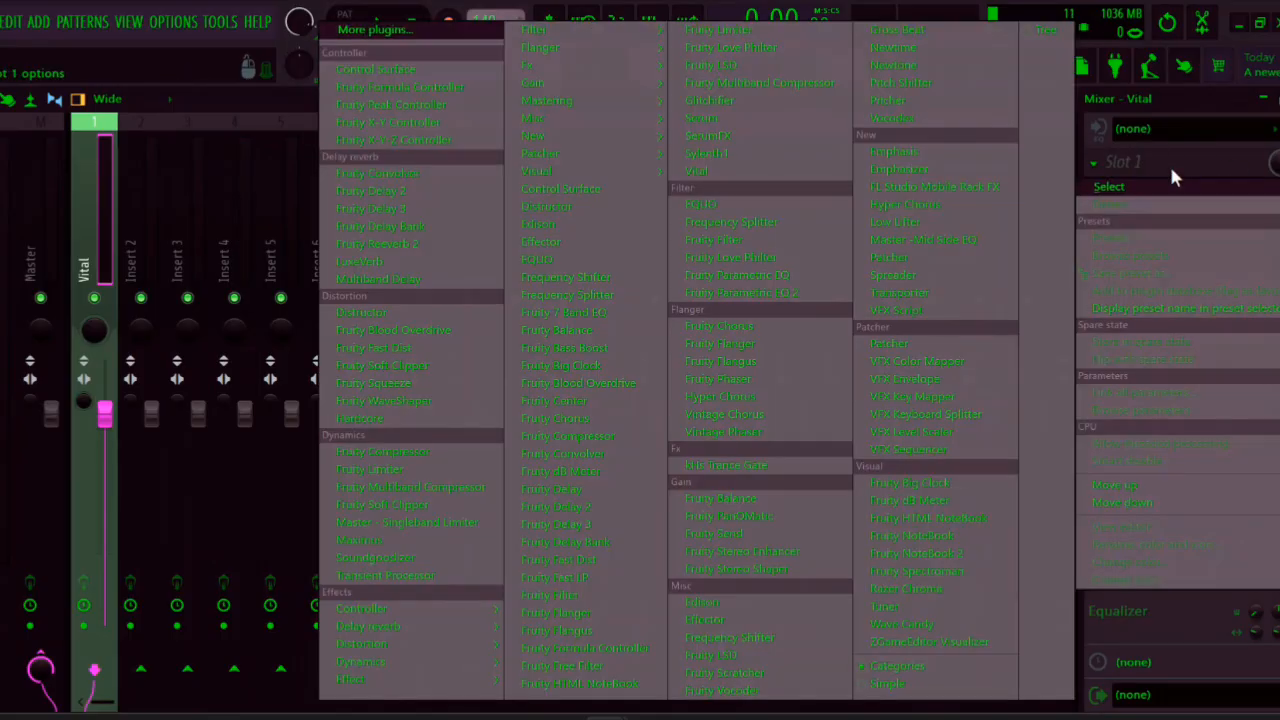
left_click(782, 293)
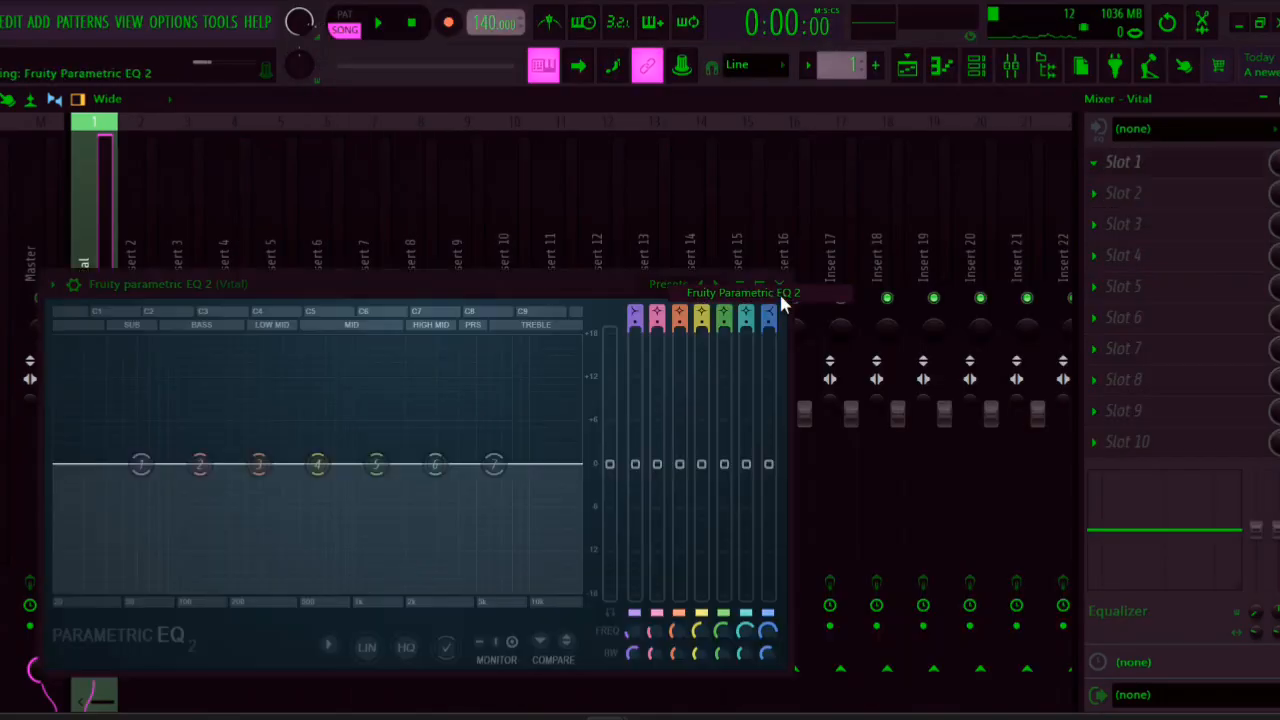
left_click_drag(526, 292, 662, 180)
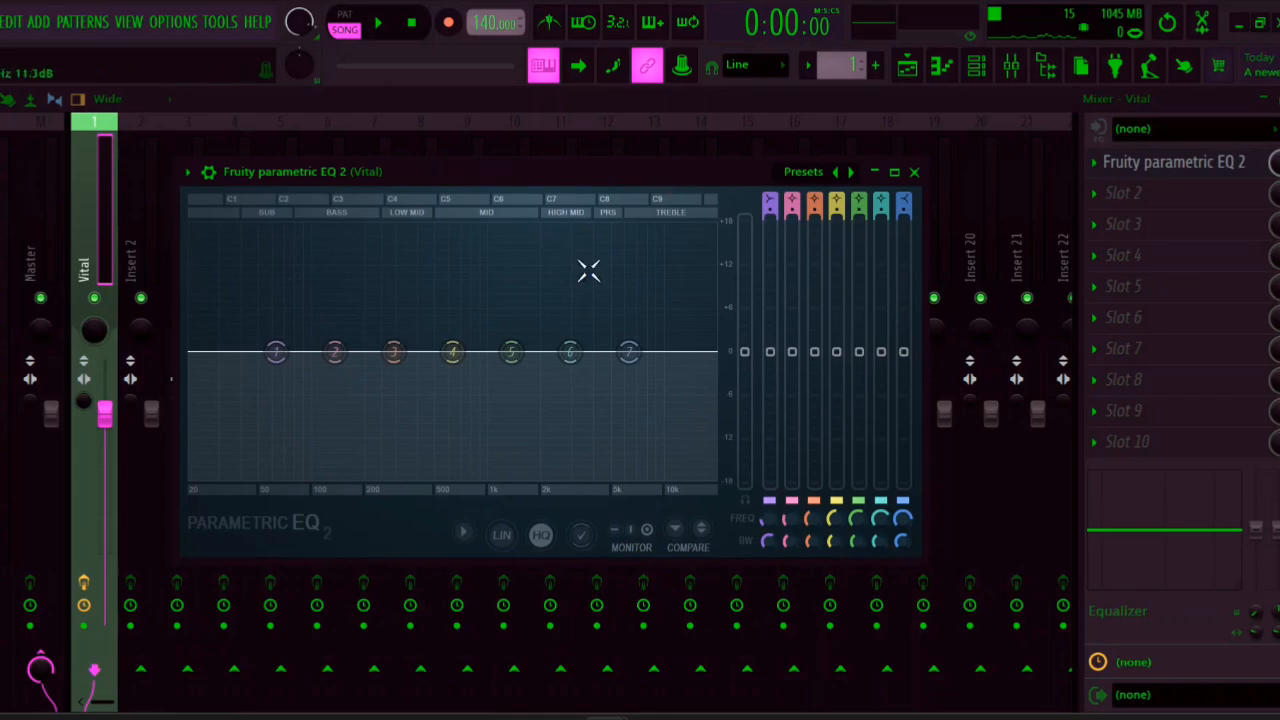
Turn off EQ bands 1 and 2, change band 3 to a high-pass filter and adjust its bandwidth
left_click_drag(770, 204, 770, 250)
left_click_drag(792, 204, 792, 250)
left_click_drag(818, 209, 818, 180)
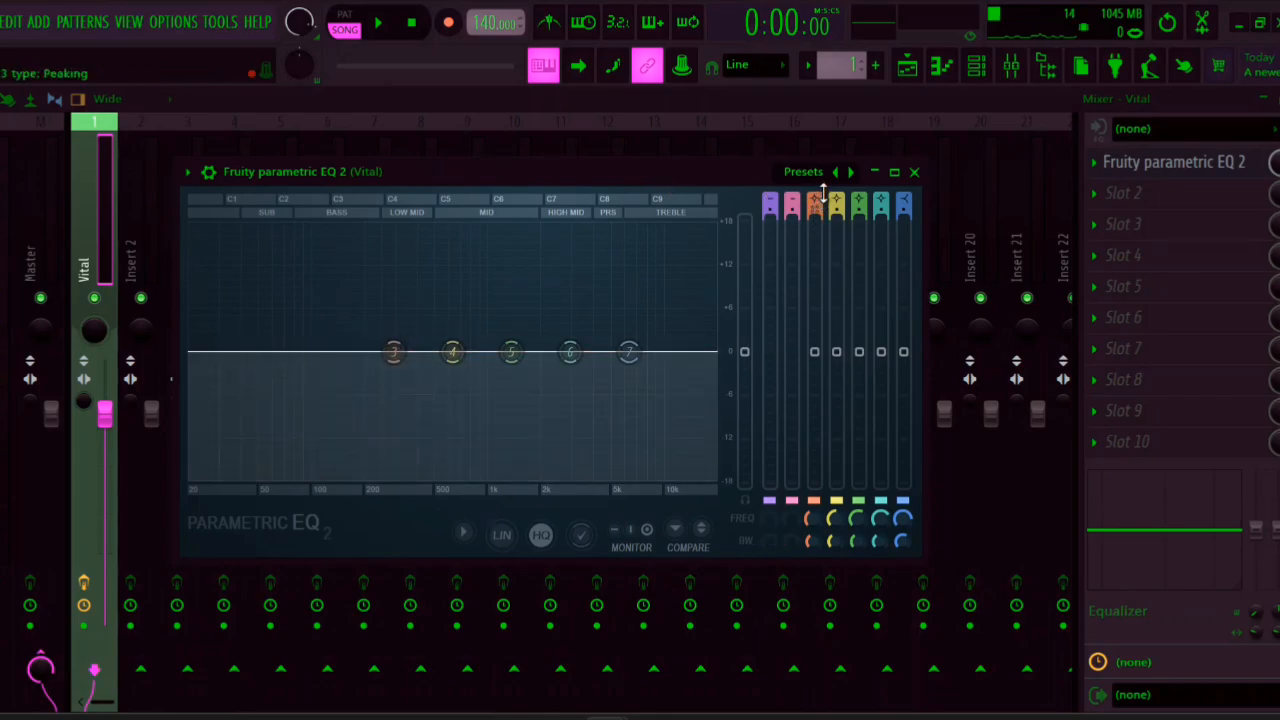
left_click_drag(823, 192, 823, 216)
left_click_drag(814, 541, 814, 534)
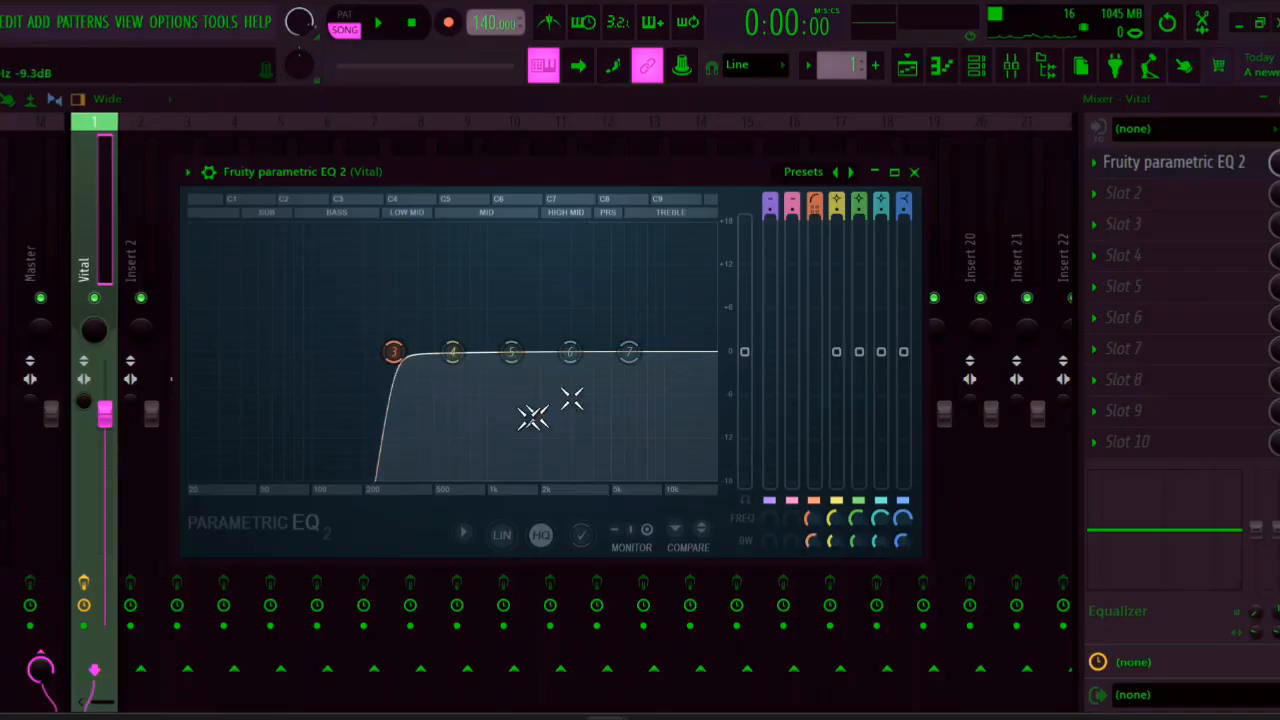
Shape the EQ curve with a raised band 3 cutoff, a 9% wide band 4 cut at 828 Hz, lowered band 7 and boosted band 6
left_click_drag(390, 352, 472, 375)
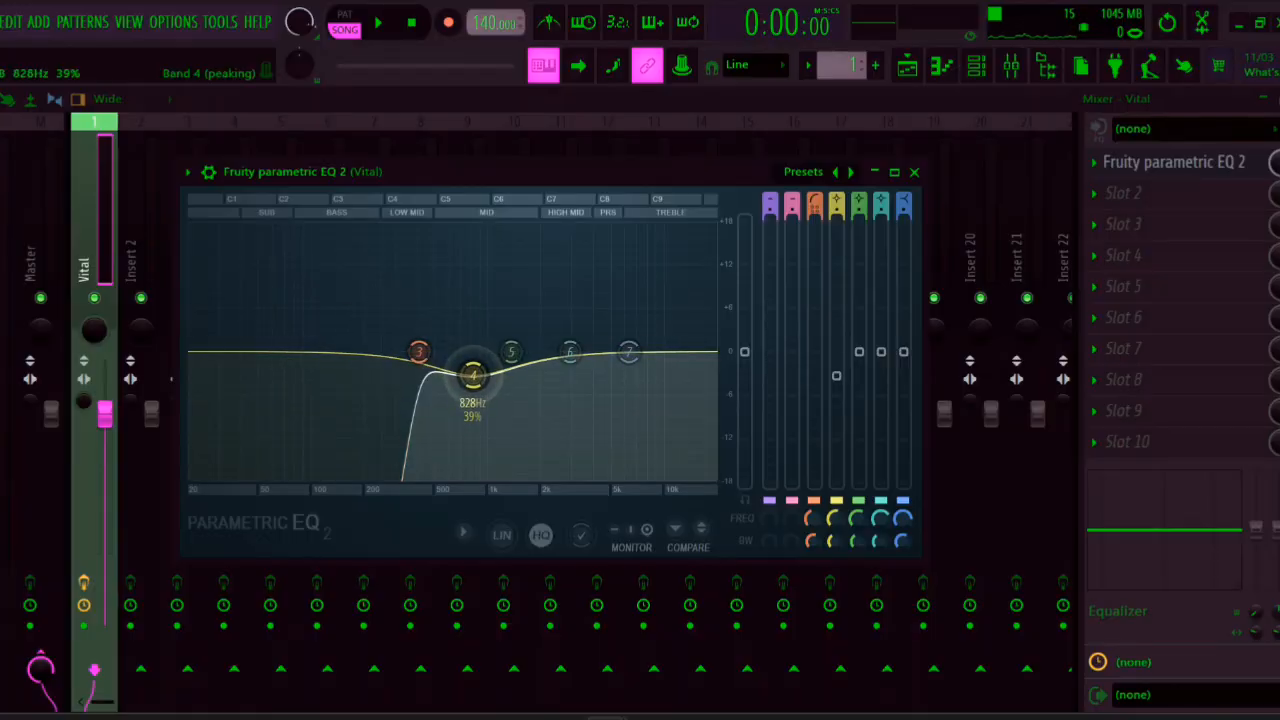
scroll(476, 378, "down", 6)
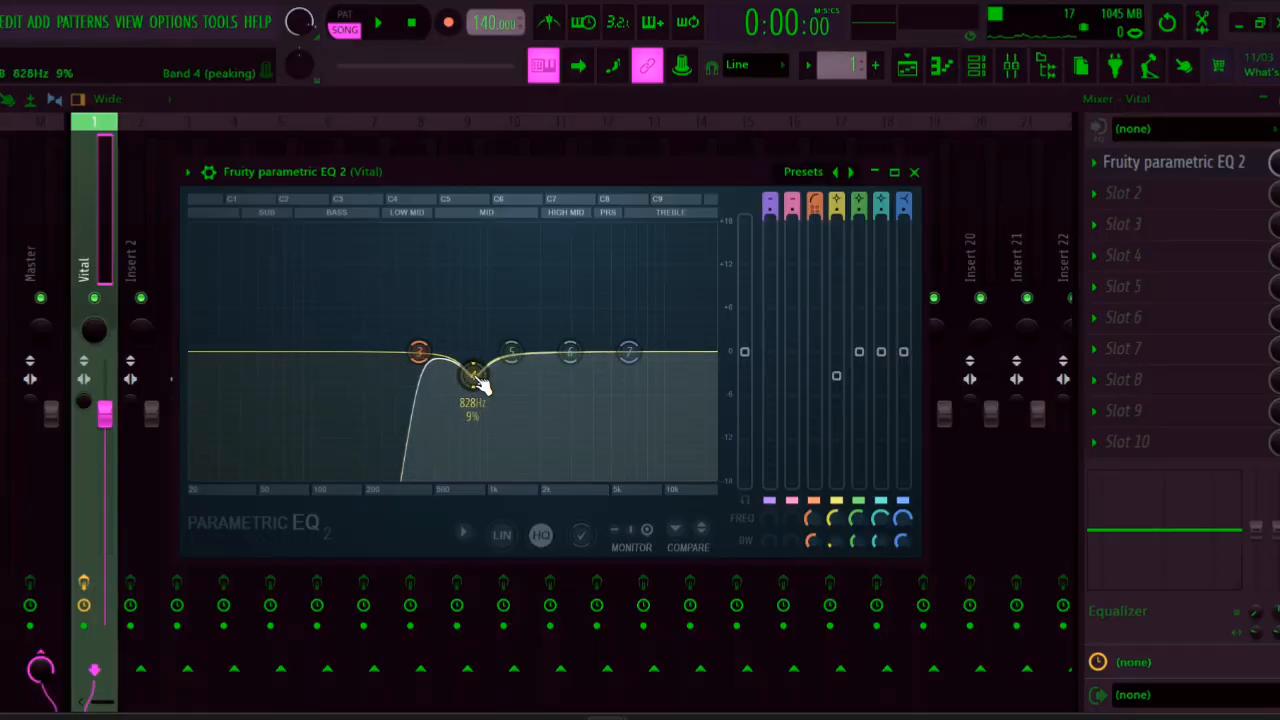
left_click_drag(569, 351, 676, 377)
scroll(597, 340, "down", 4)
left_click_drag(589, 331, 583, 332)
scroll(585, 333, "down", 2)
scroll(590, 341, "up", 2)
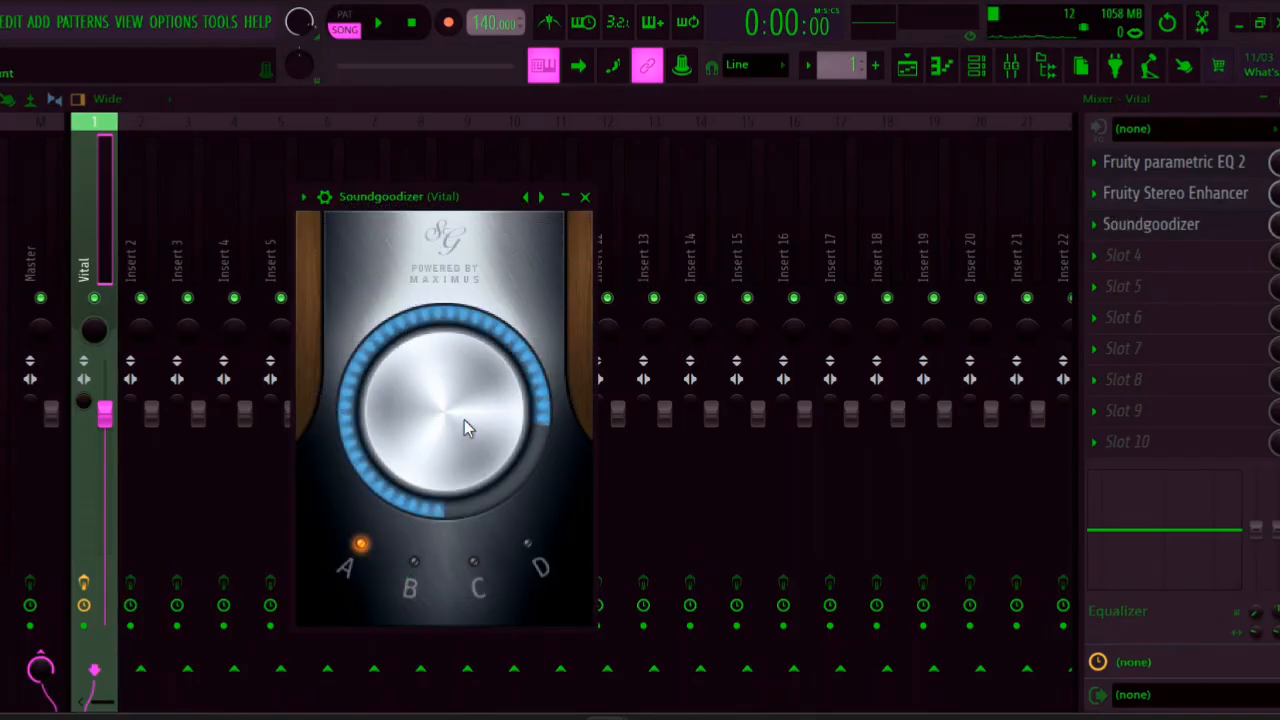
Close the Soundgoodizer and play the Vital pattern from its piano roll
left_click(586, 197)
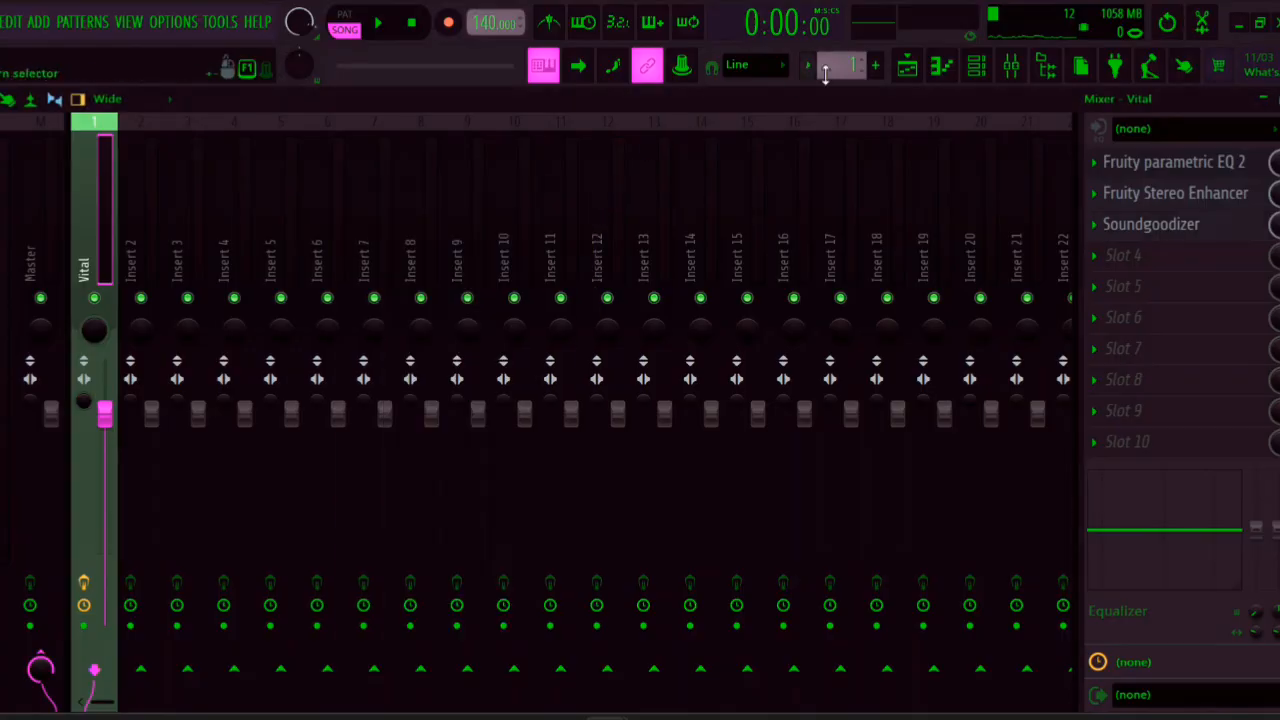
left_click(941, 65)
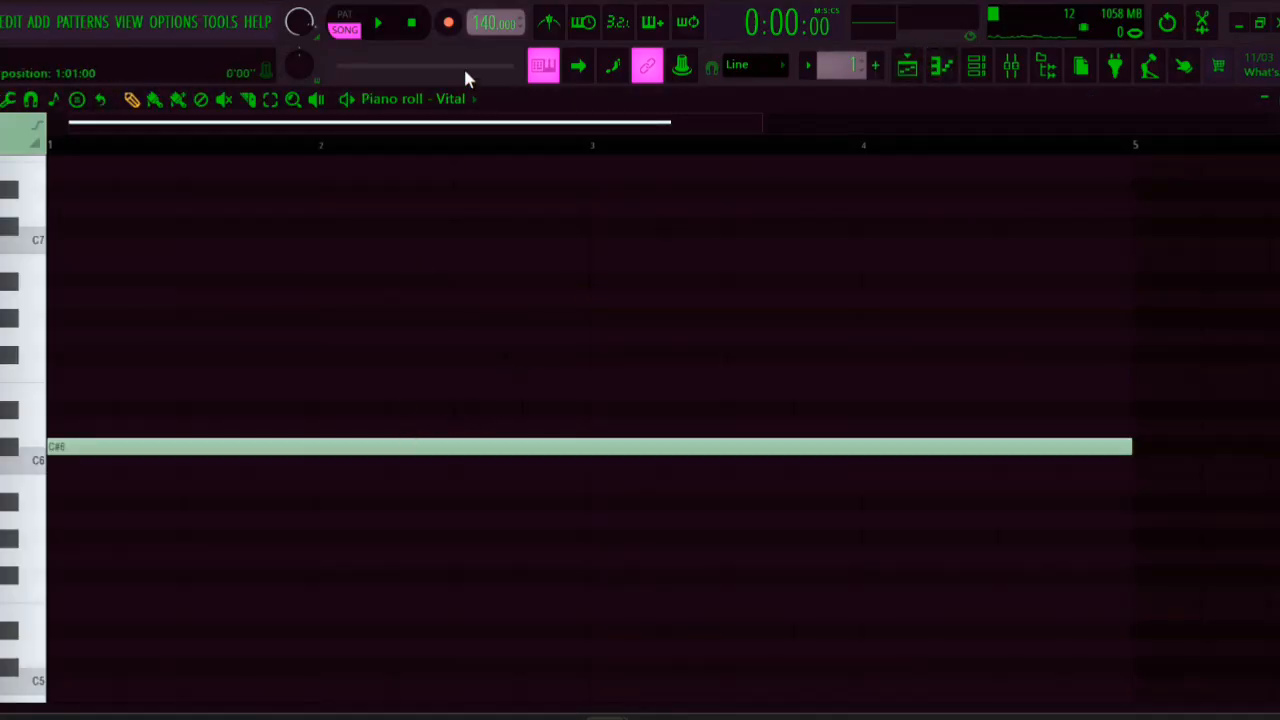
key("space")
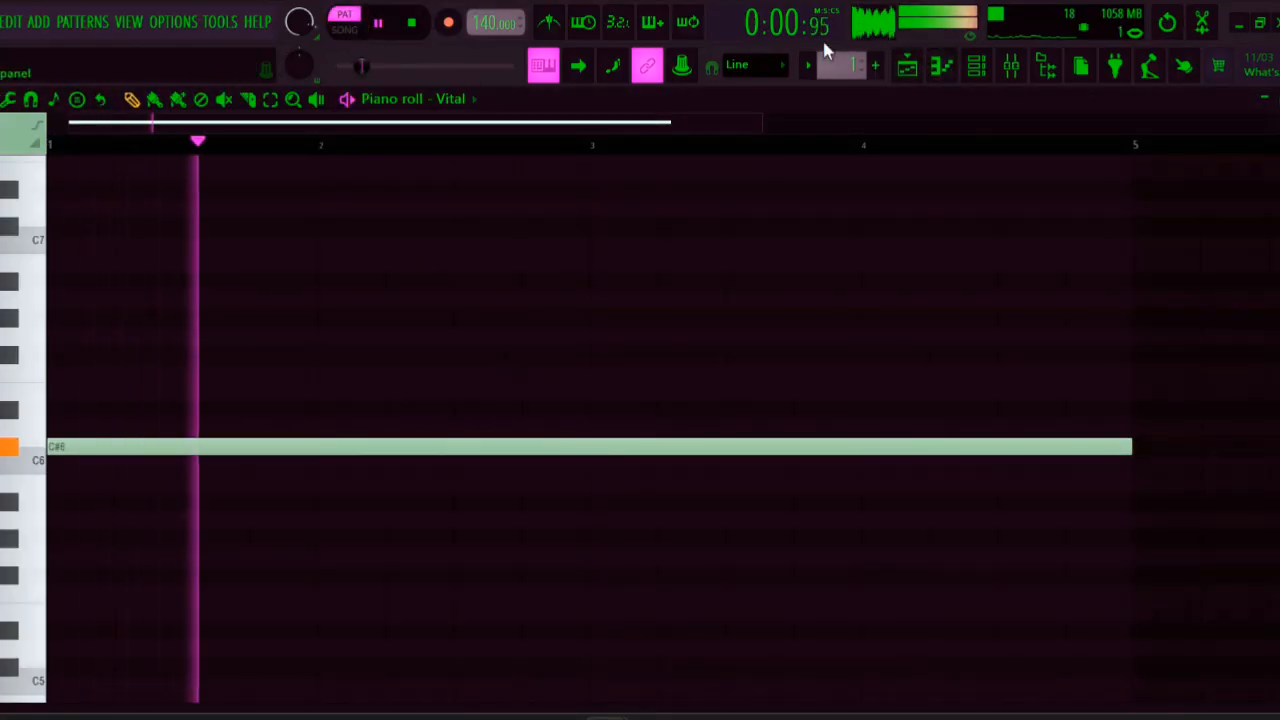
Inspect the Parametric EQ 2, Fruity Stereo Enhancer and Soundgoodizer on the Vital mixer track during playback, and stop the playback
left_click(1016, 78)
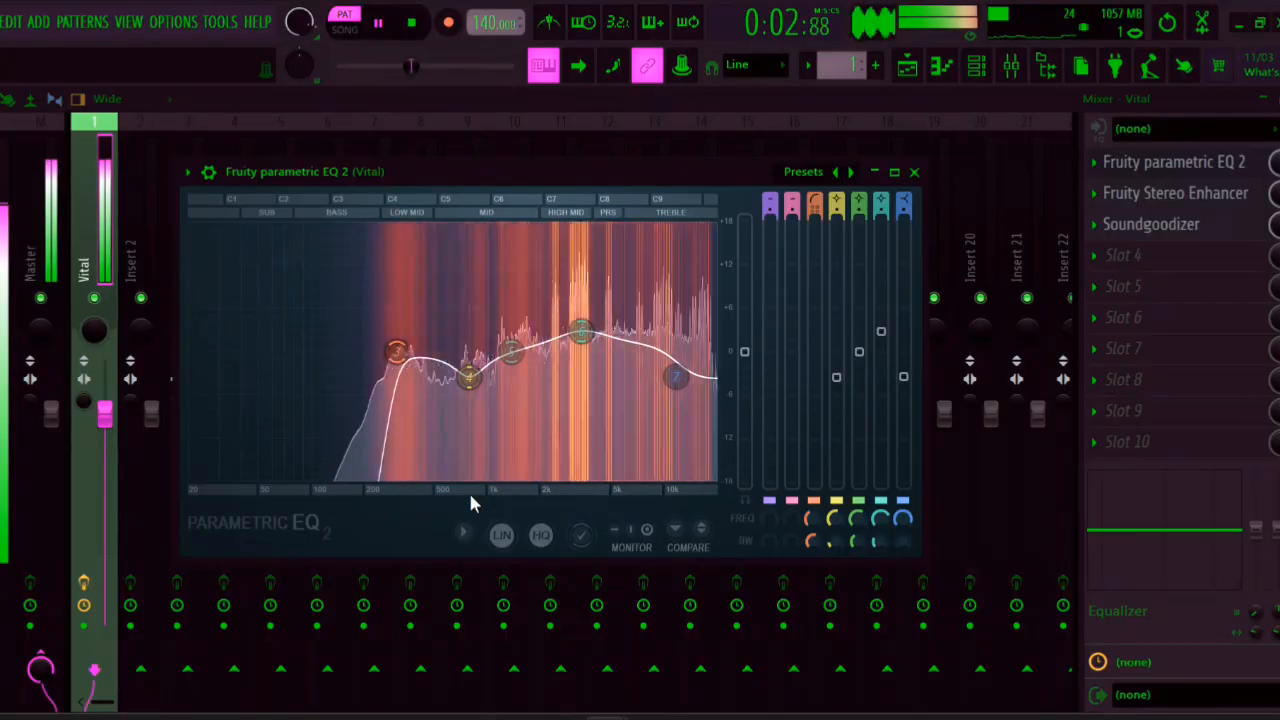
left_click(916, 172)
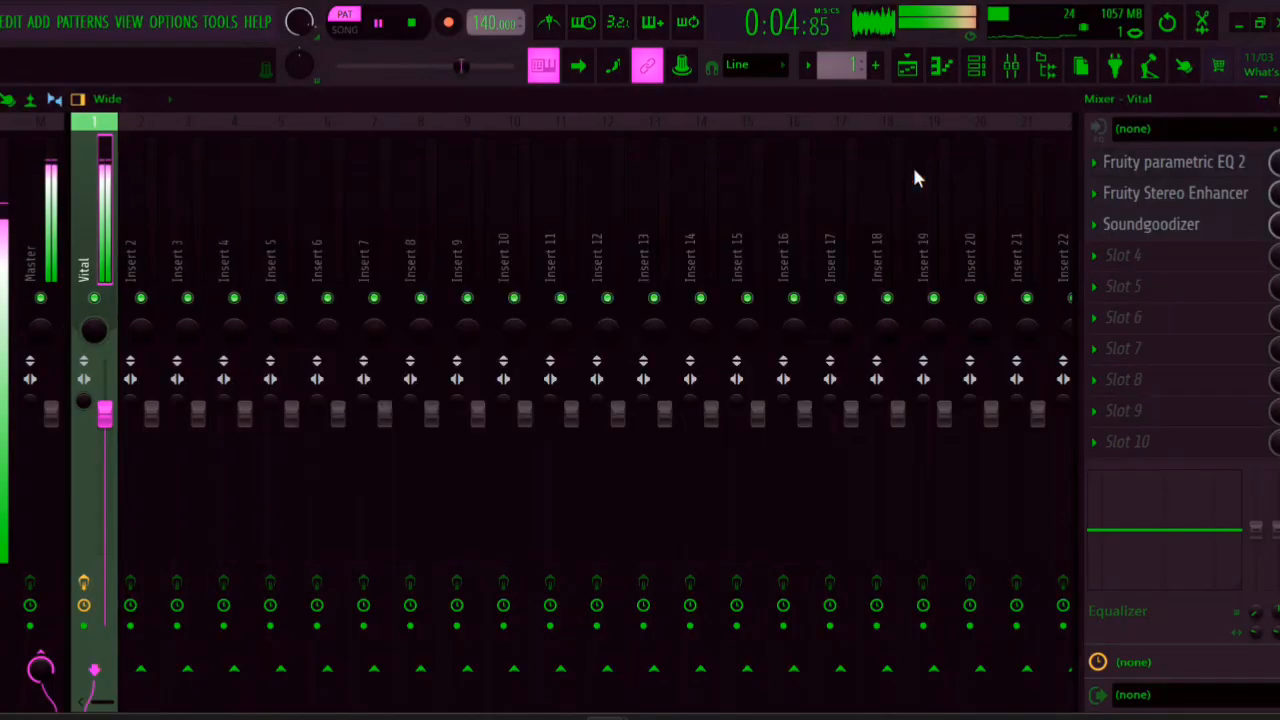
left_click(1143, 194)
left_click(1143, 194)
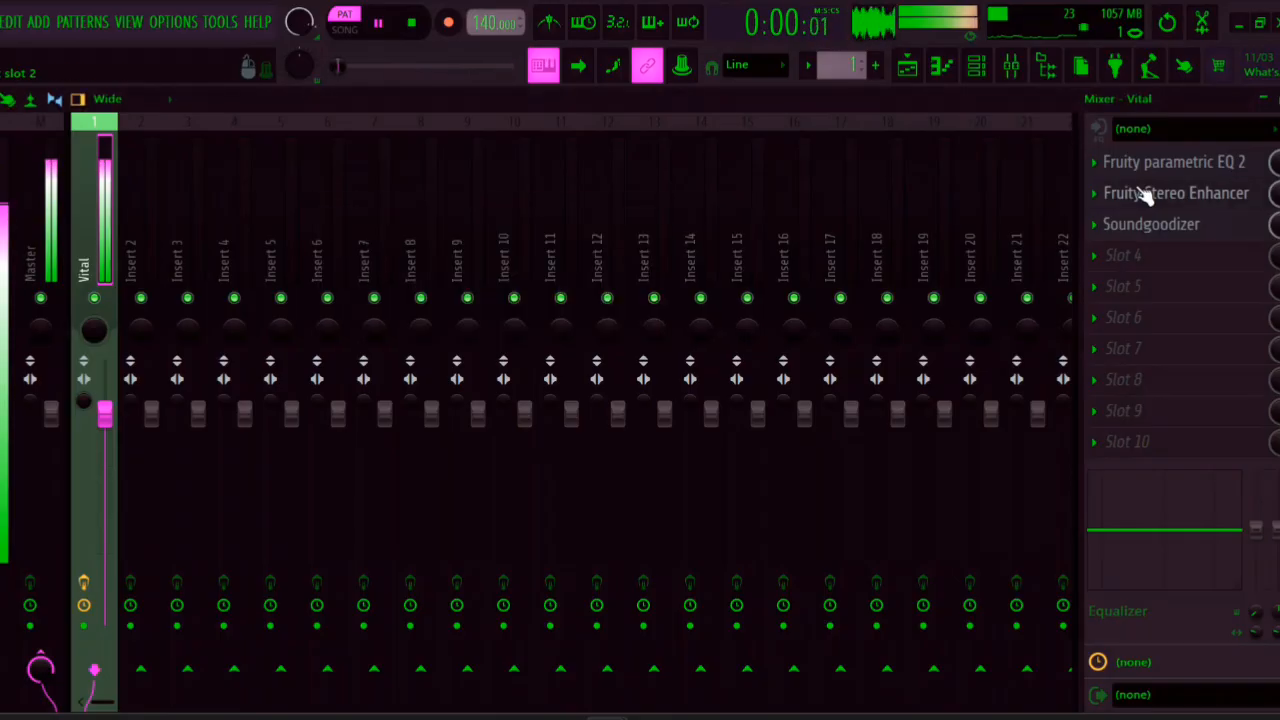
left_click(1140, 240)
left_click(1138, 235)
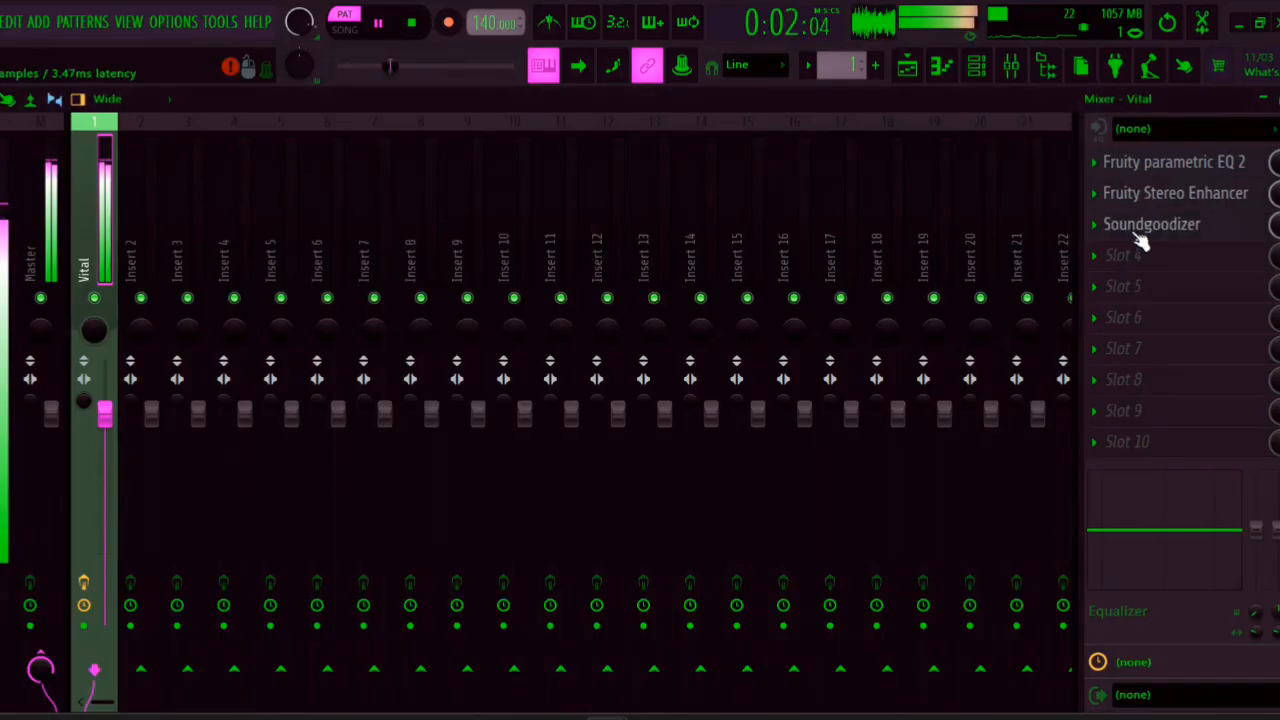
key("space")
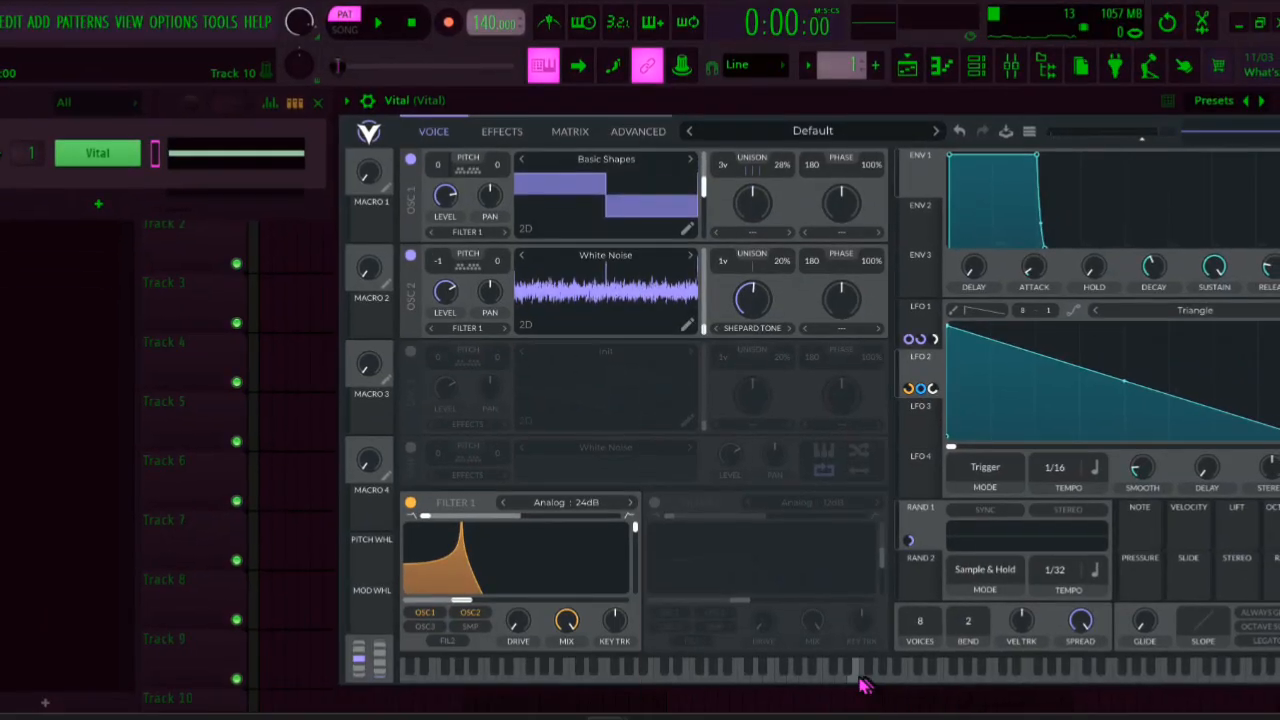
Audition the finished patch in Vital and compare it with the Glitch Loop 12 and Glitch Loop 11 presets
left_click(857, 678)
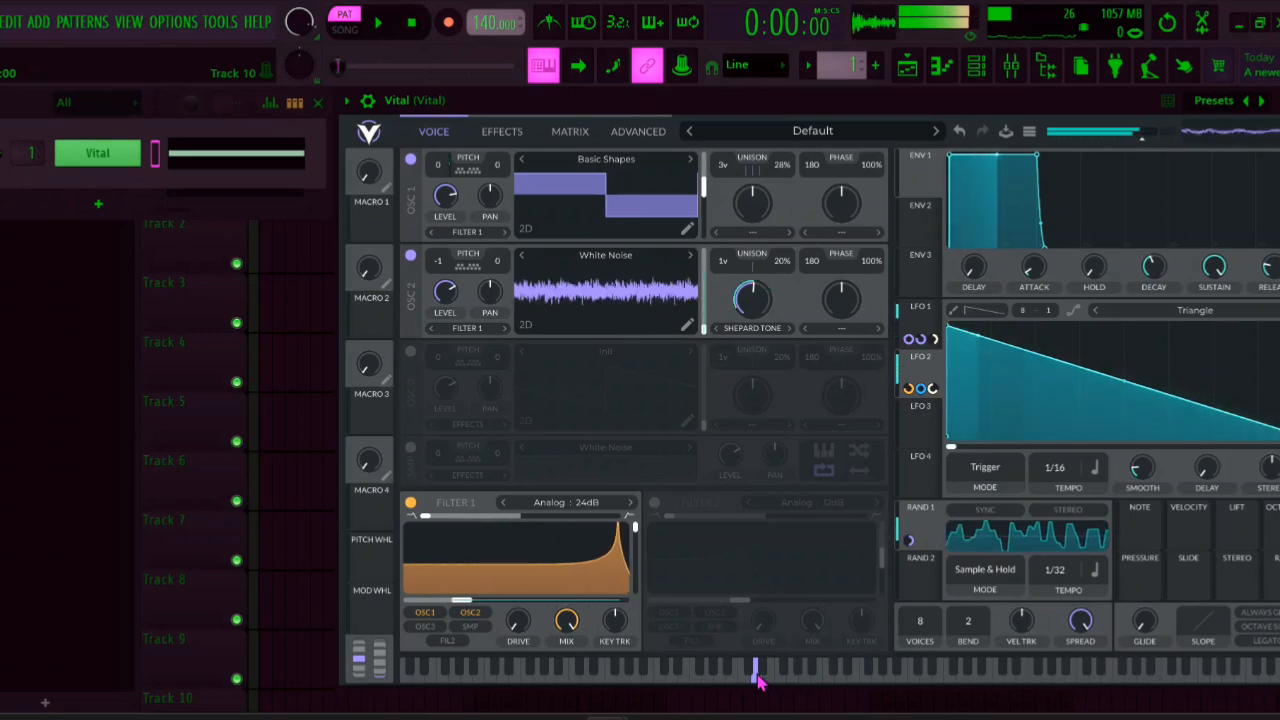
left_click_drag(757, 681, 812, 688)
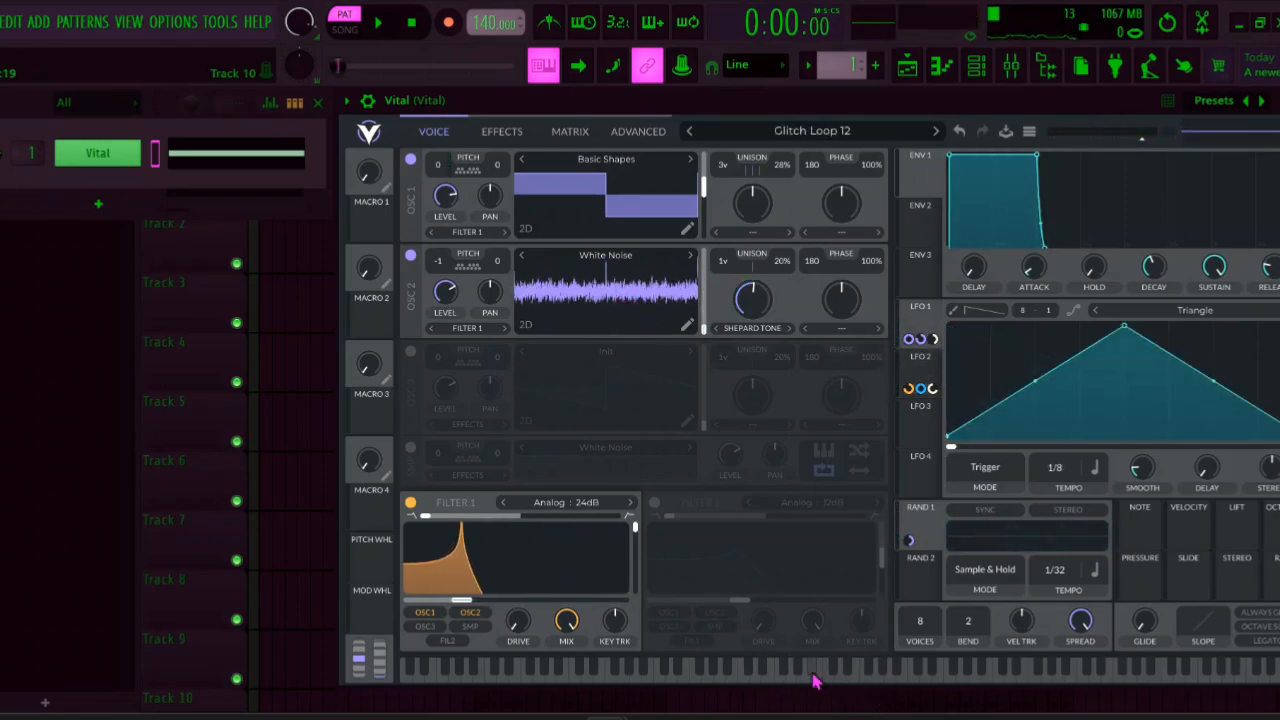
left_click_drag(812, 681, 846, 680)
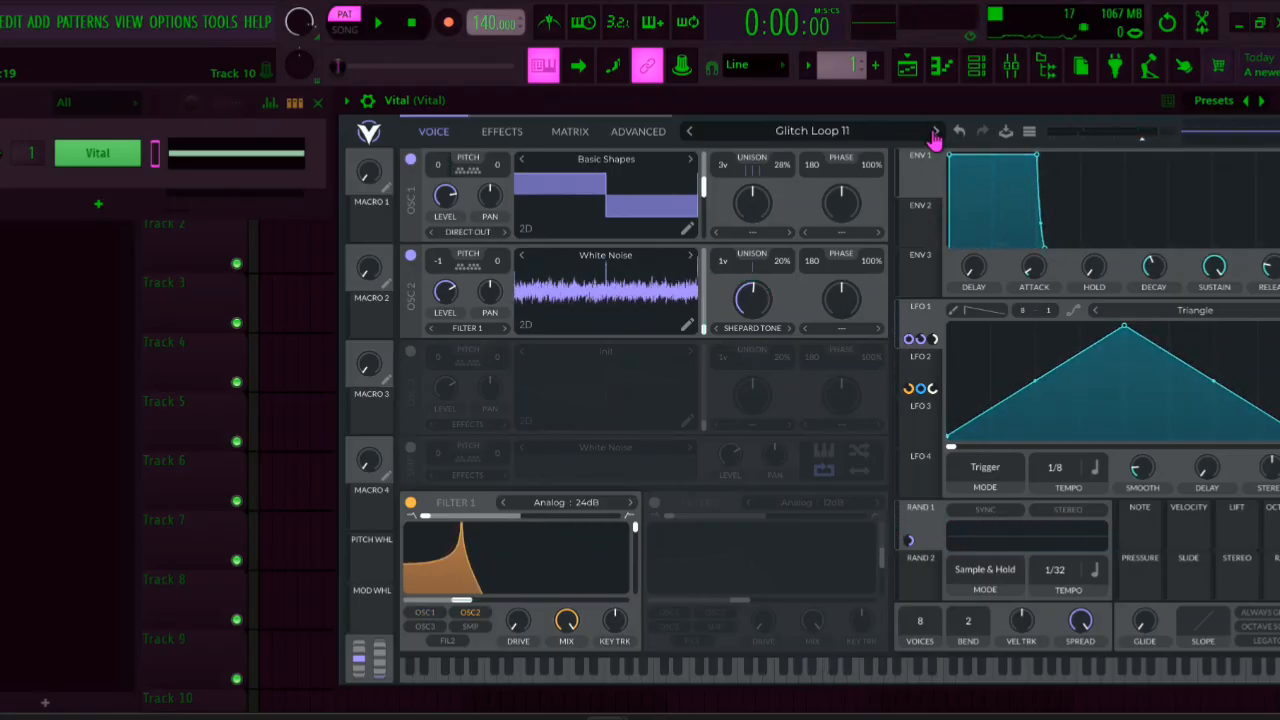
left_click_drag(756, 664, 760, 674)
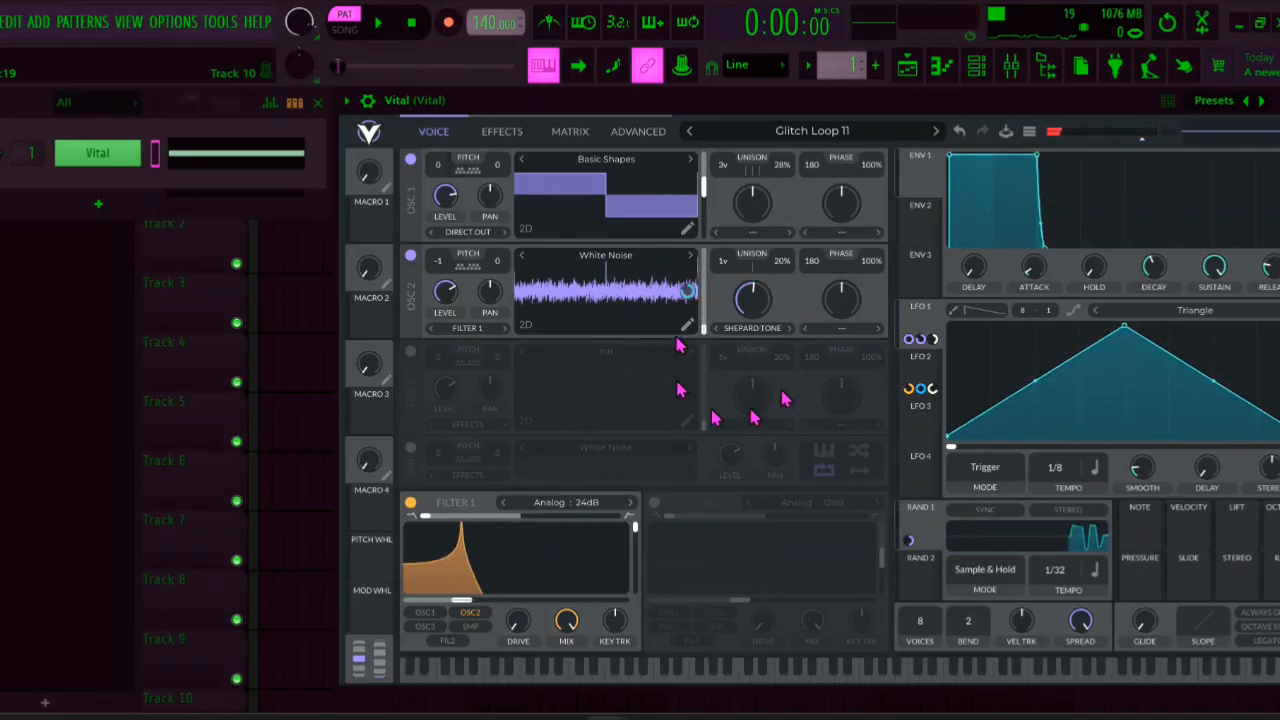